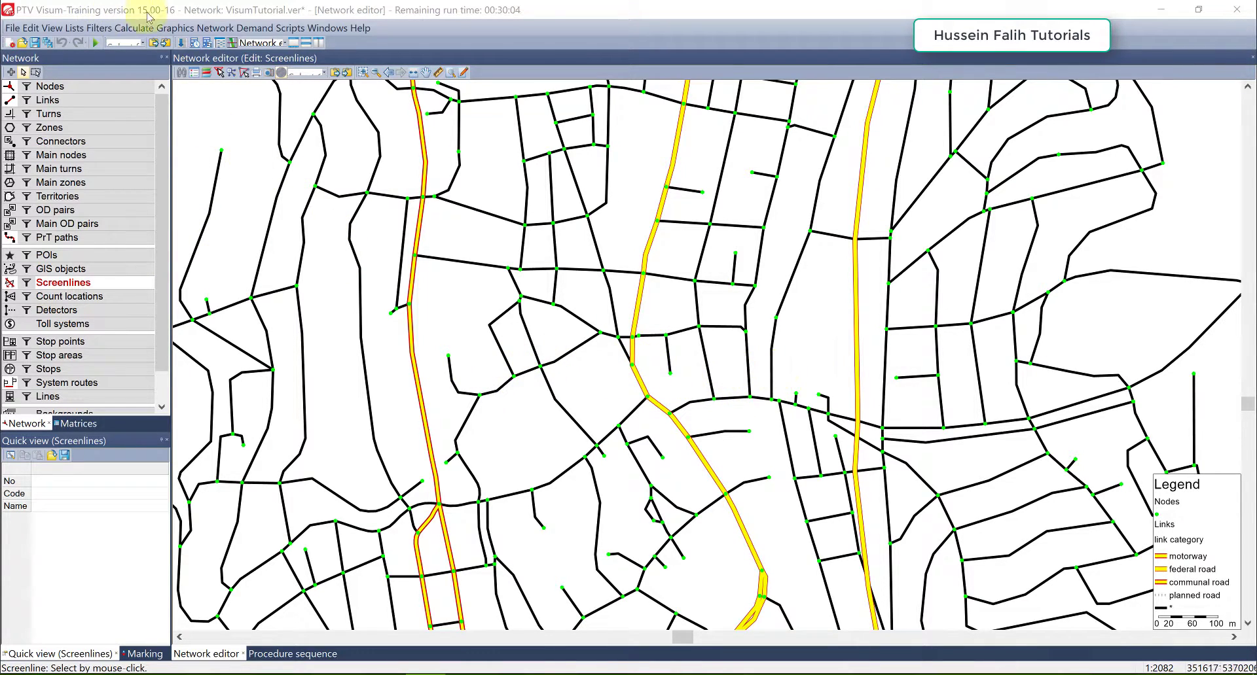
Step: Open the procedure sequence and review the assignment variants offered for the PrT assignment
left_click(135, 28)
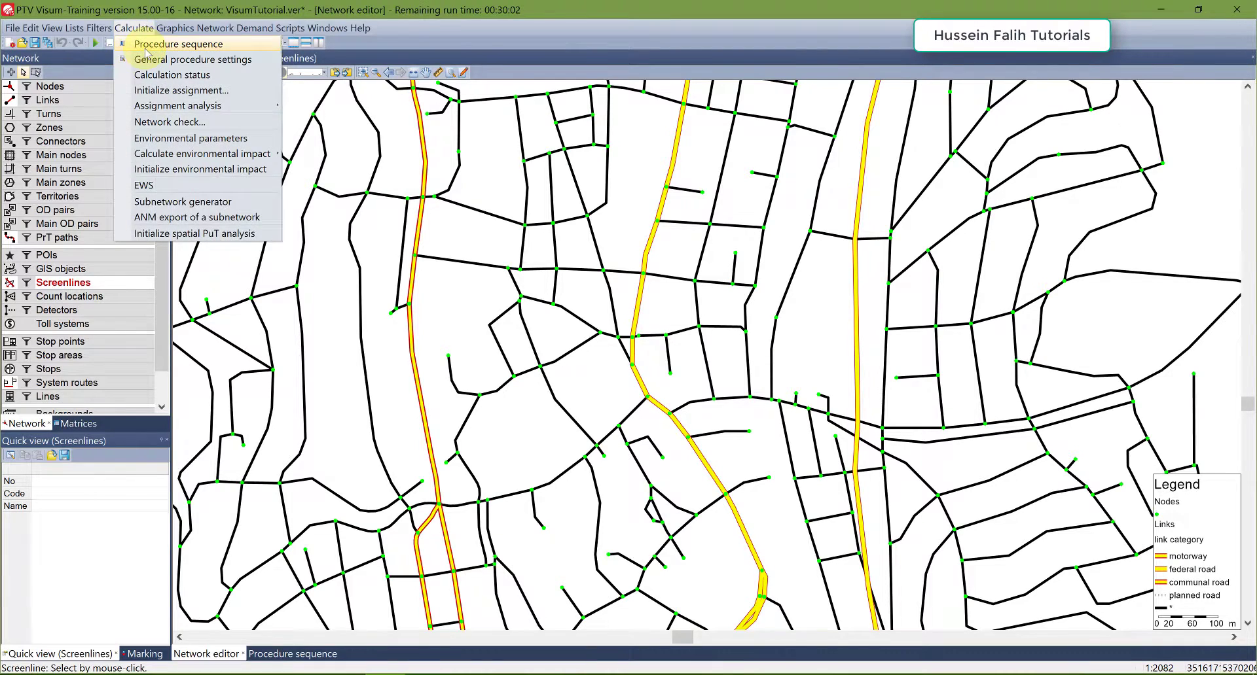
left_click(145, 46)
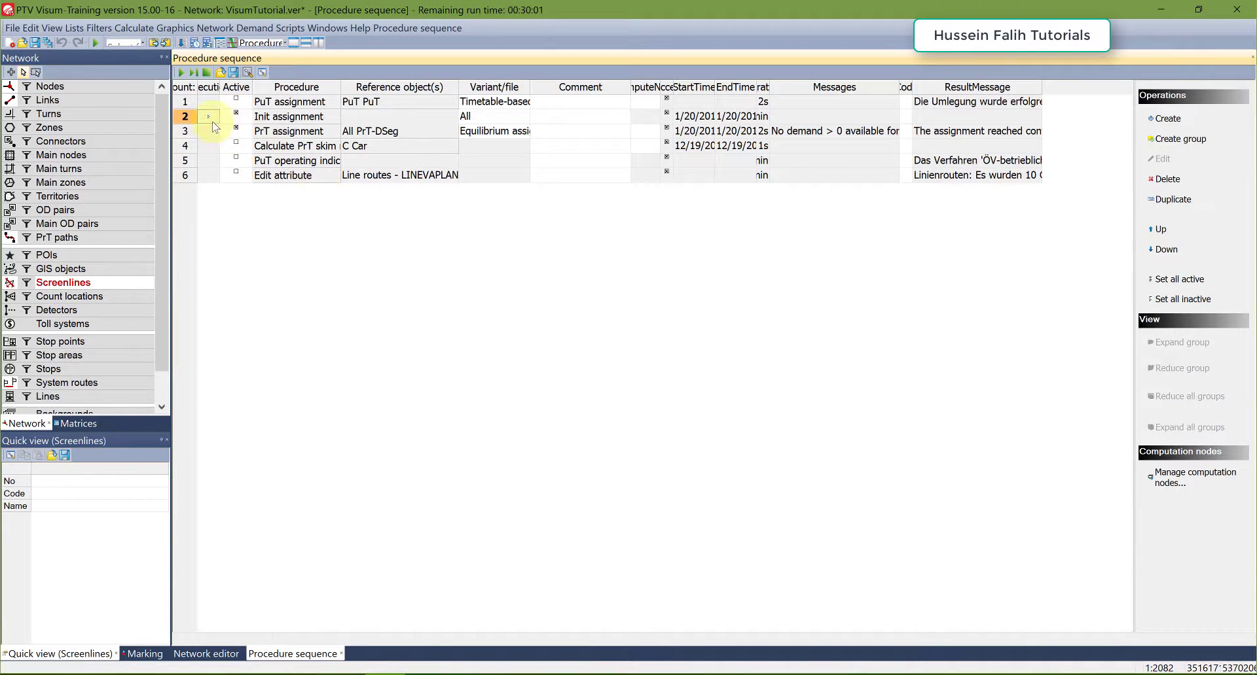
left_click(302, 135)
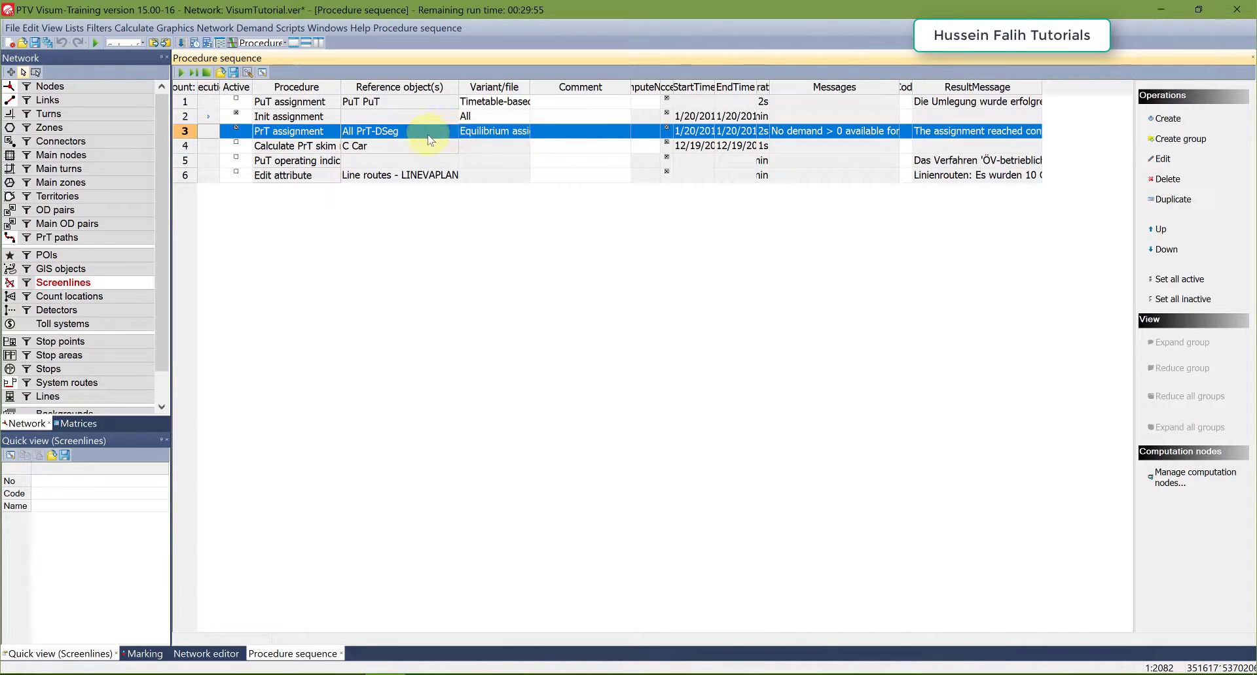
left_click(524, 136)
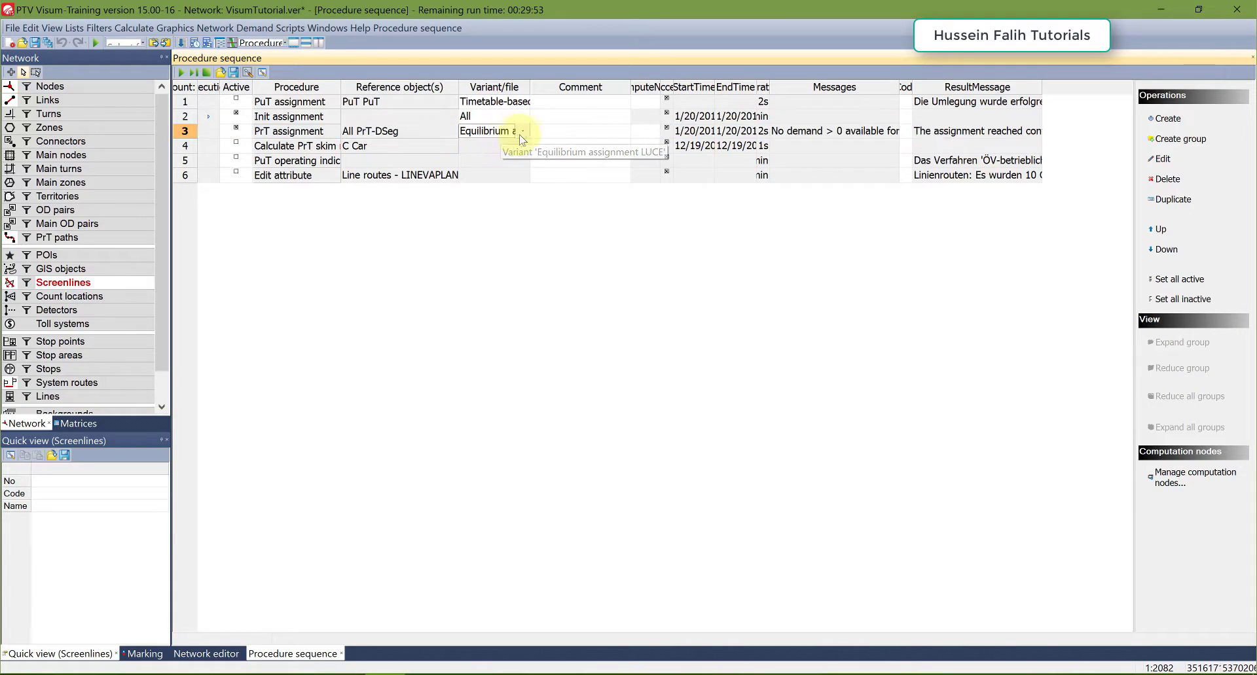
left_click(524, 135)
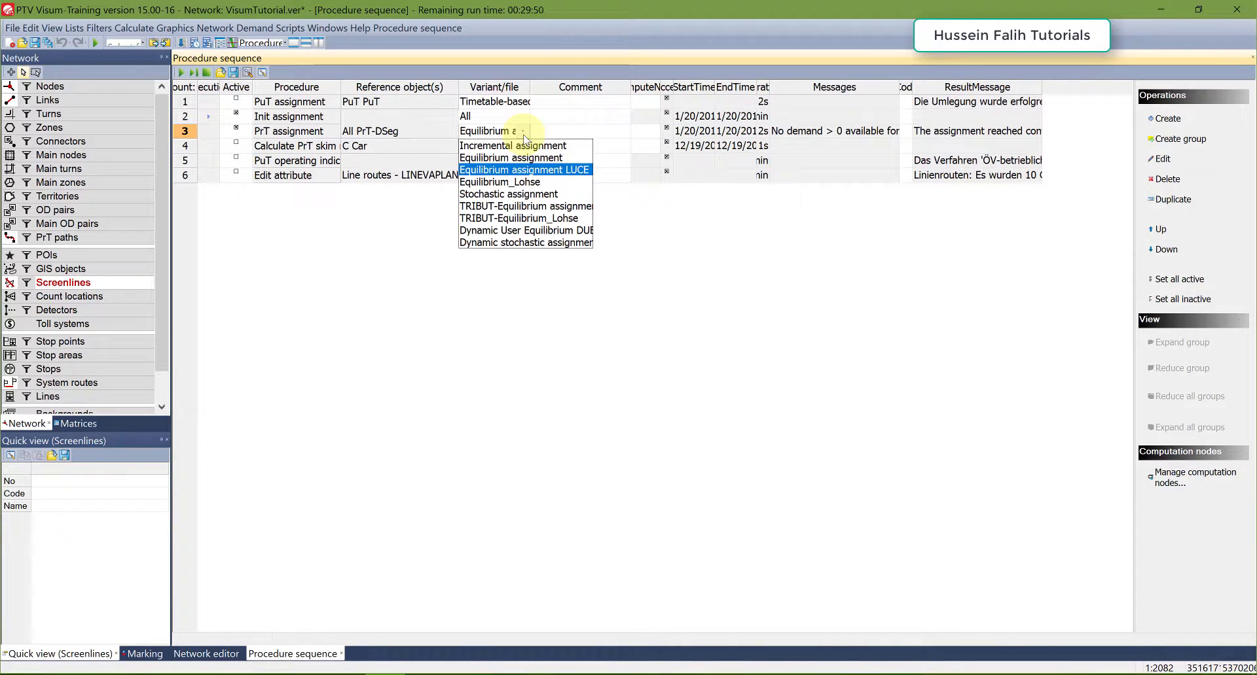
left_click(432, 342)
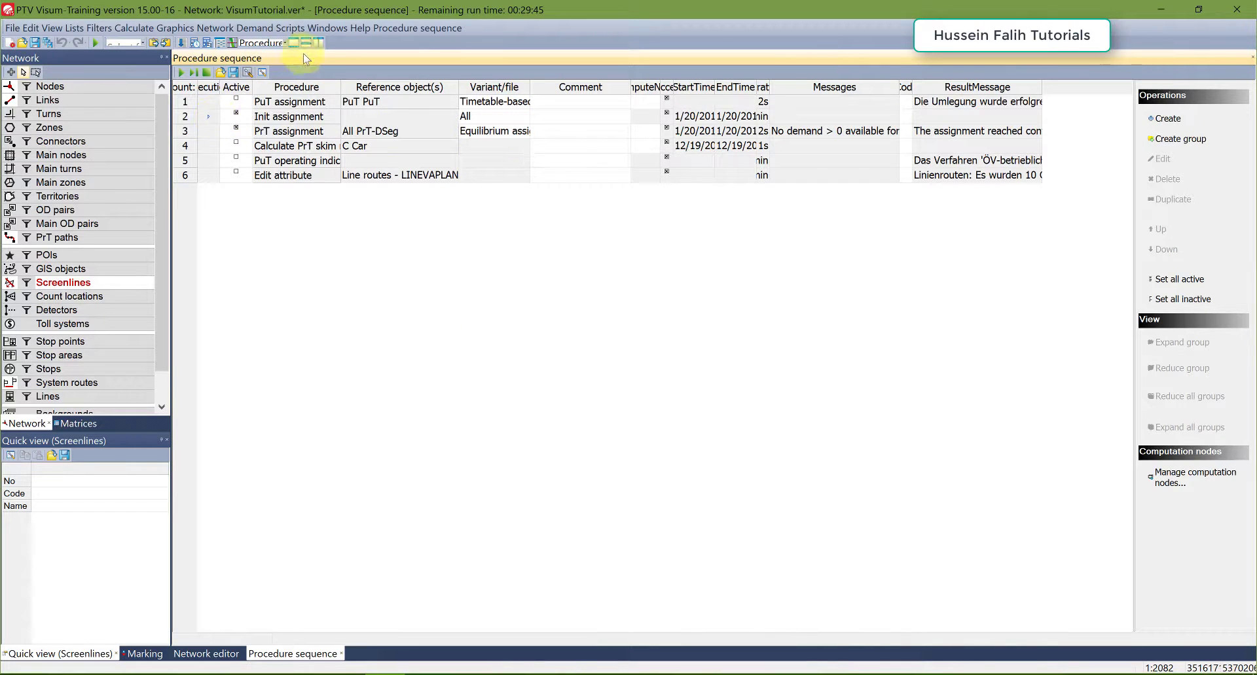
Step: Return to the network editor and start the Flow bundle analysis
key("ctrl+Tab")
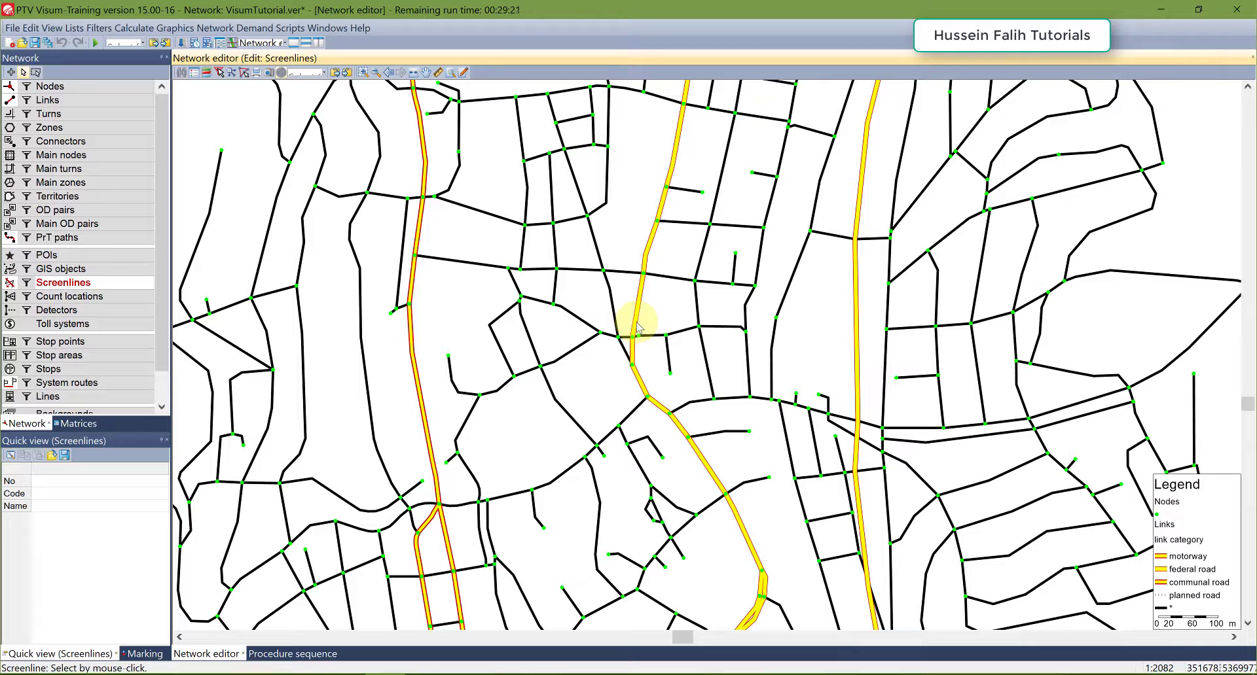
middle_click(583, 289)
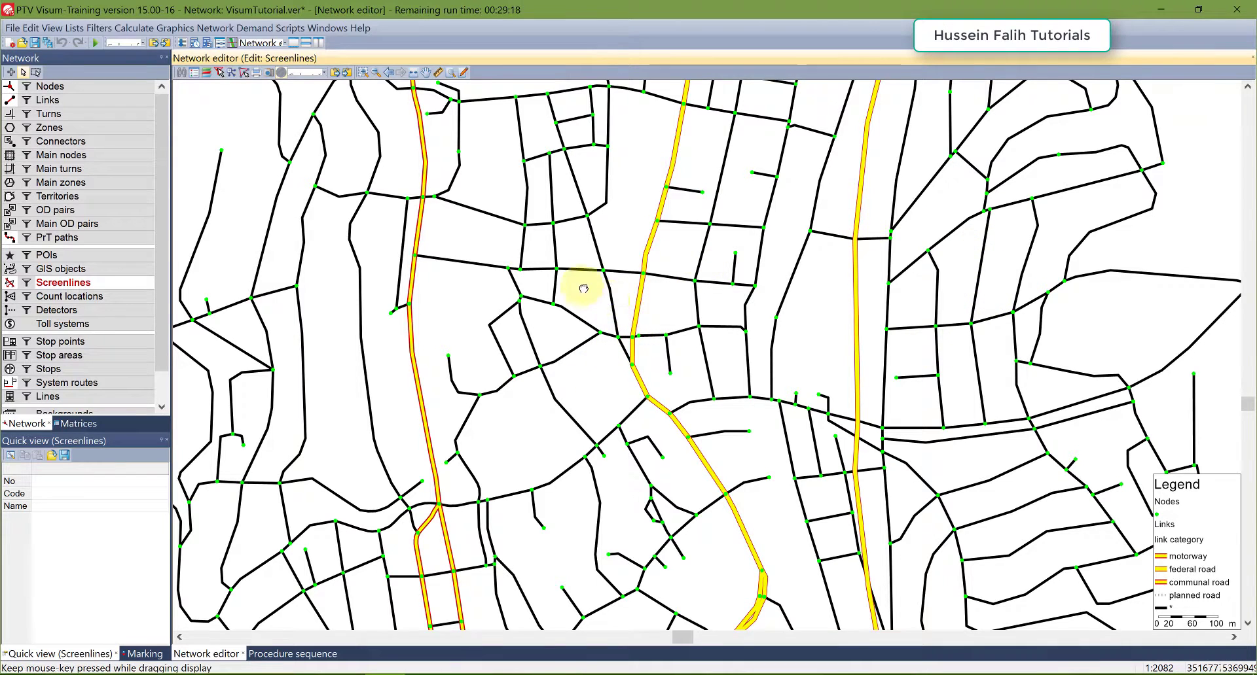
left_click_drag(583, 289, 550, 265)
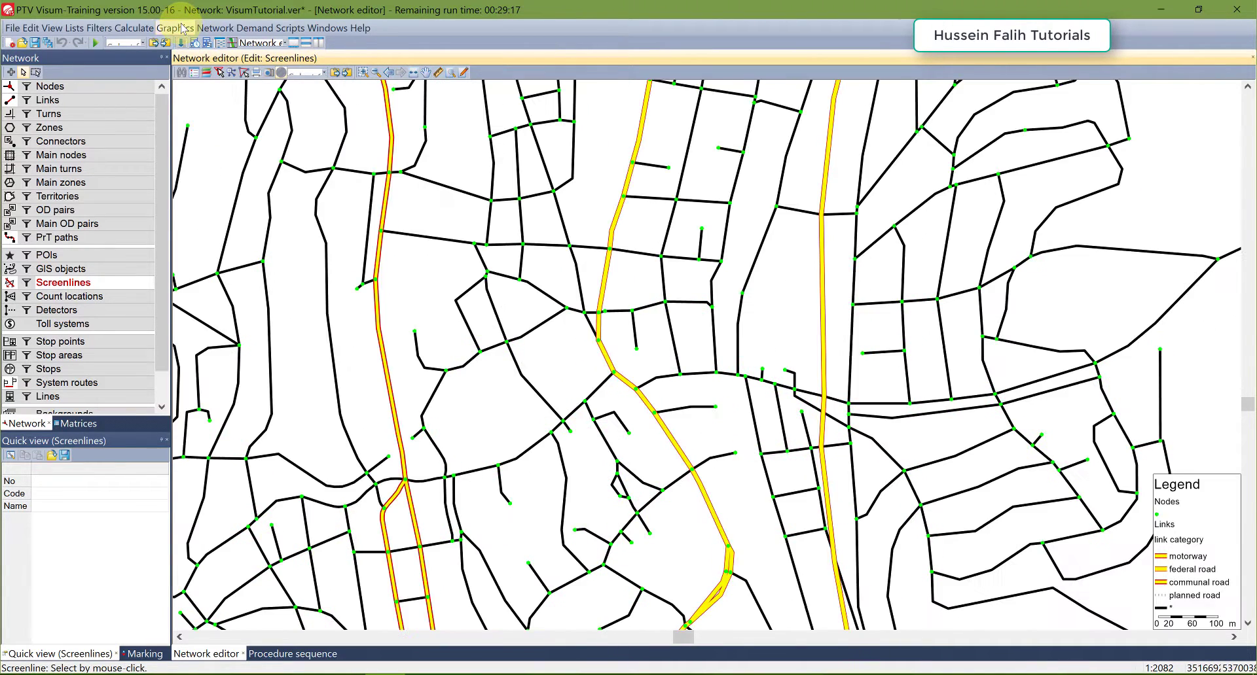
left_click(184, 27)
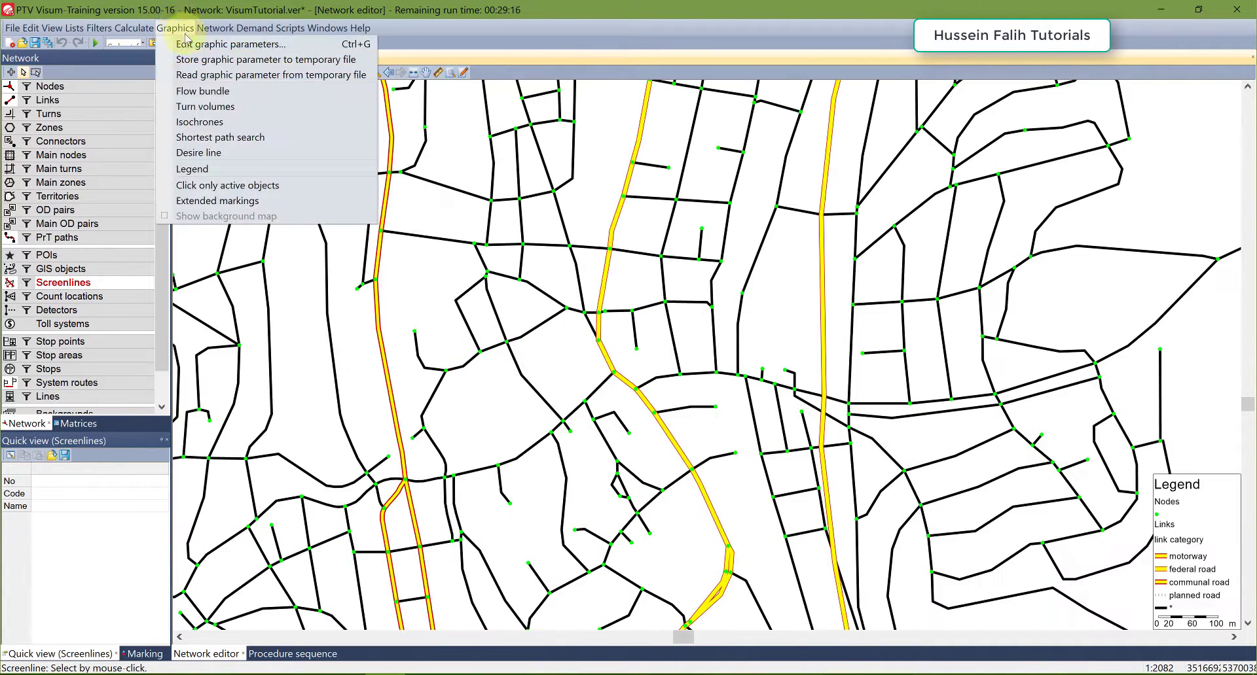
left_click(200, 98)
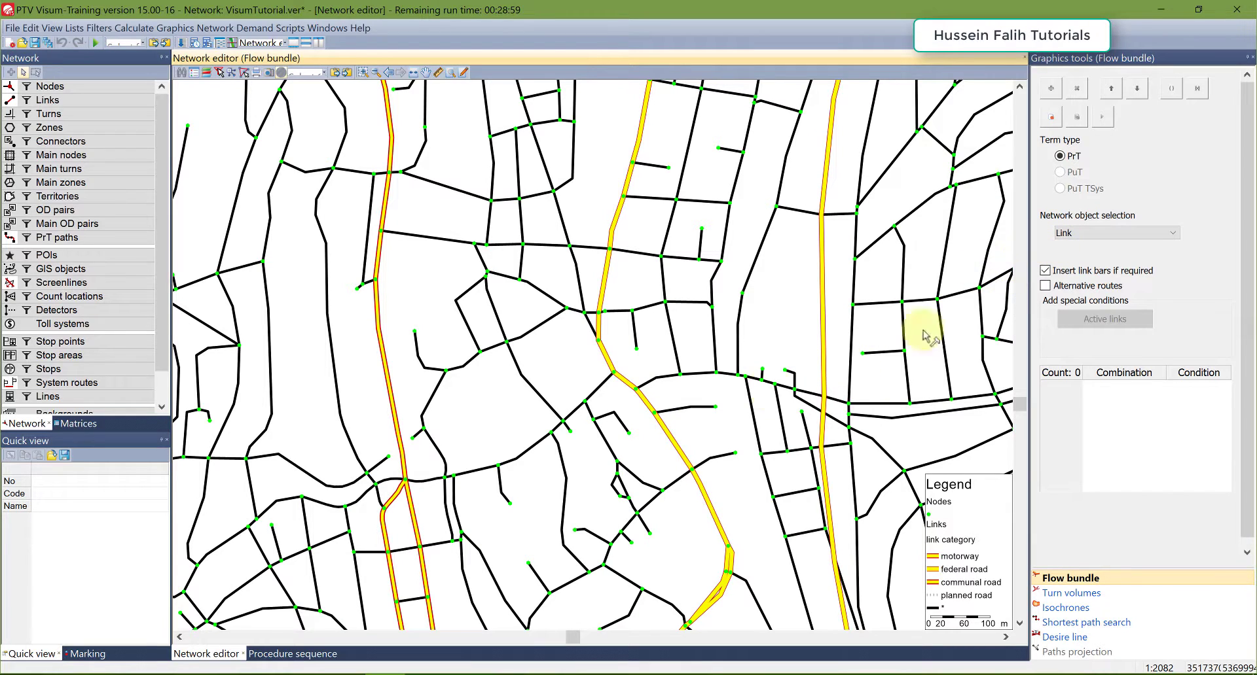
Step: Change the graphic parameters of the active links from classified to uniform display
right_click(11, 103)
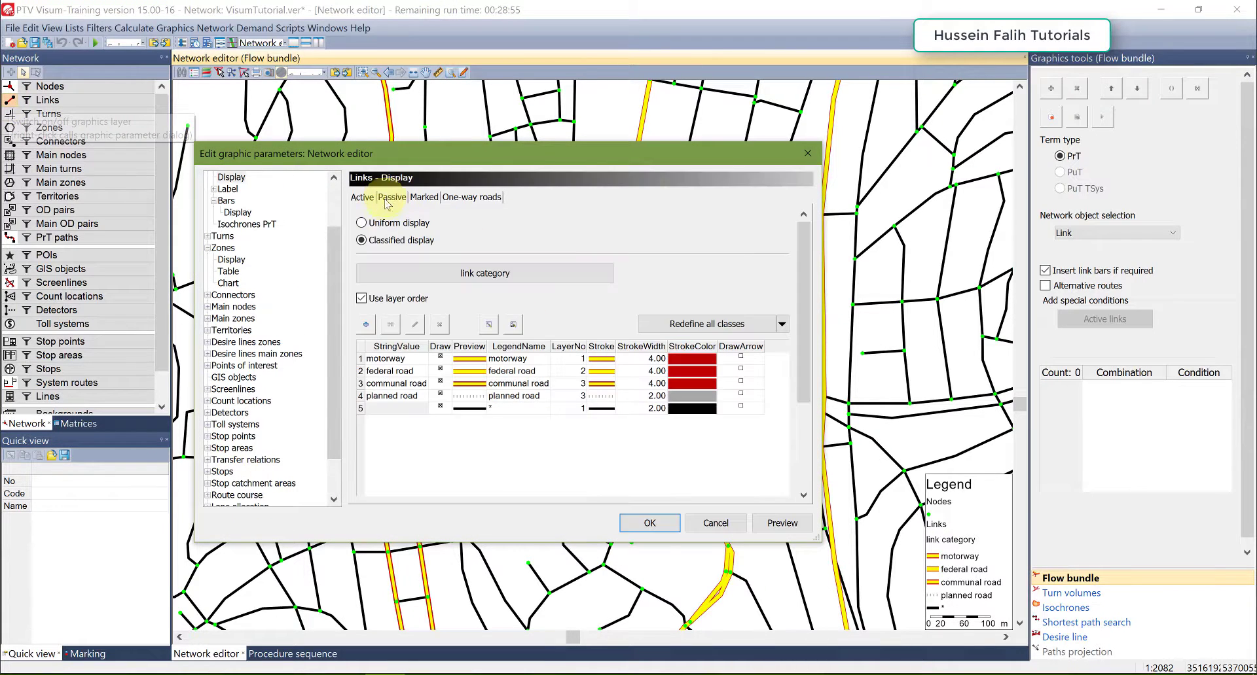
left_click(378, 223)
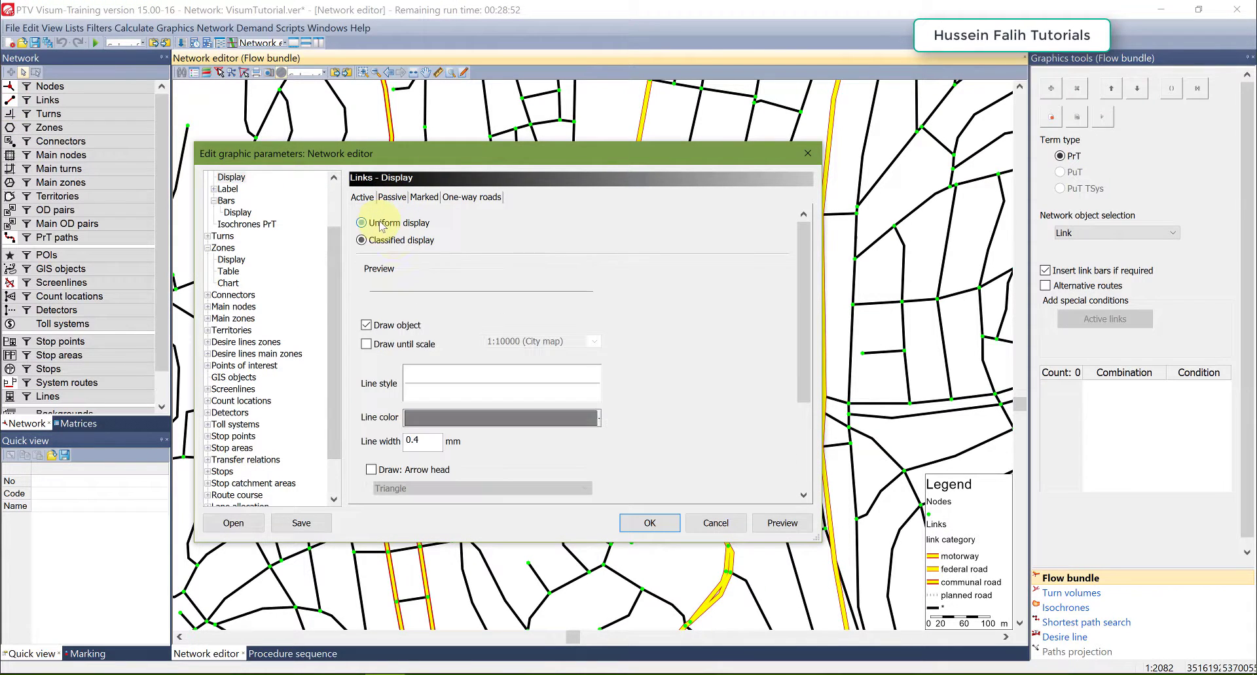
left_click(783, 523)
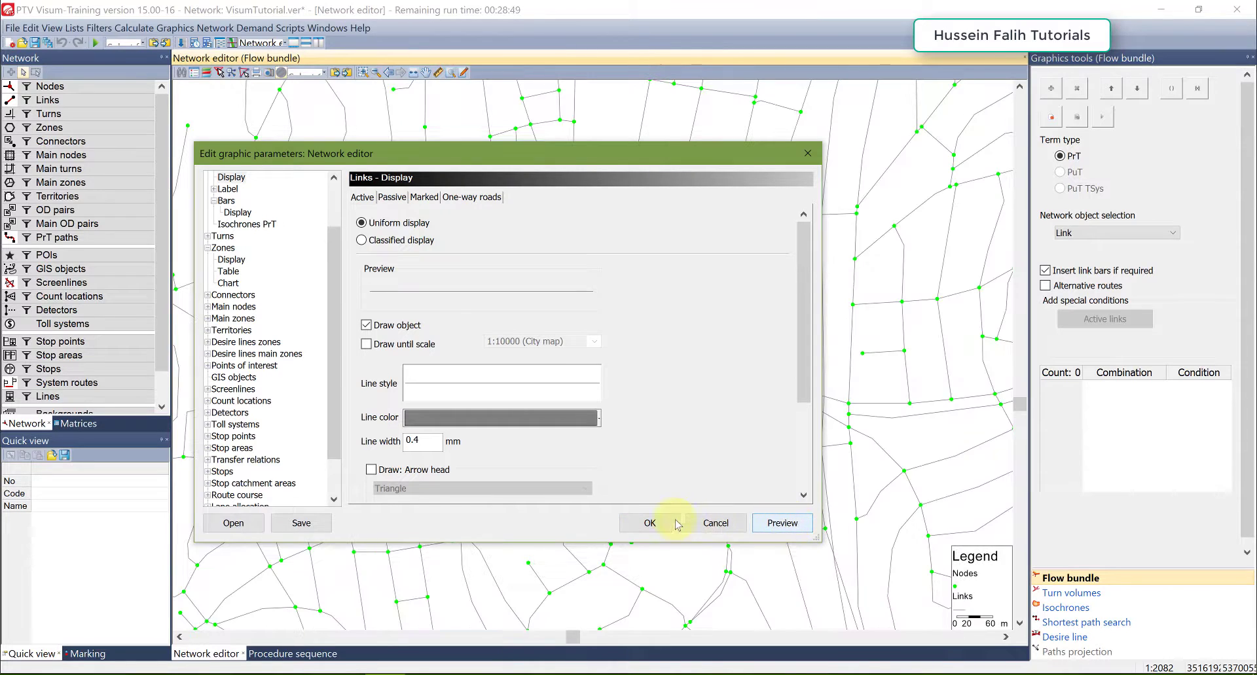
left_click(649, 523)
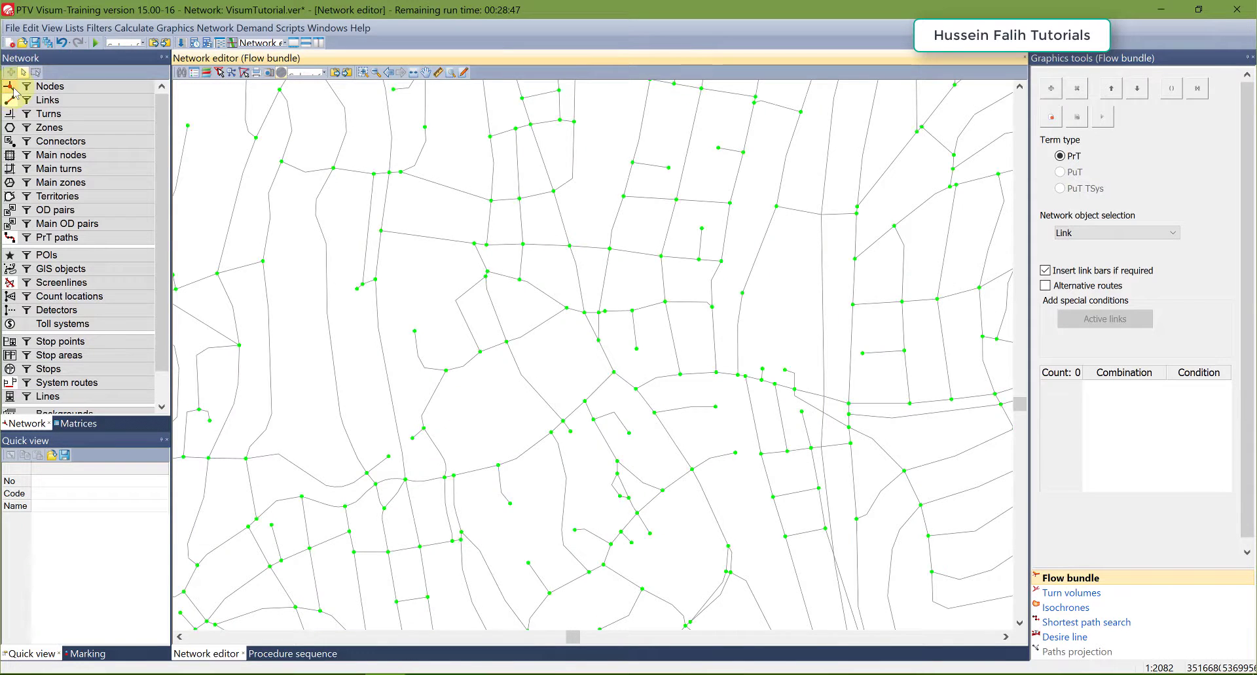
Step: Select the diagonal link in the middle of the network as the flow bundle condition and calculate its PrT flow bundle
left_click_drag(524, 328, 561, 196)
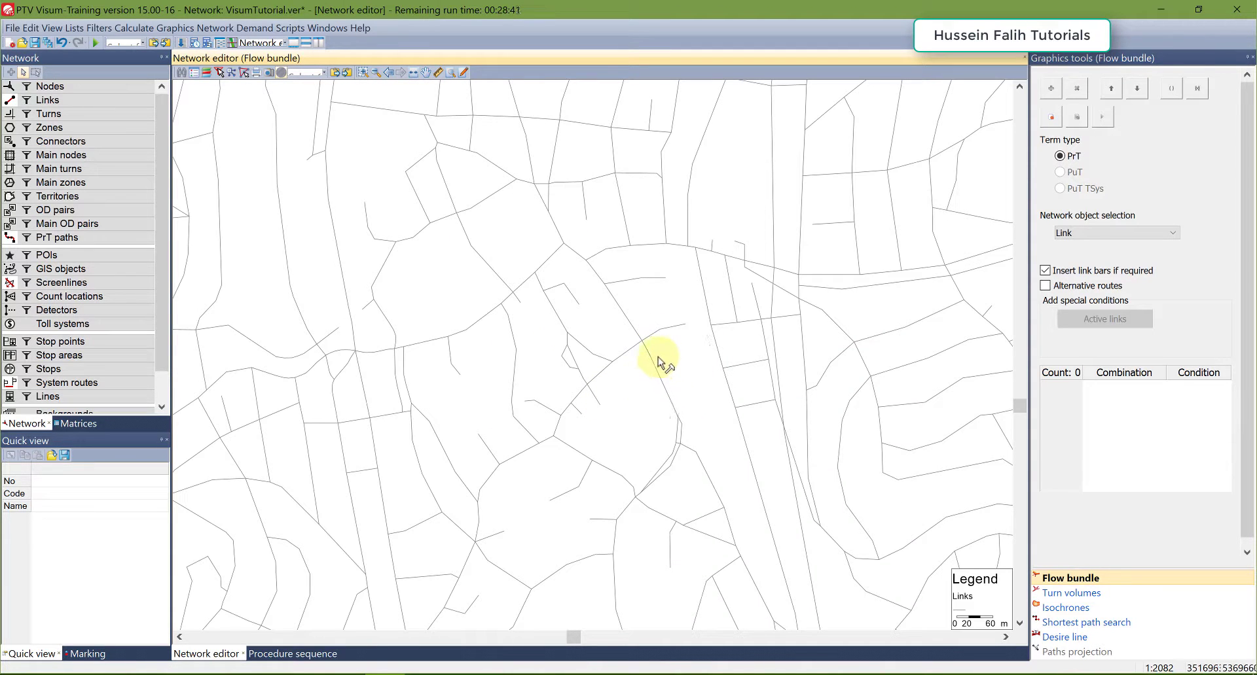
left_click(658, 357)
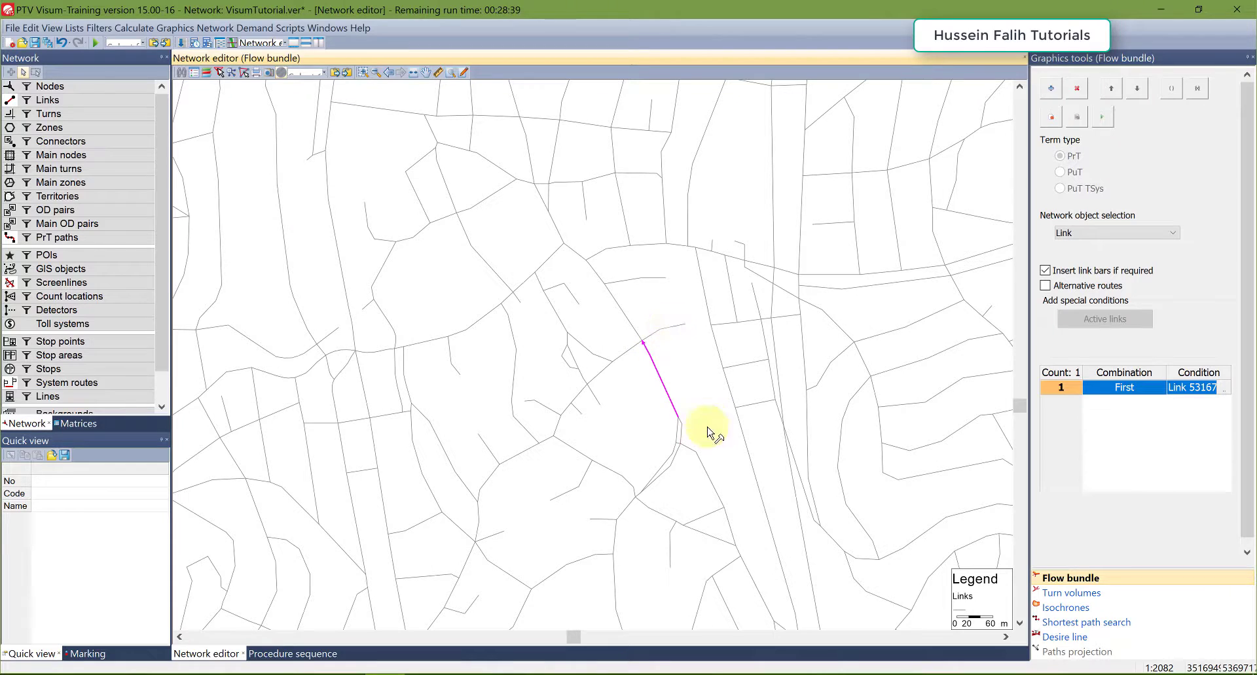
left_click(1102, 120)
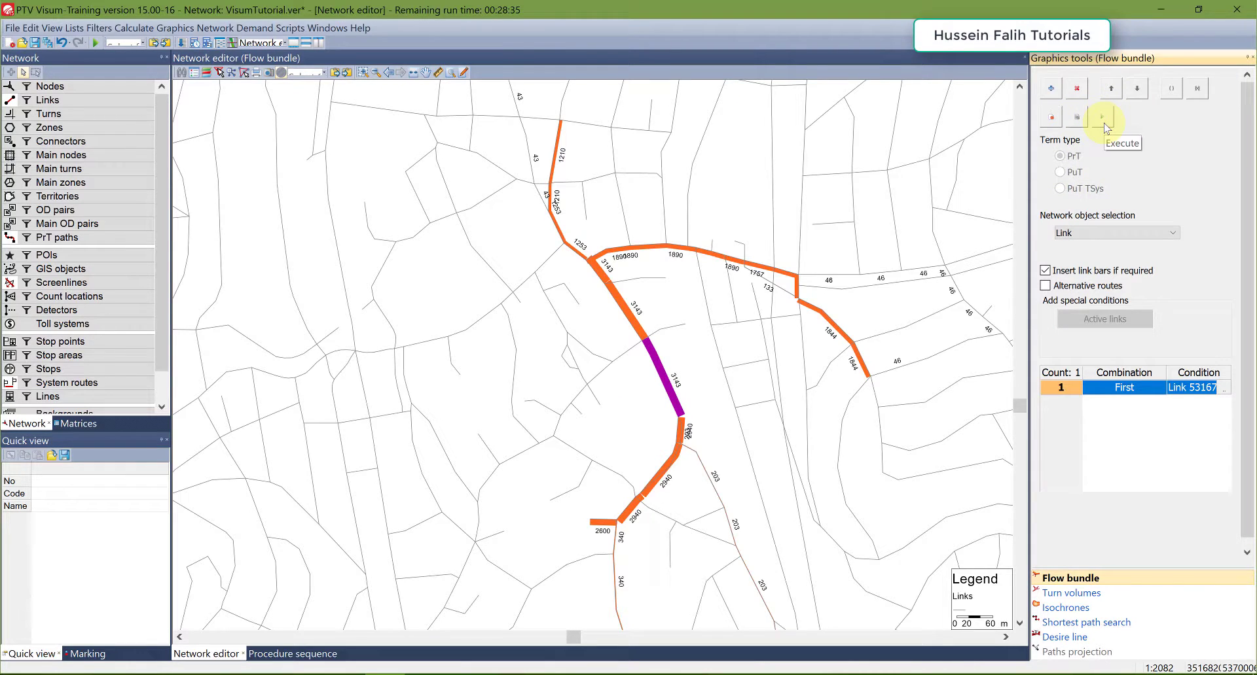
Step: Examine the flow bundle volumes on the links leading to and from the selected link
left_click_drag(625, 454, 604, 395)
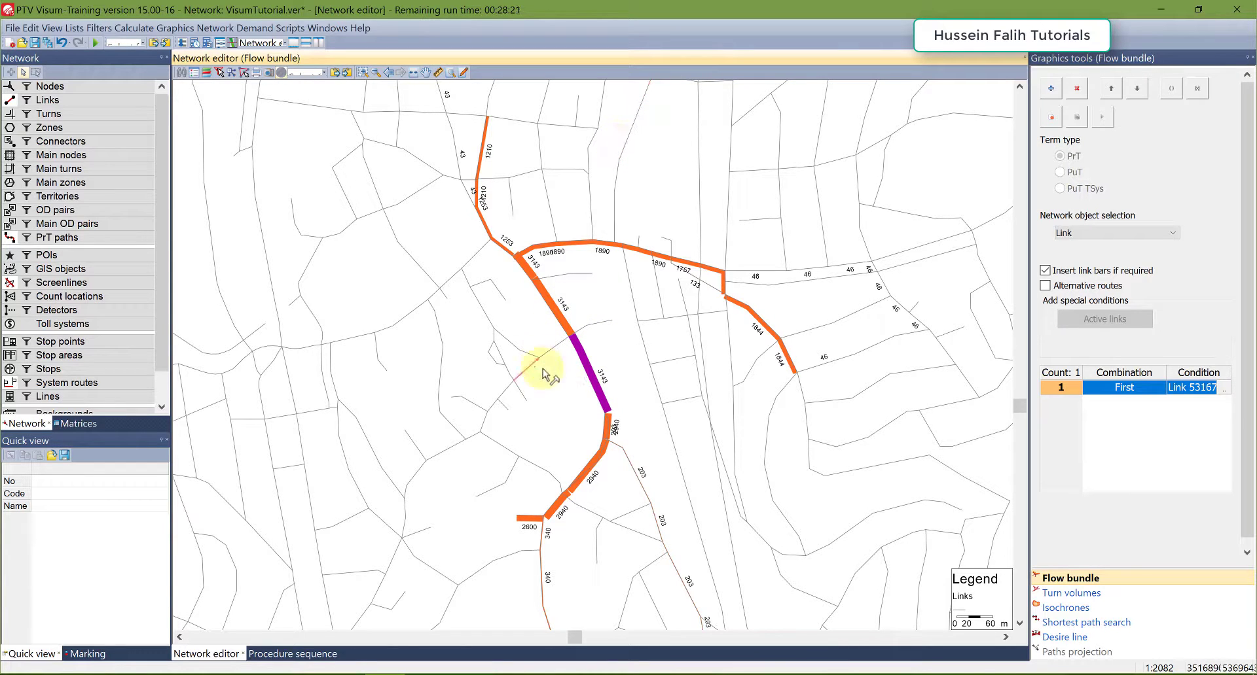
left_click_drag(550, 461, 520, 331)
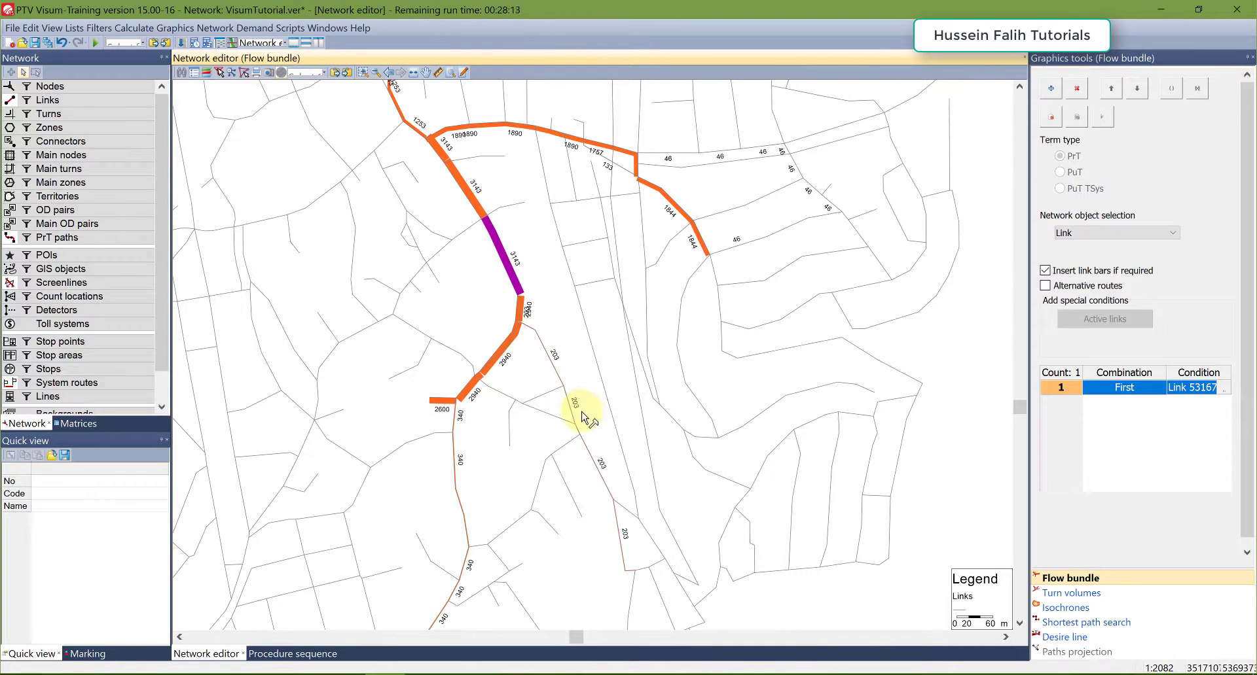
scroll(522, 288, "up", 1)
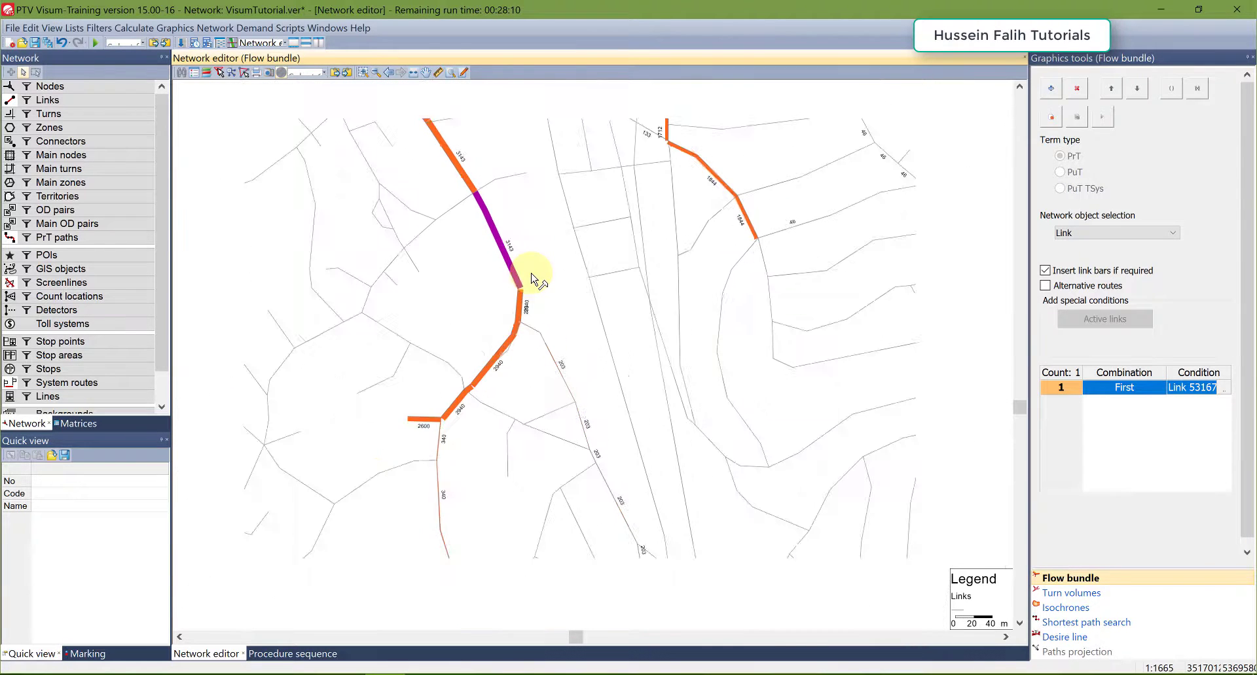
scroll(532, 279, "down", 1)
left_click_drag(580, 289, 579, 378)
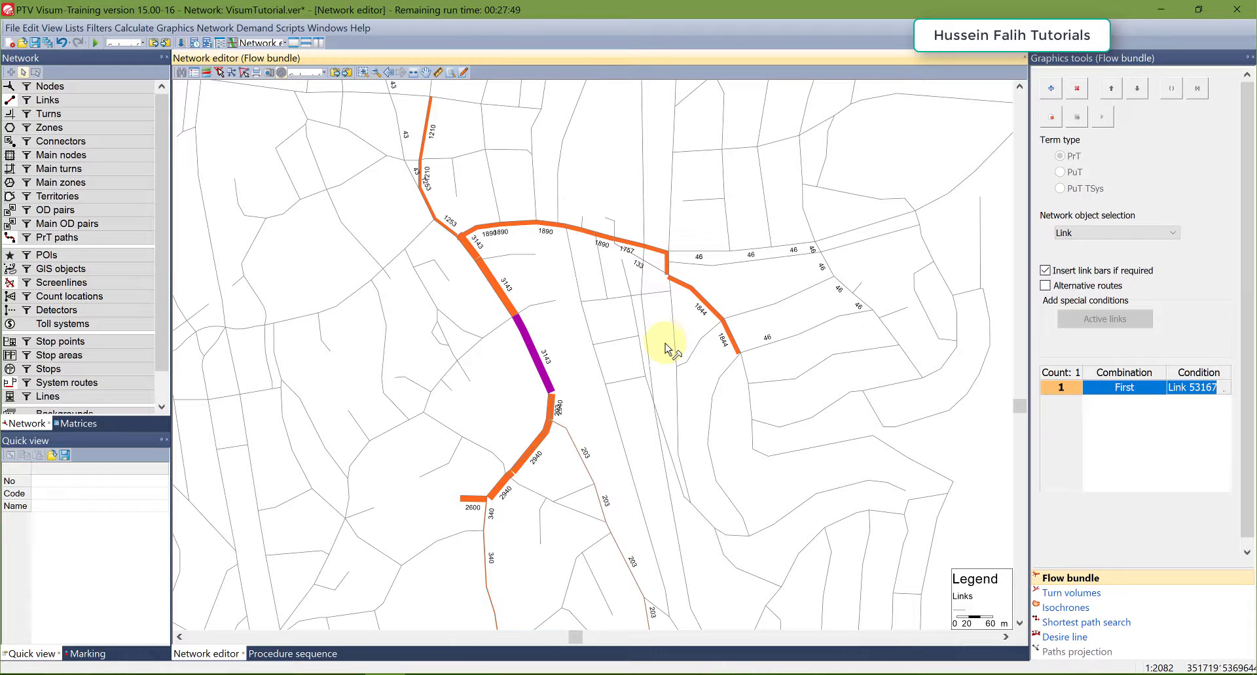
left_click_drag(665, 345, 642, 344)
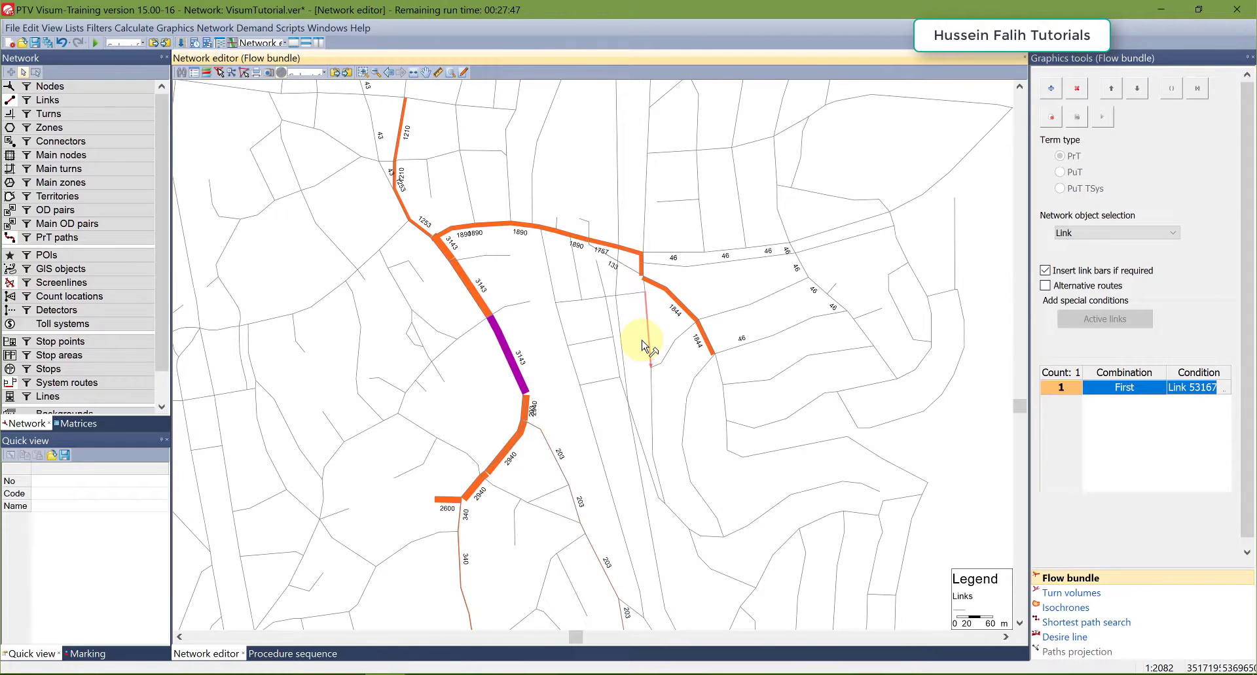
Step: Clear the flow bundle and, with the zones displayed on the map, add zone 15 as its first condition
left_click(1049, 119)
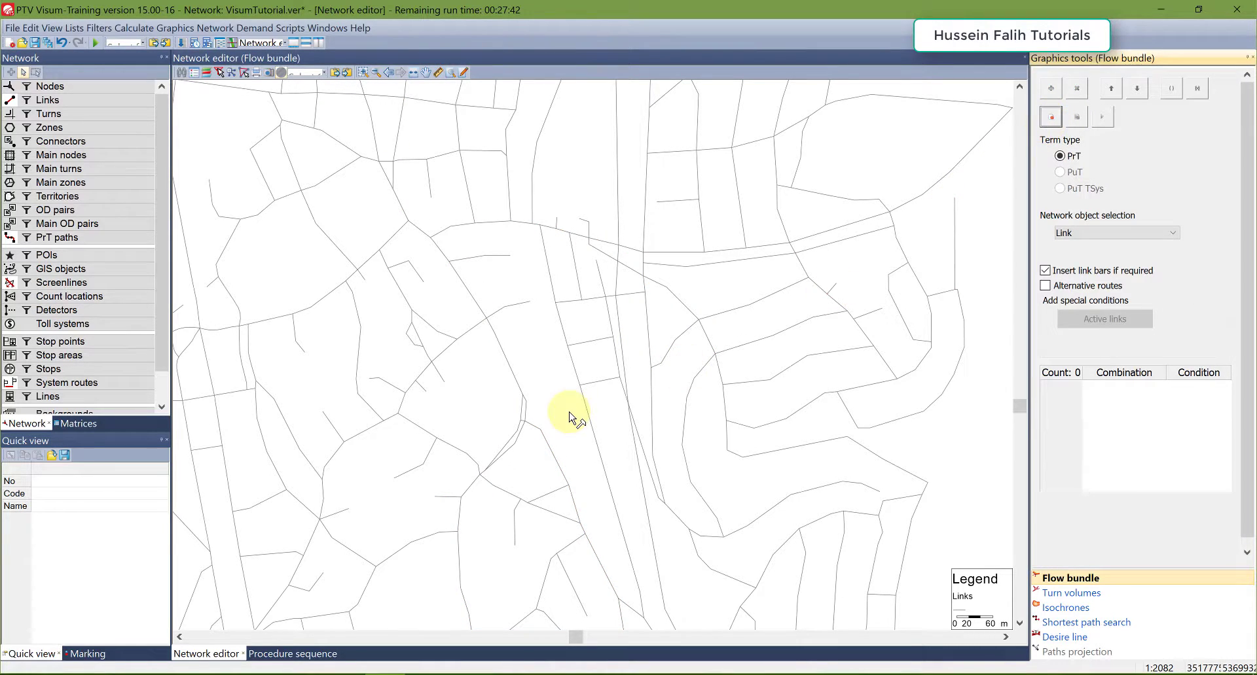
left_click(10, 127)
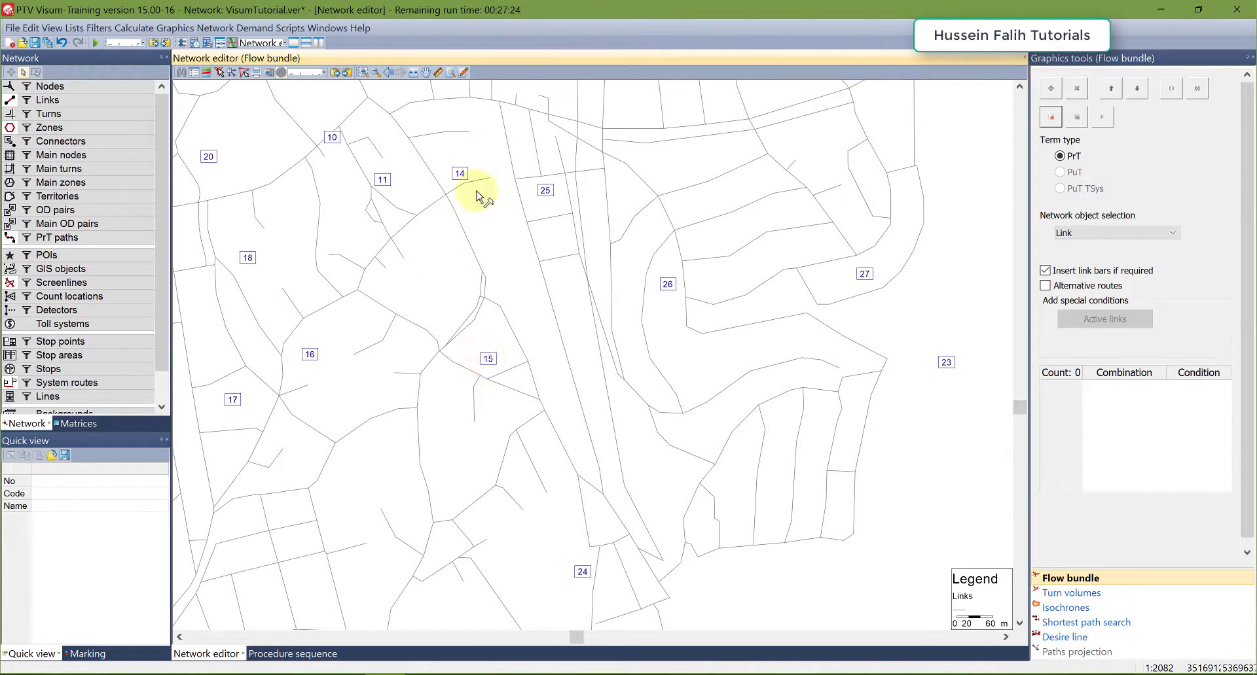
left_click(1099, 233)
left_click(1063, 291)
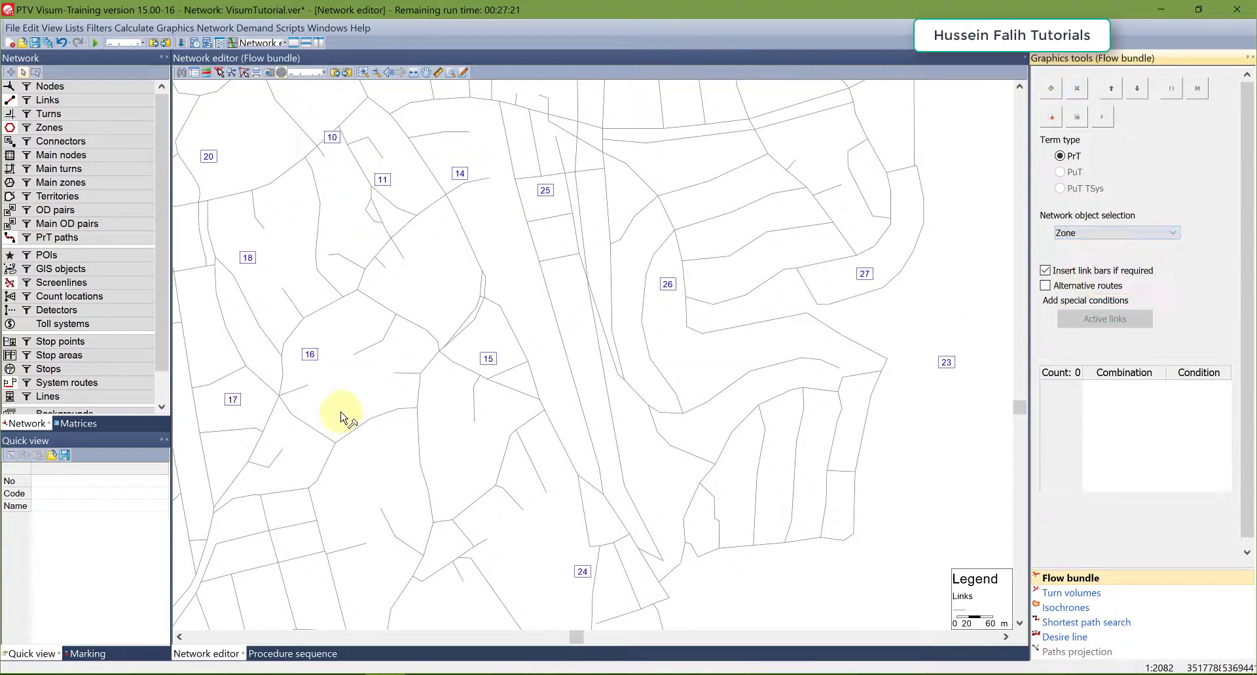
left_click(489, 368)
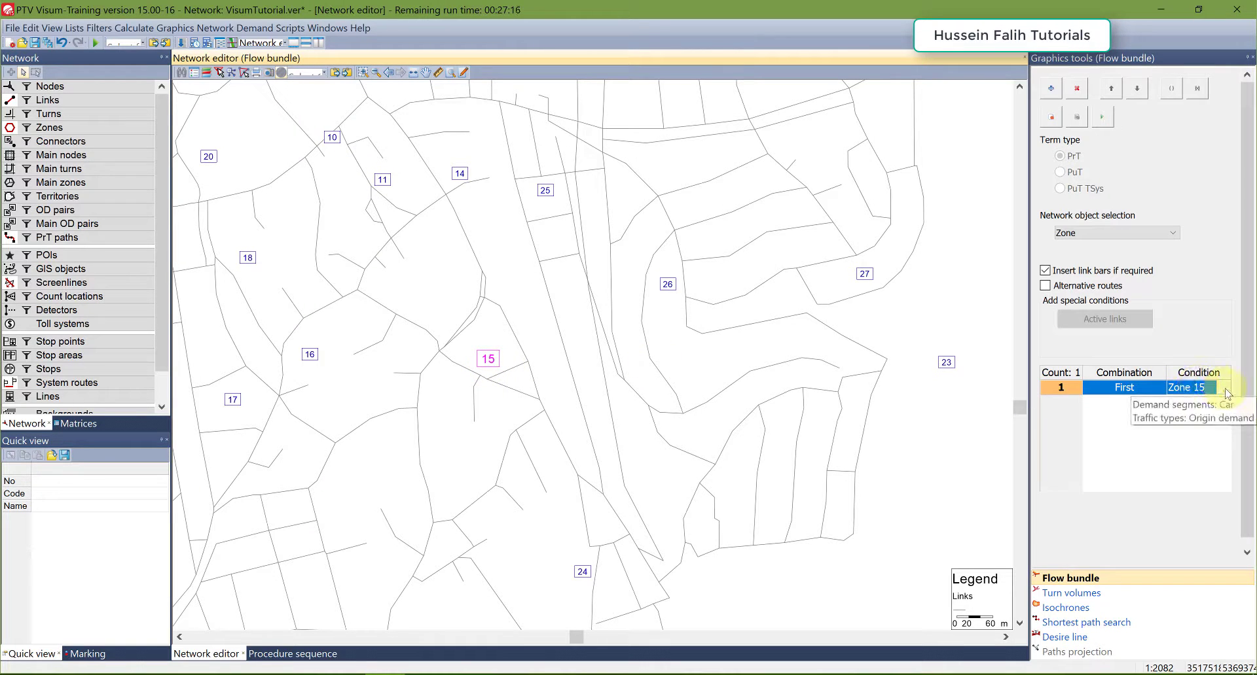
Step: Check the demand segments and traffic types set for the zone 15 condition
left_click(1223, 389)
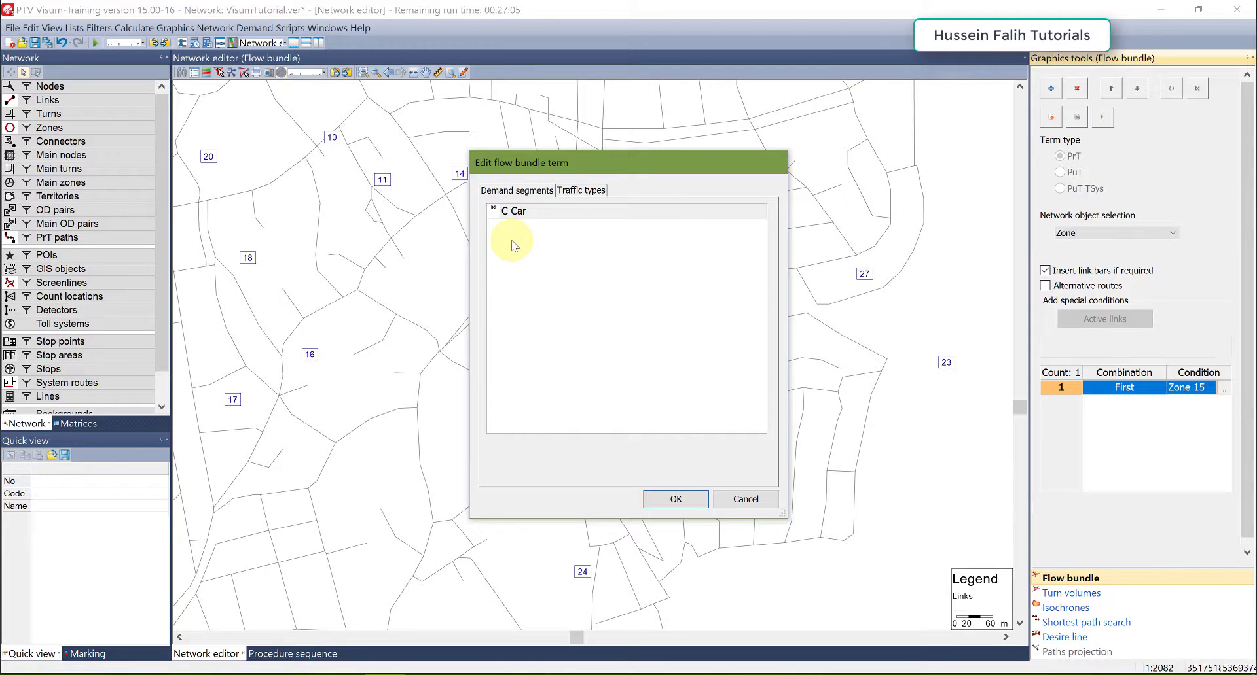
left_click(583, 193)
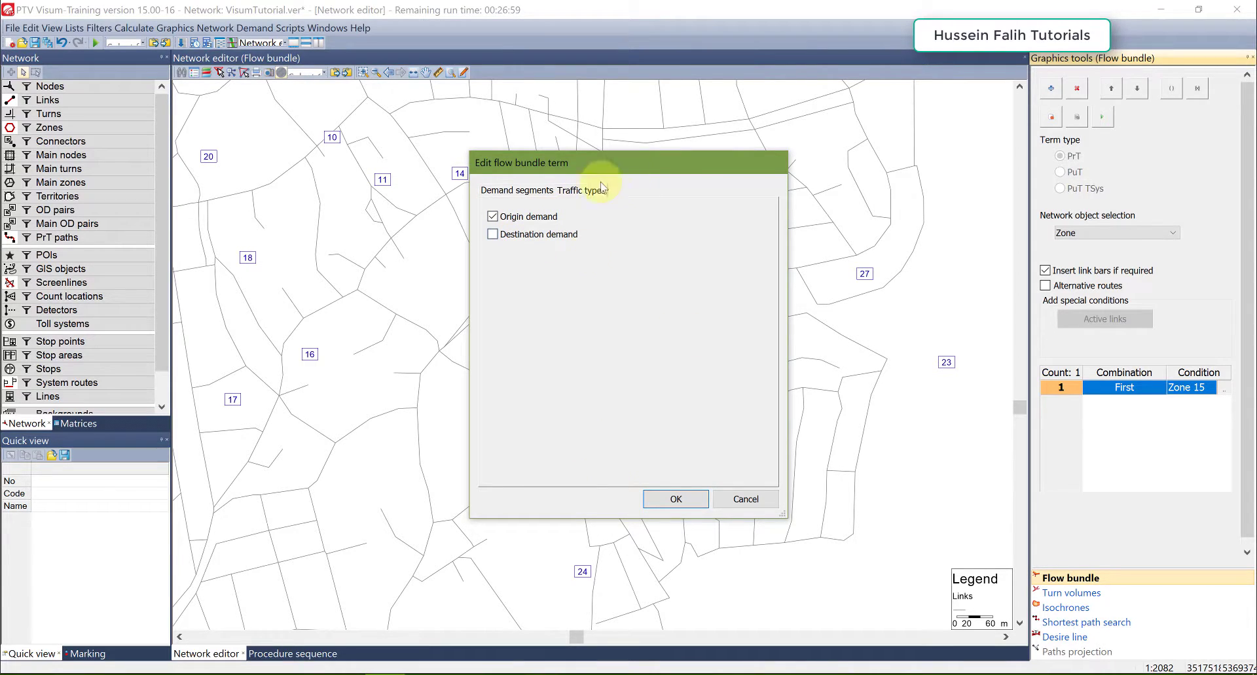
left_click(677, 498)
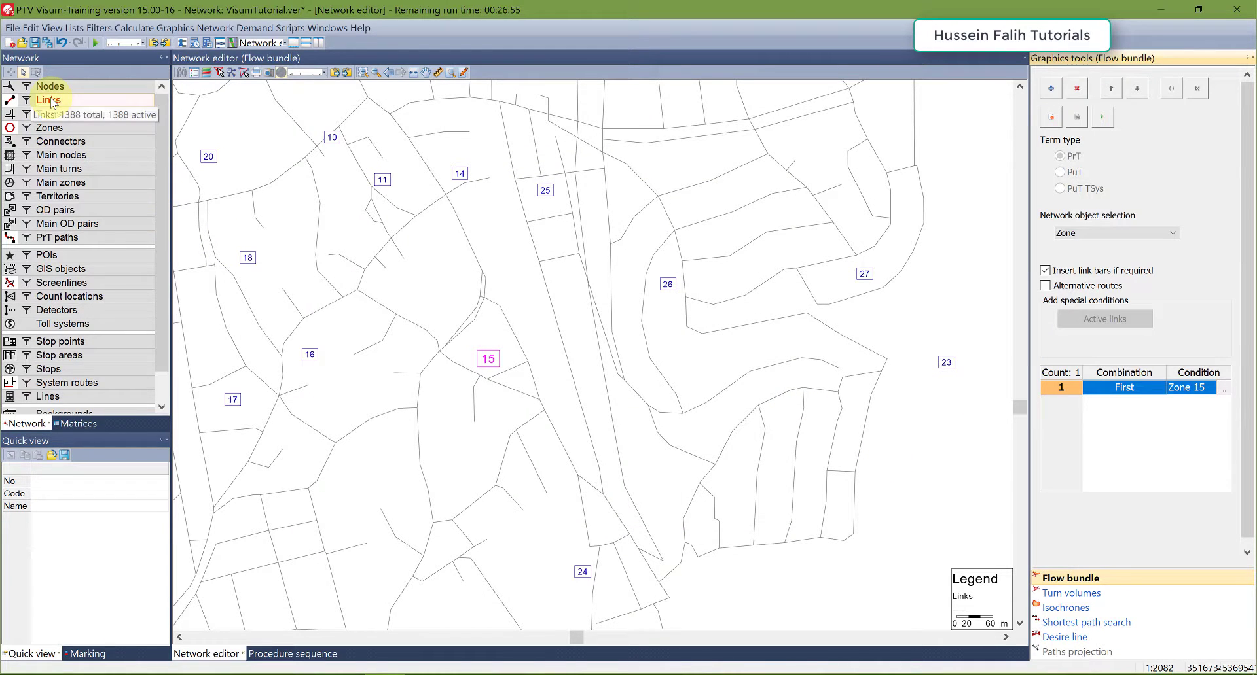
Step: Add the diagonal link below zone 14 as an "And then" condition after zone 15 and calculate the combined flow bundle
left_click(1168, 233)
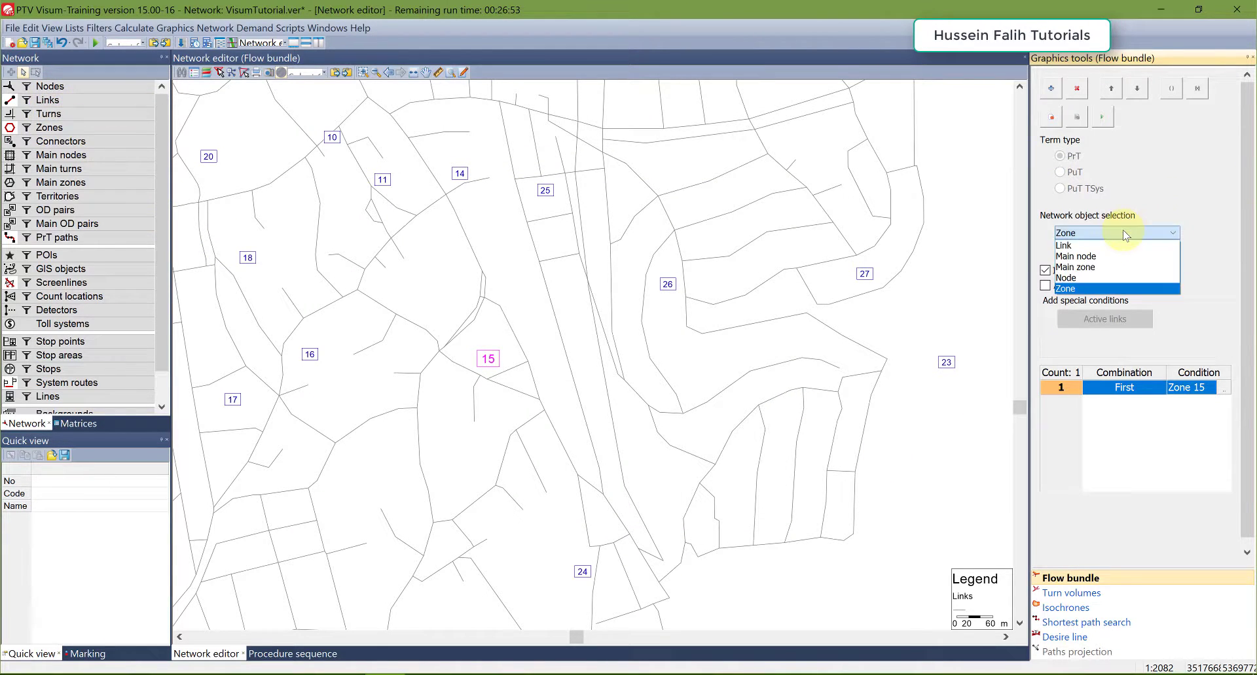
left_click(1105, 246)
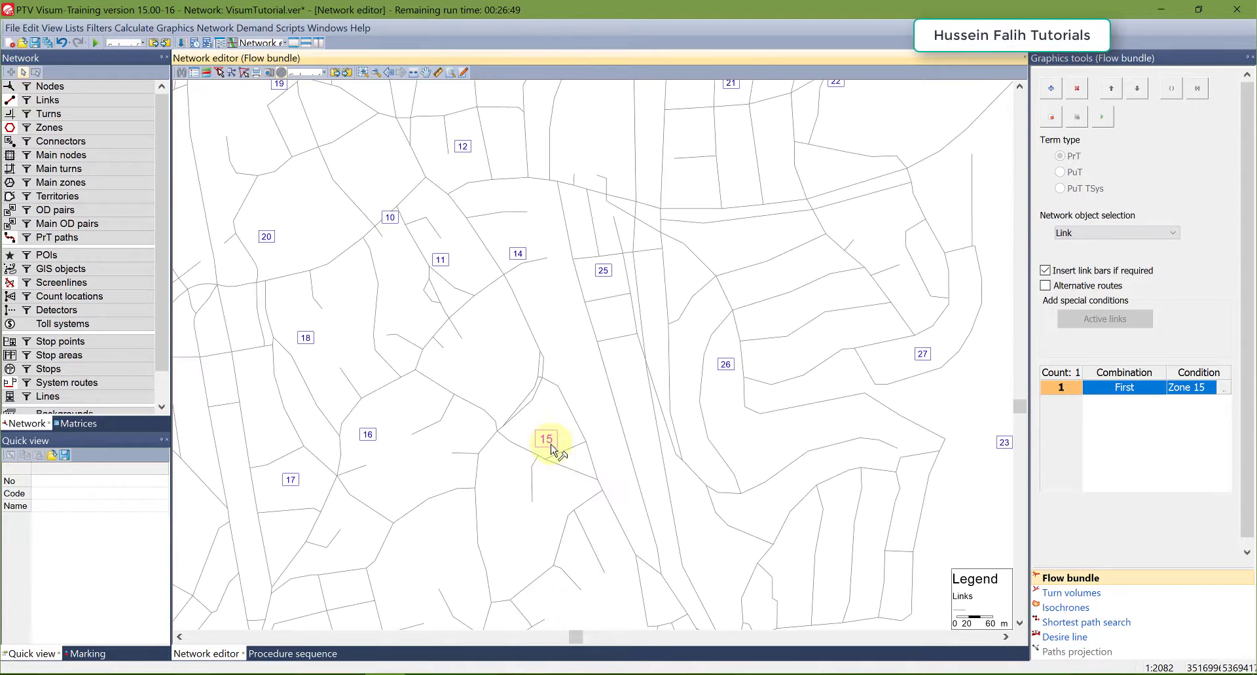
left_click(520, 295)
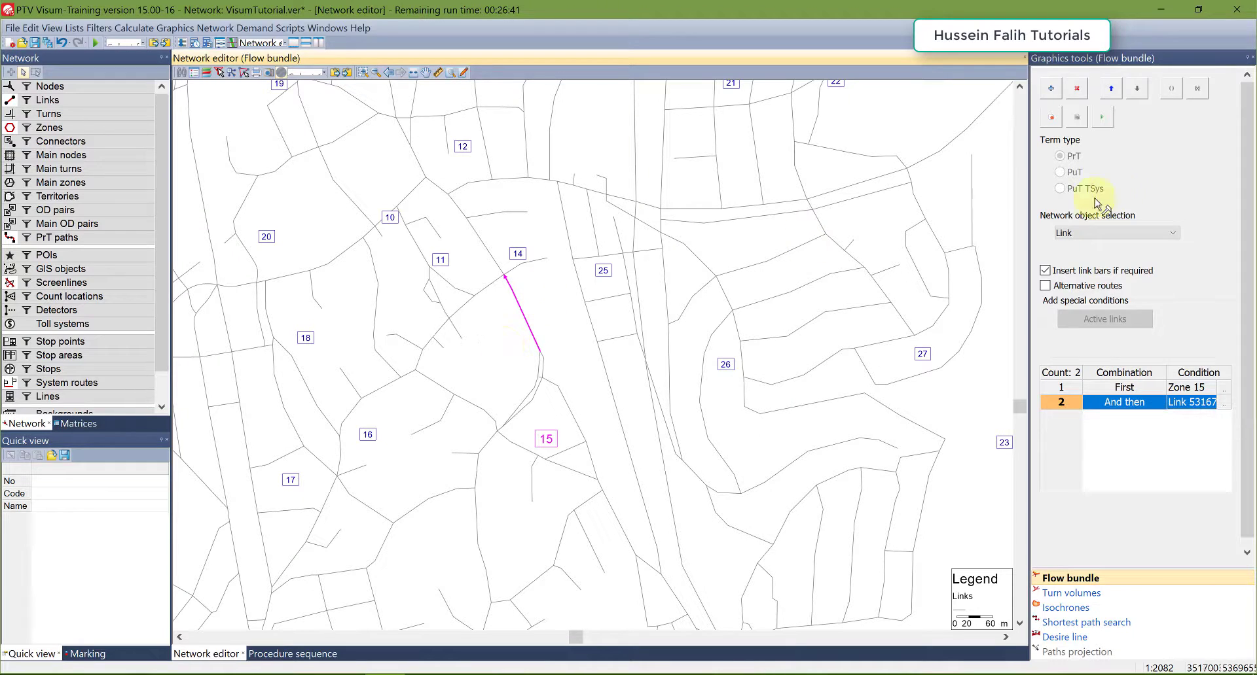
left_click(1100, 117)
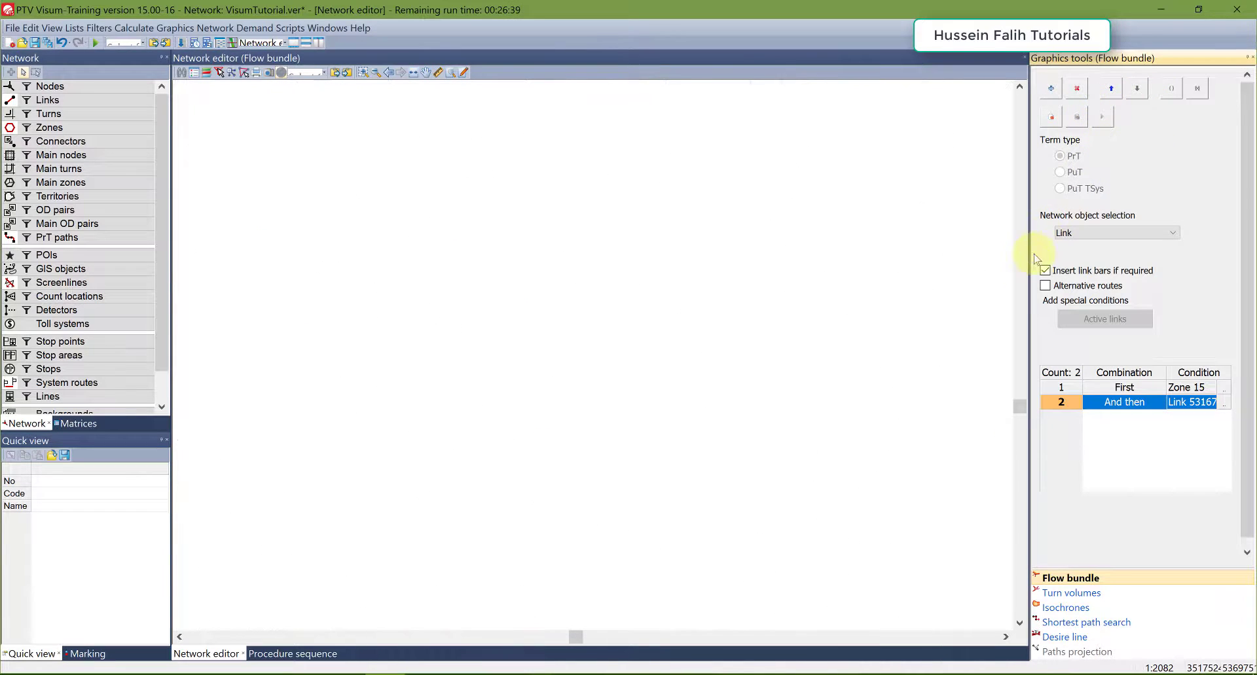
left_click_drag(601, 346, 681, 428)
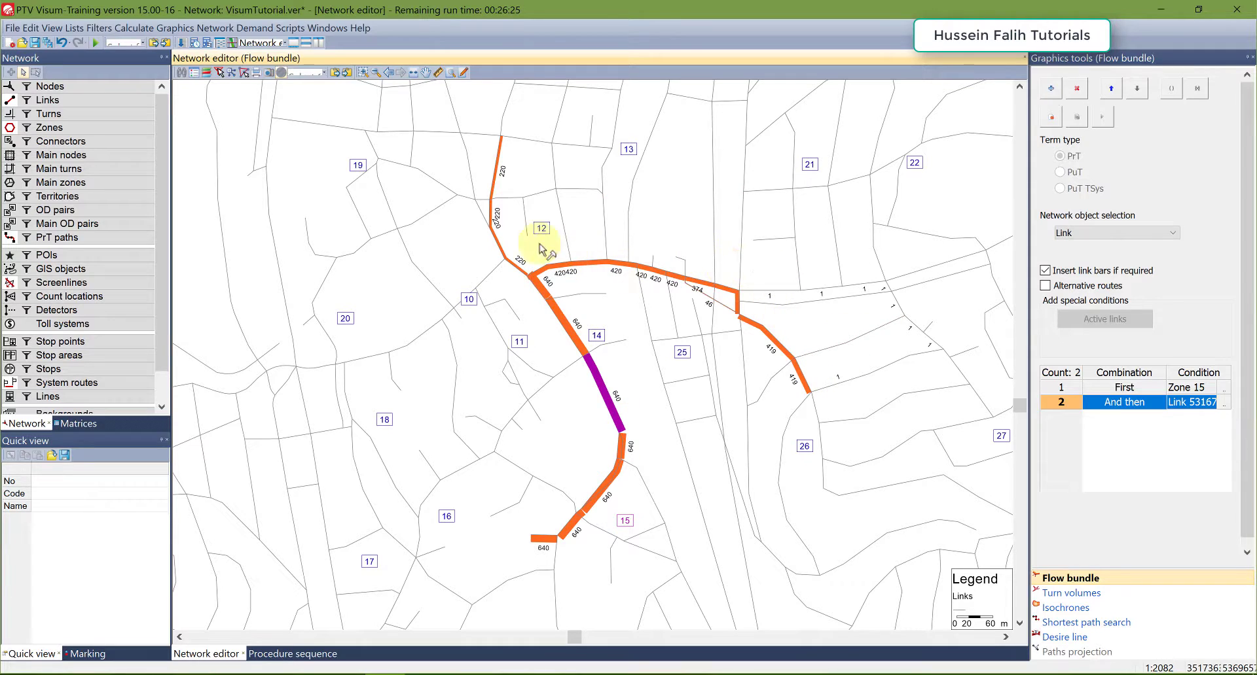
Step: Display the connectors to check where zone 15 joins the network, and hide the connectors and zones again
left_click_drag(547, 359, 542, 207)
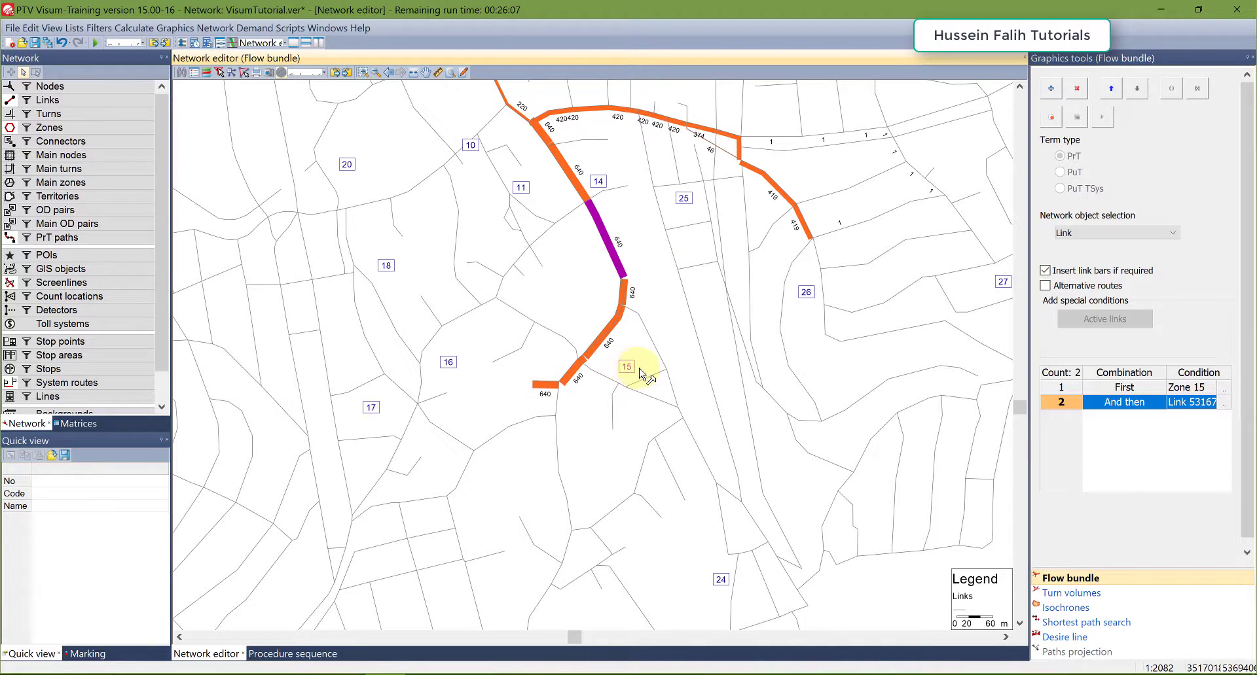
left_click(11, 142)
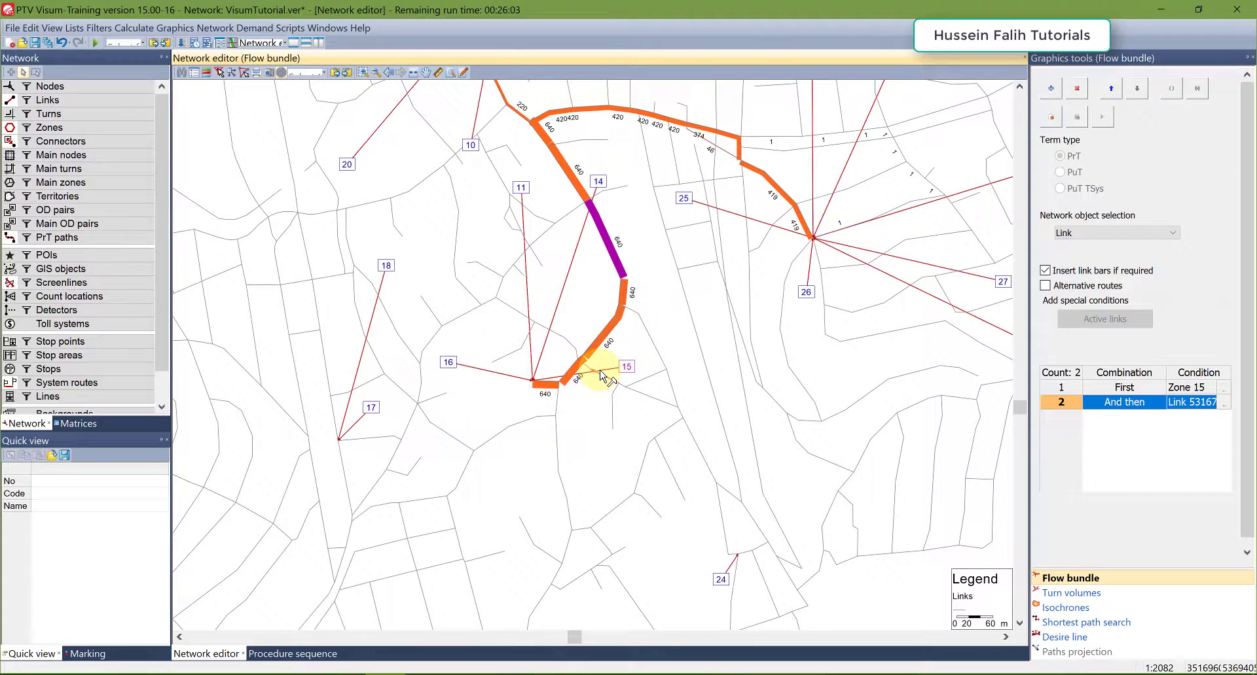
scroll(601, 375, "up", 2)
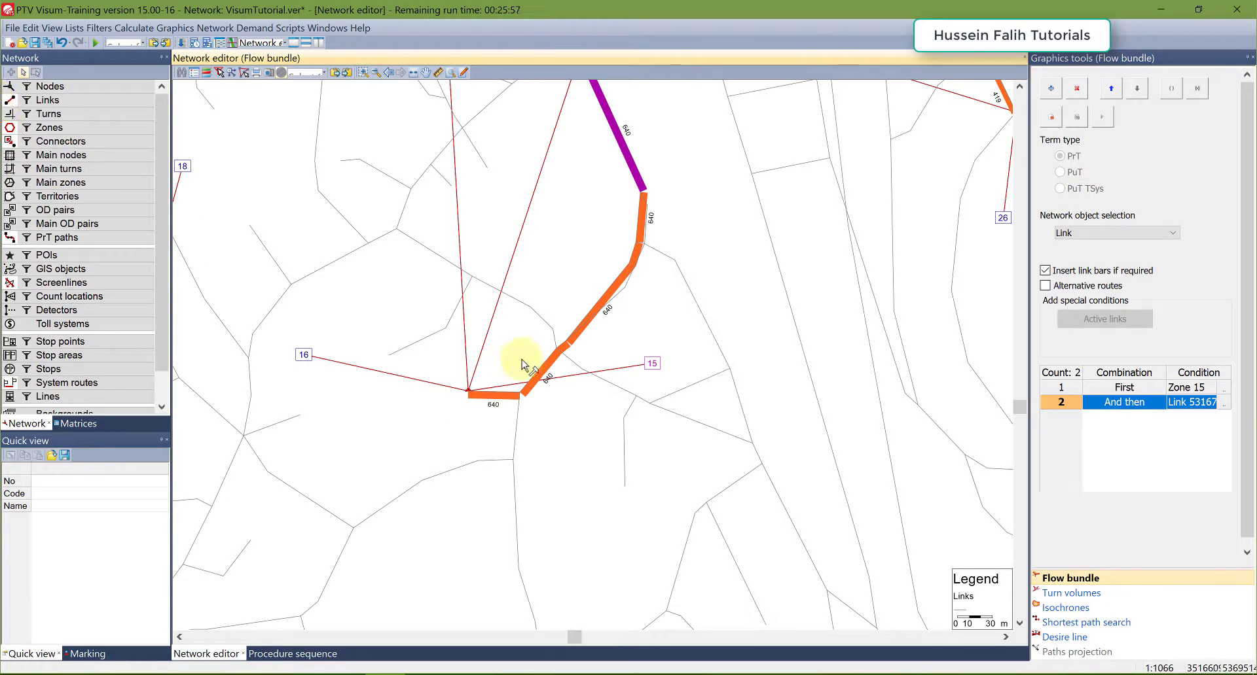
left_click(10, 145)
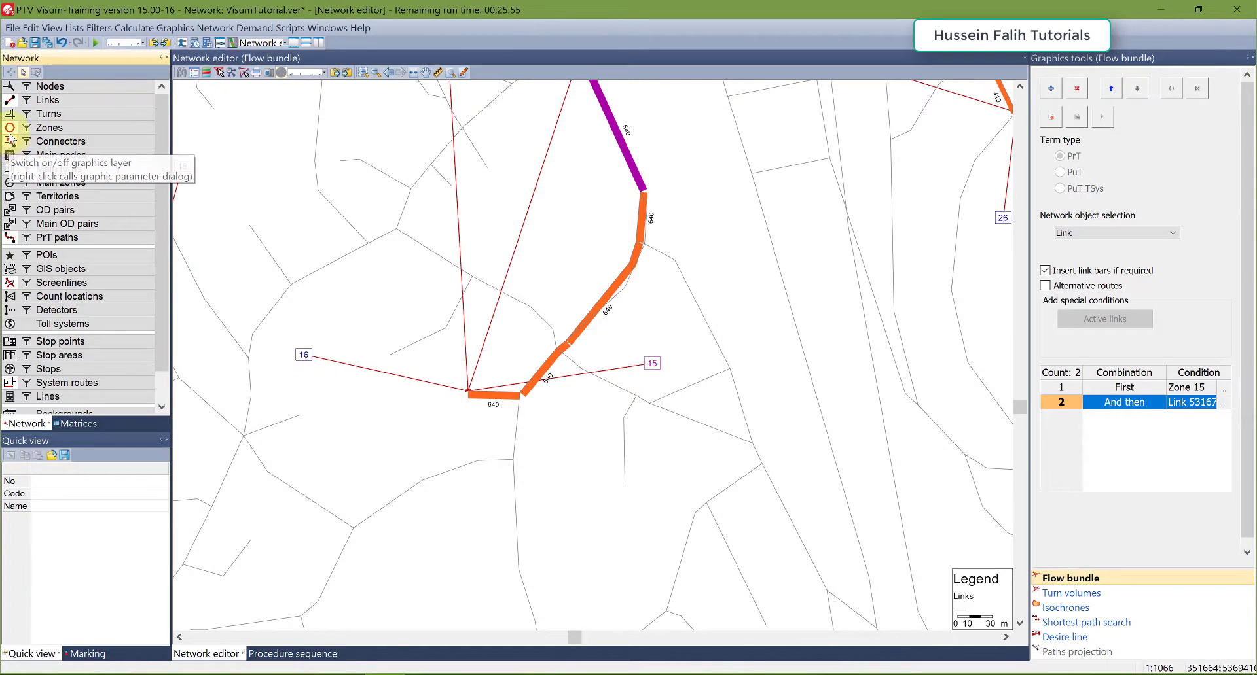
left_click(10, 127)
scroll(411, 265, "down", 3)
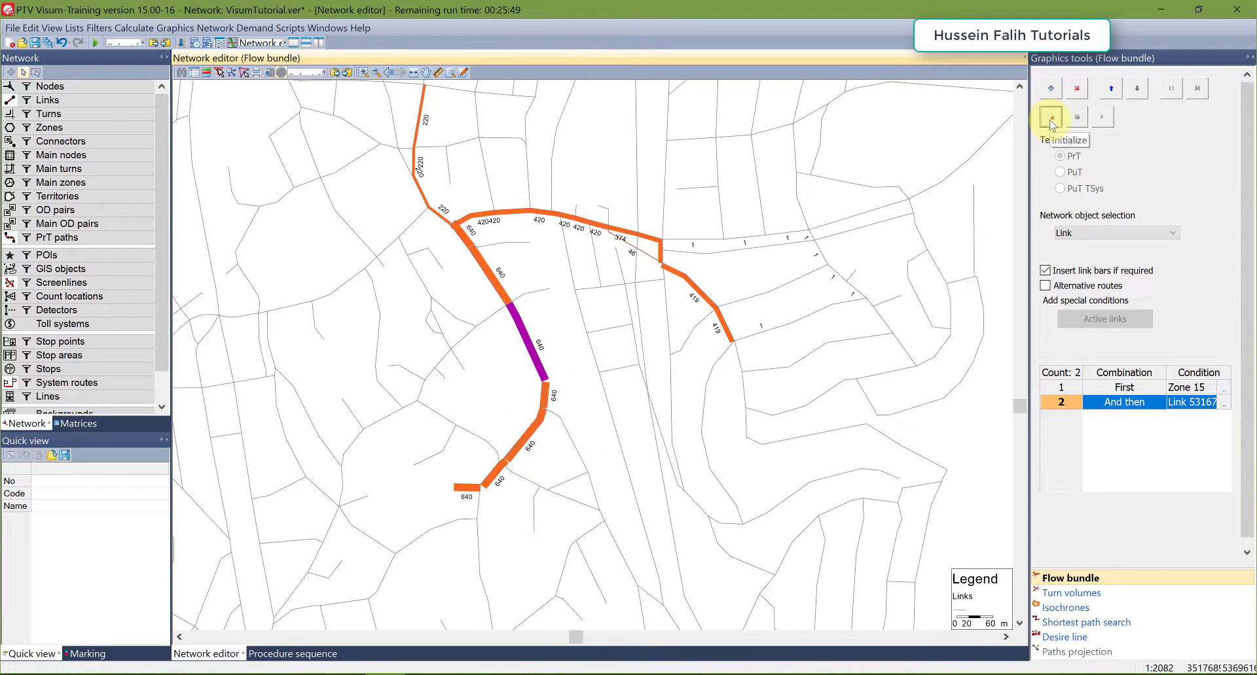
Step: Clear the flow bundle and try combining the diagonal link with the short link northwest of it as an "And then" condition
left_click(1051, 119)
left_click_drag(490, 345, 492, 502)
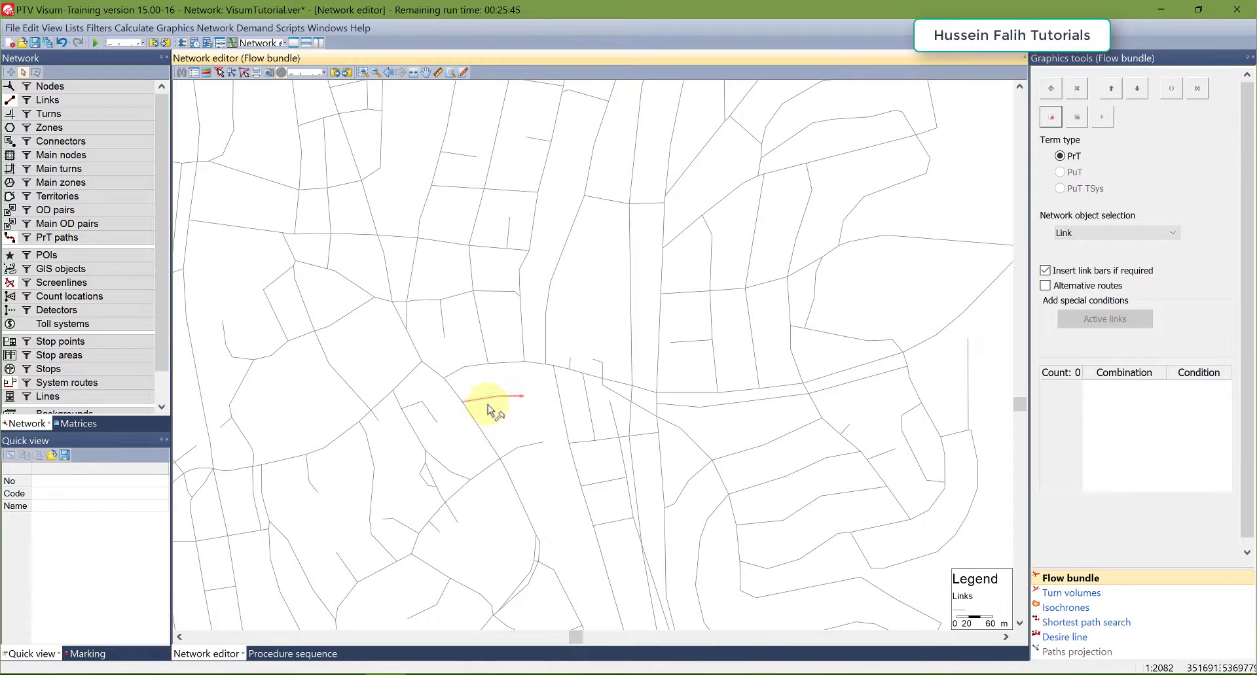
left_click_drag(513, 393, 530, 272)
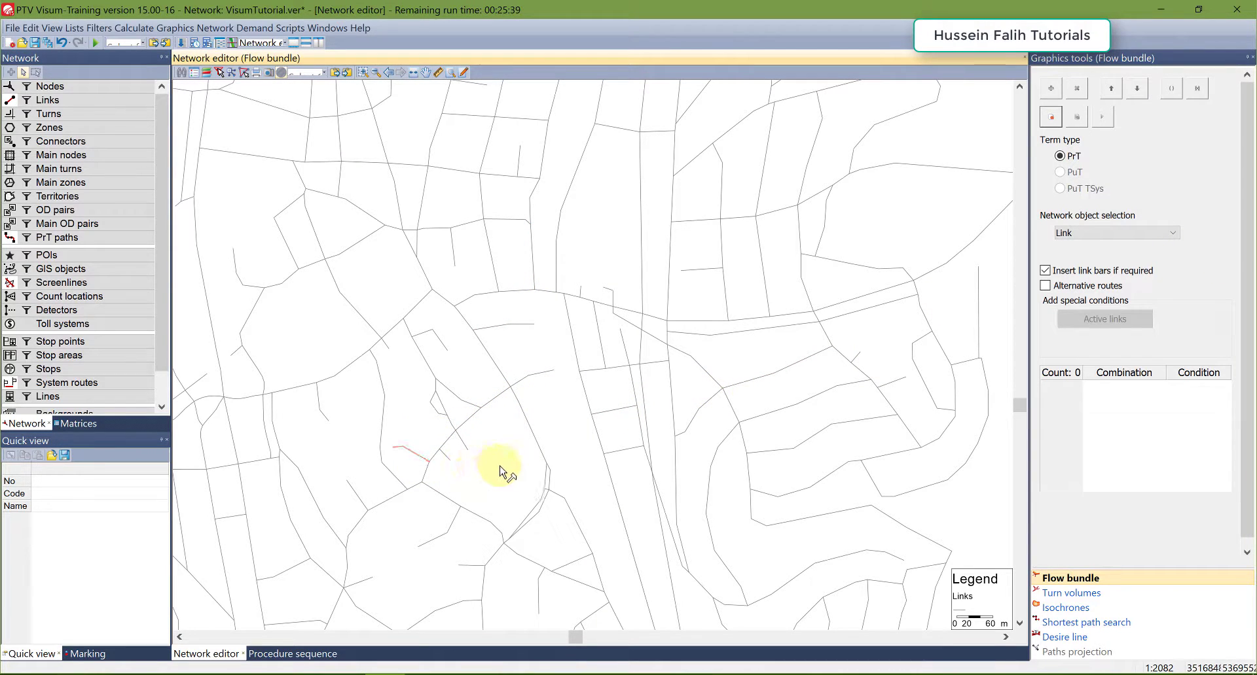
left_click(525, 411)
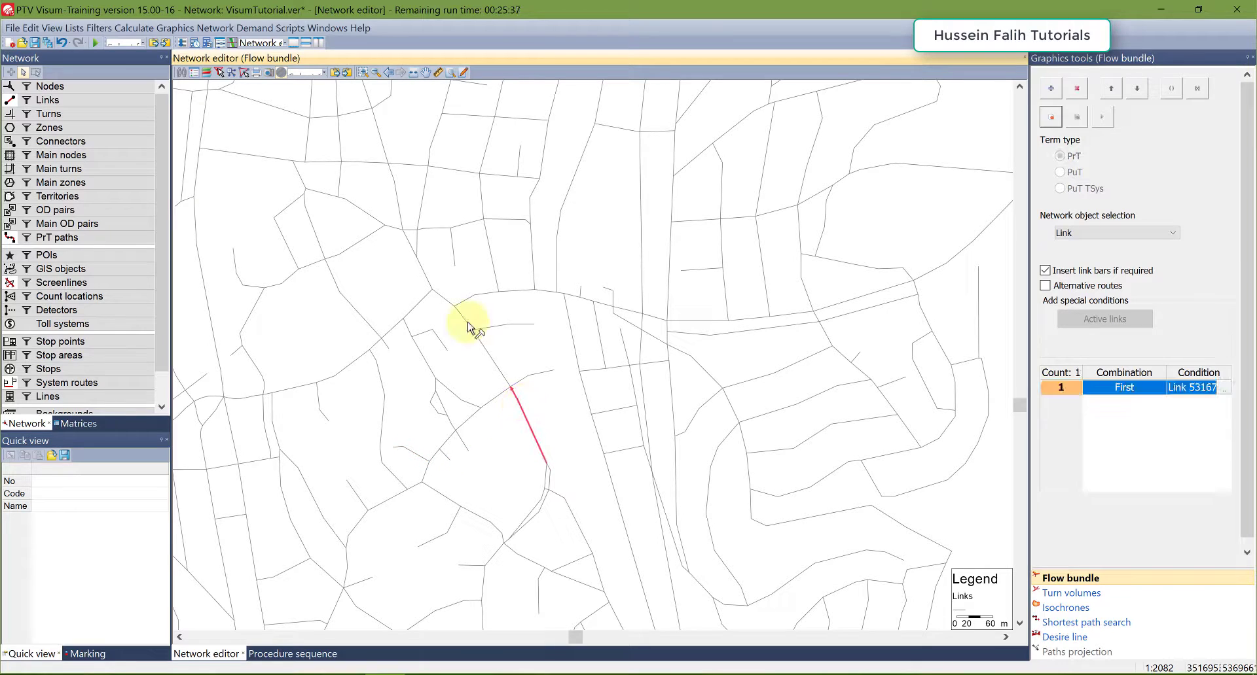
left_click(408, 310)
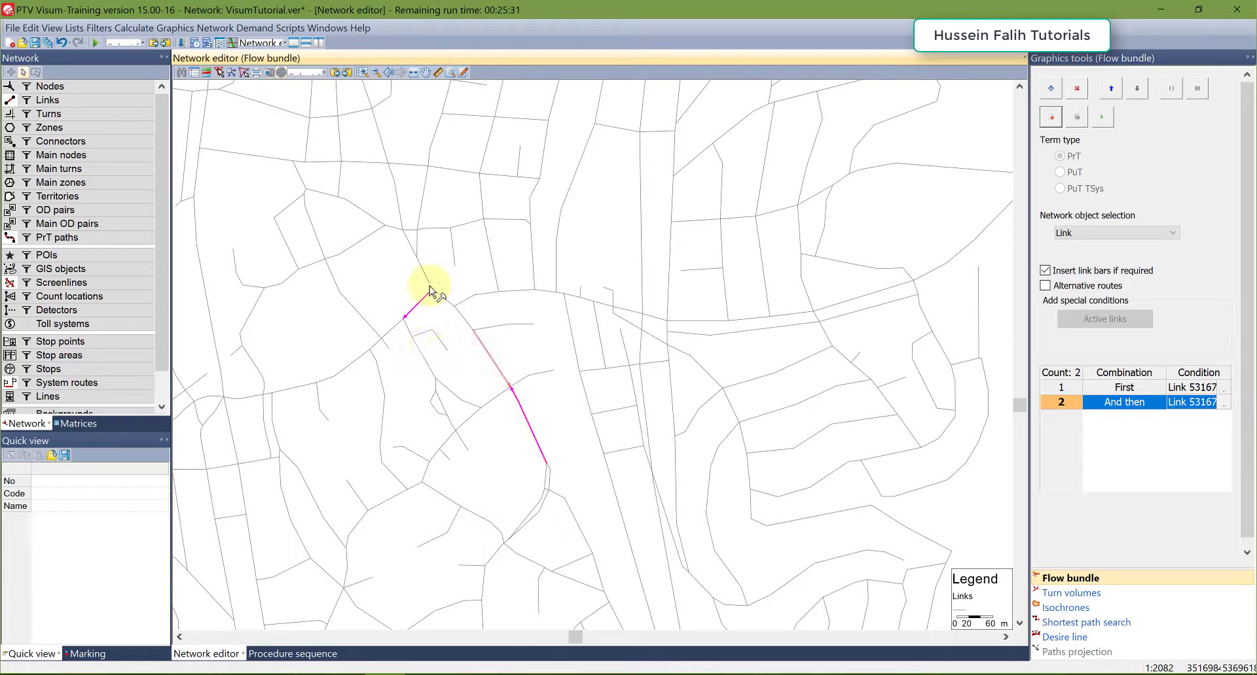
left_click(1107, 120)
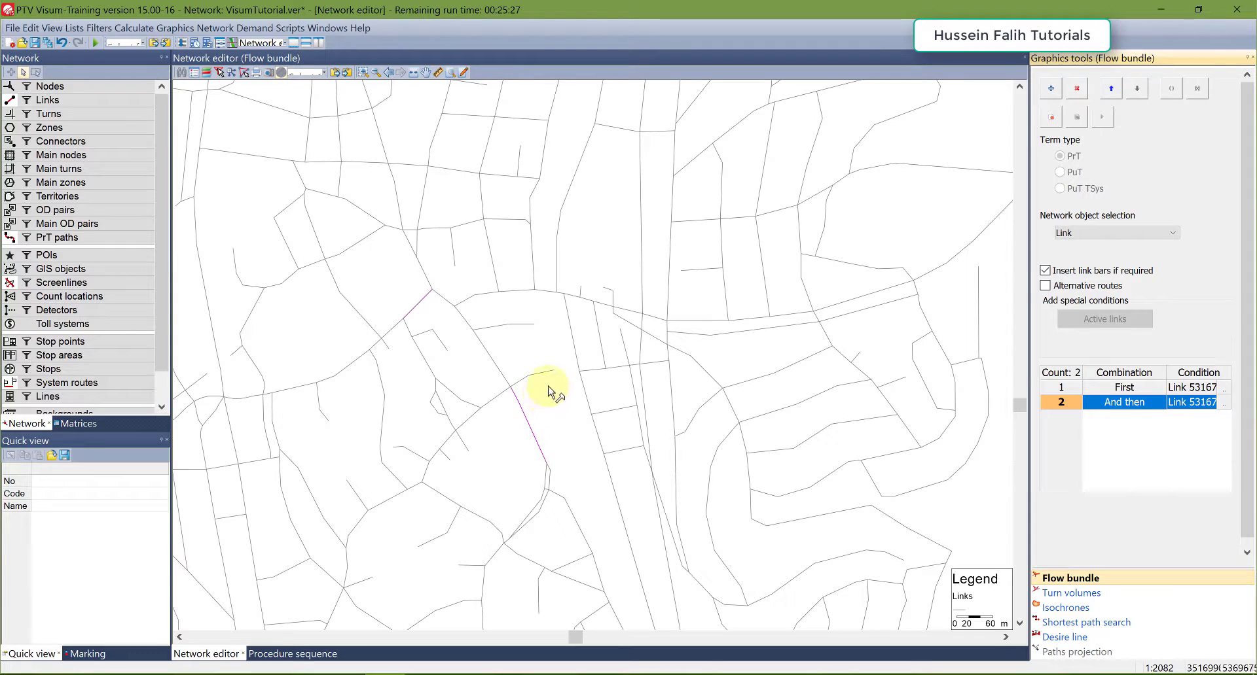
Step: Restart the flow bundle with the diagonal link followed by an eastbound link on the curved road to its north, and calculate it
left_click(1052, 118)
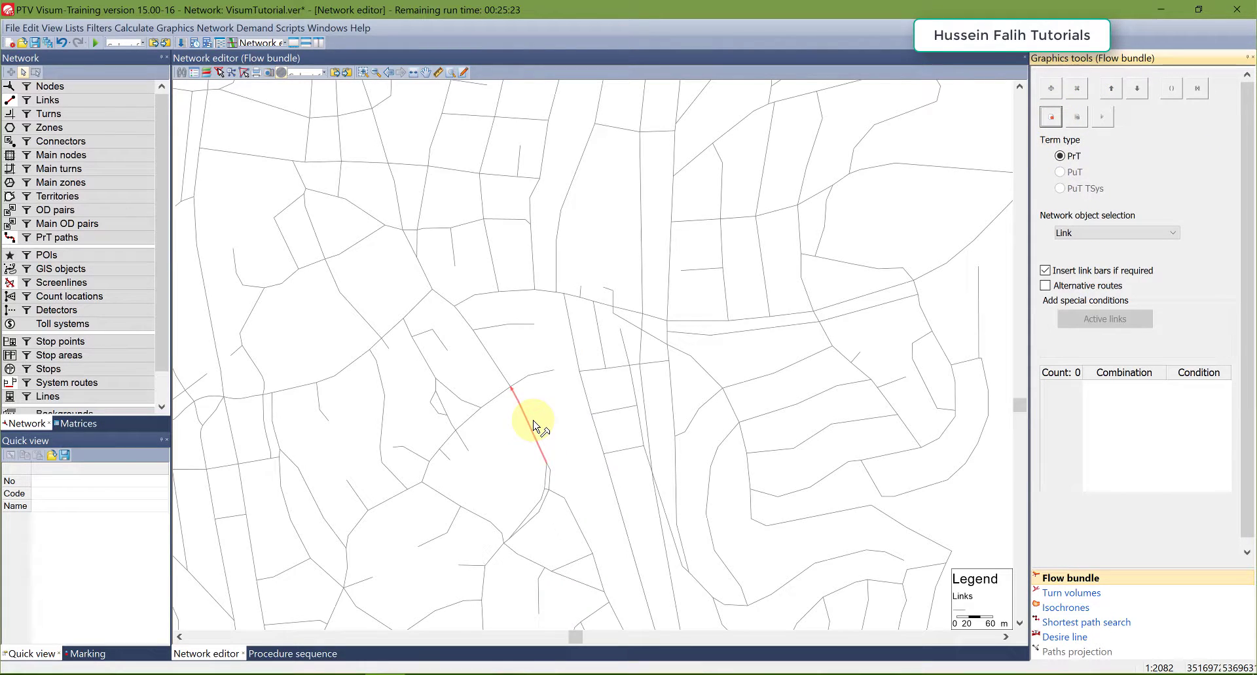
left_click(534, 424)
left_click(518, 291)
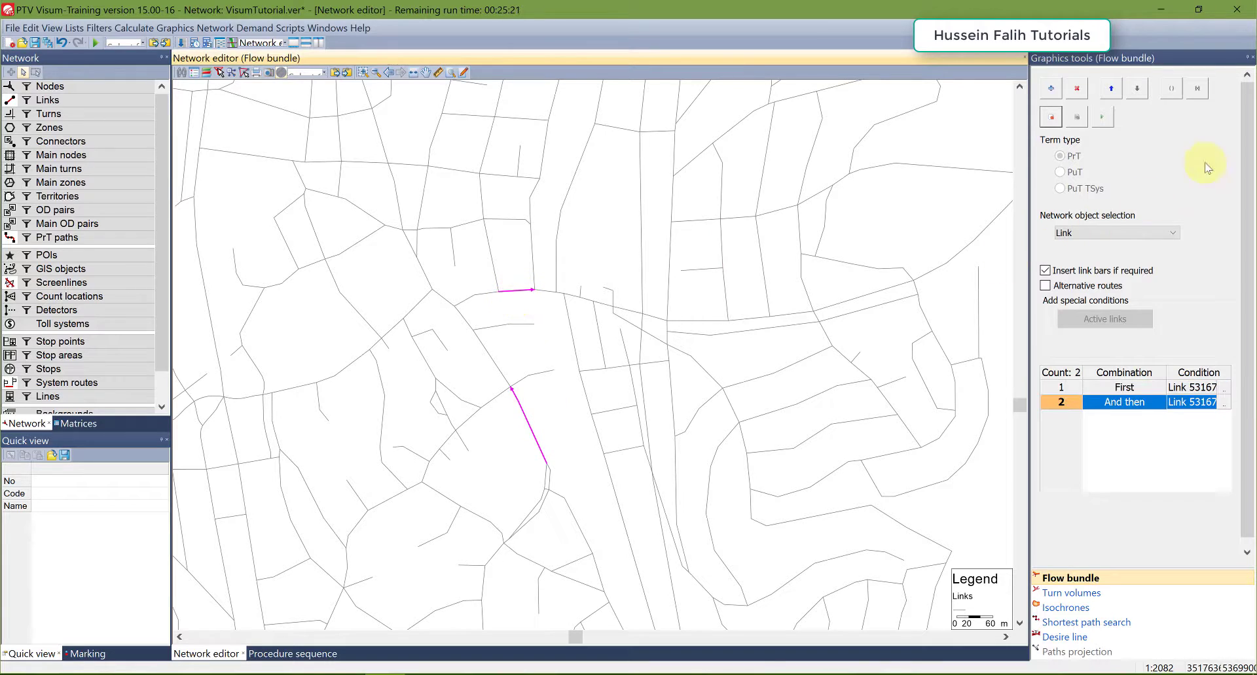
left_click(1109, 118)
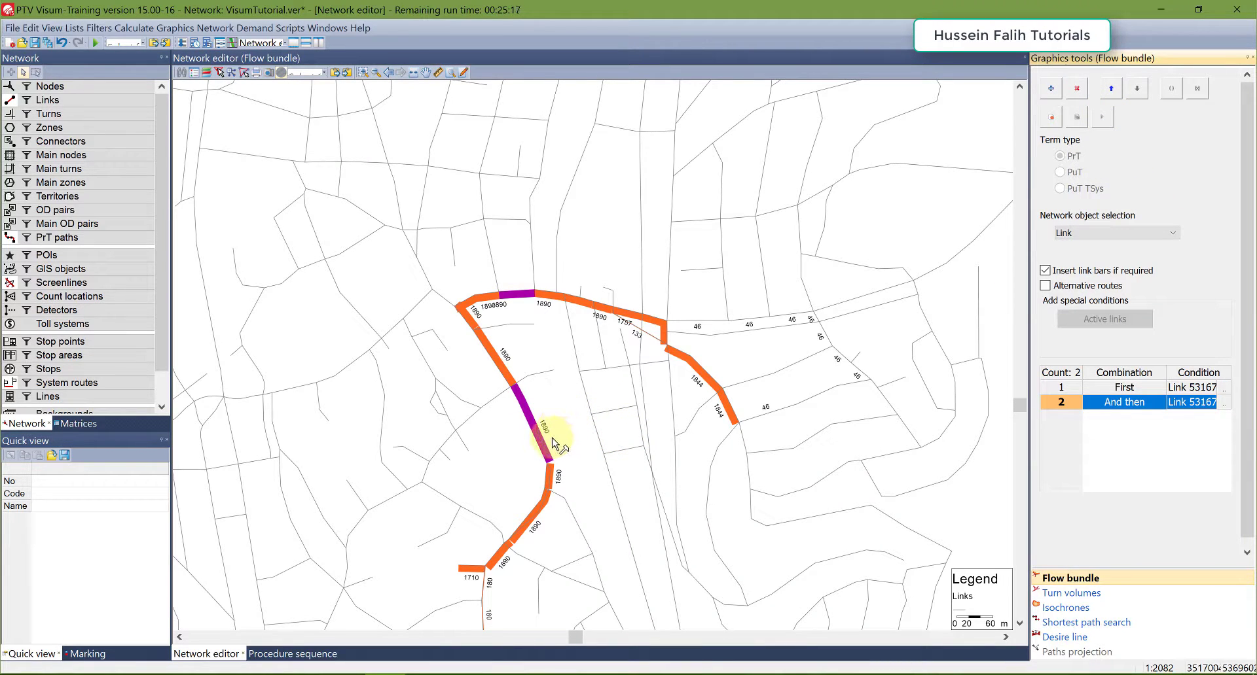
scroll(552, 435, "up", 1)
scroll(551, 435, "up", 1)
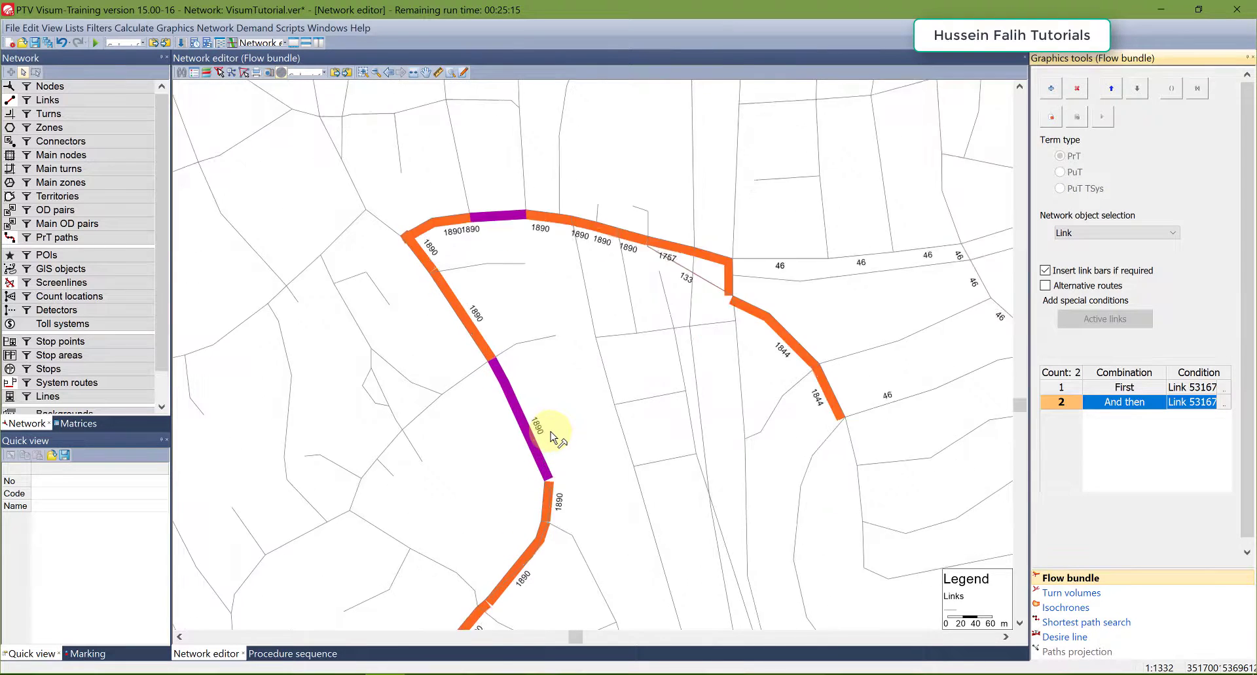
scroll(553, 357, "down", 2)
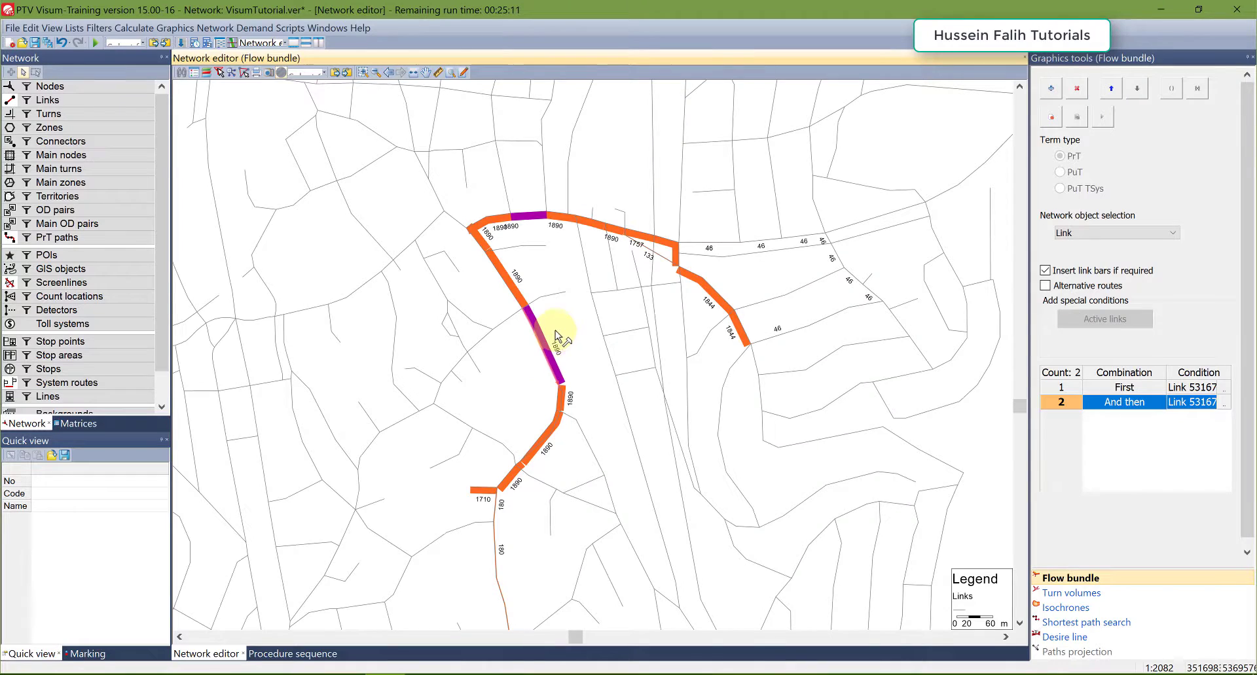
left_click_drag(558, 333, 550, 372)
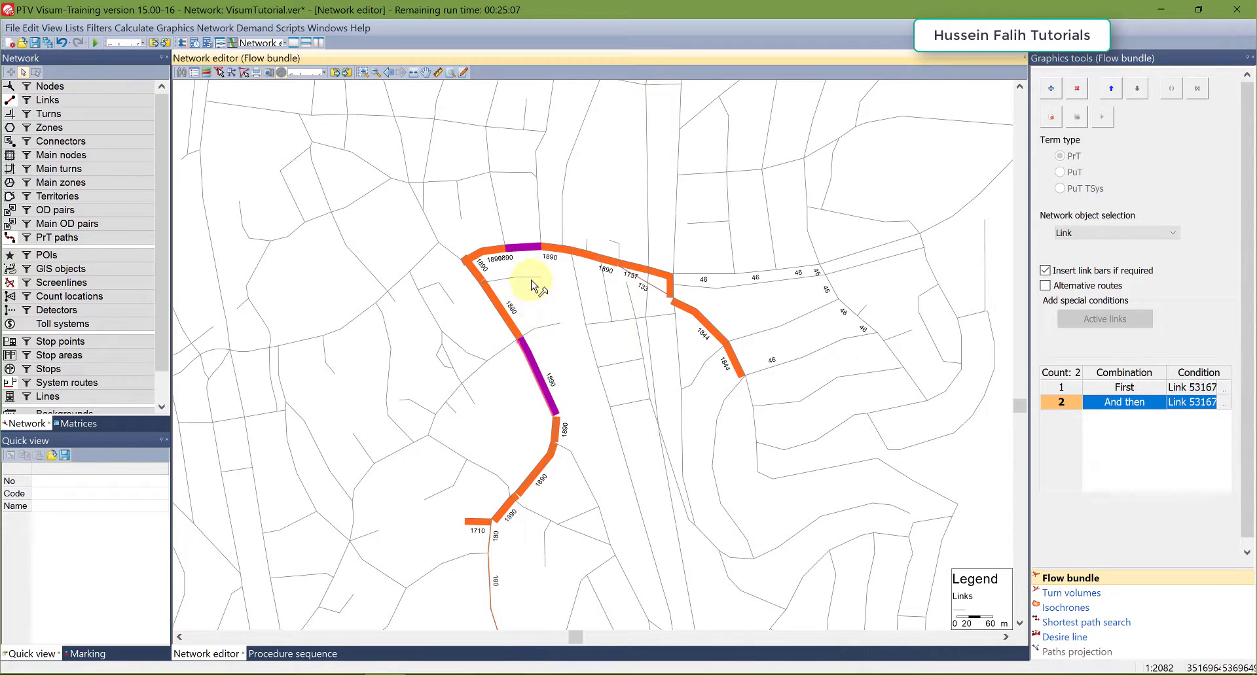
Step: Calculate a new flow bundle with the diagonal link and the curved road link to its north as alternative "Or" condition sets
left_click(1052, 118)
mouse_move(477, 440)
left_mouse_down()
mouse_move(457, 460)
mouse_move(483, 446)
left_mouse_up()
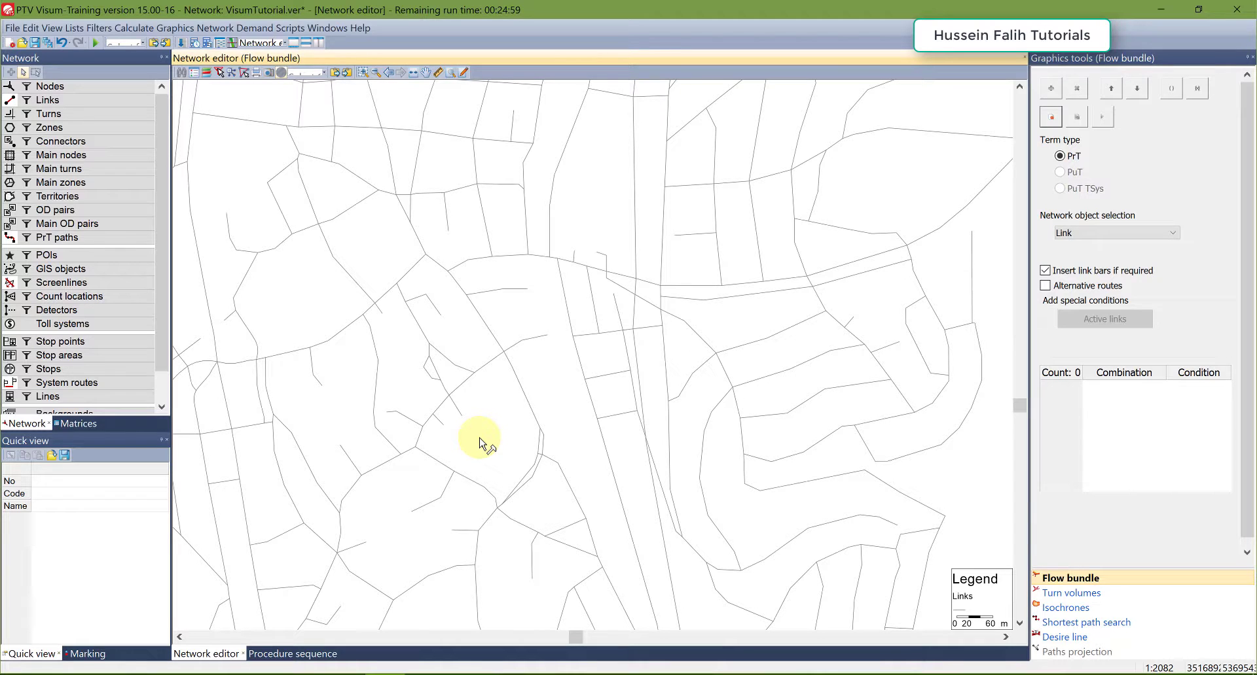
left_click(524, 387)
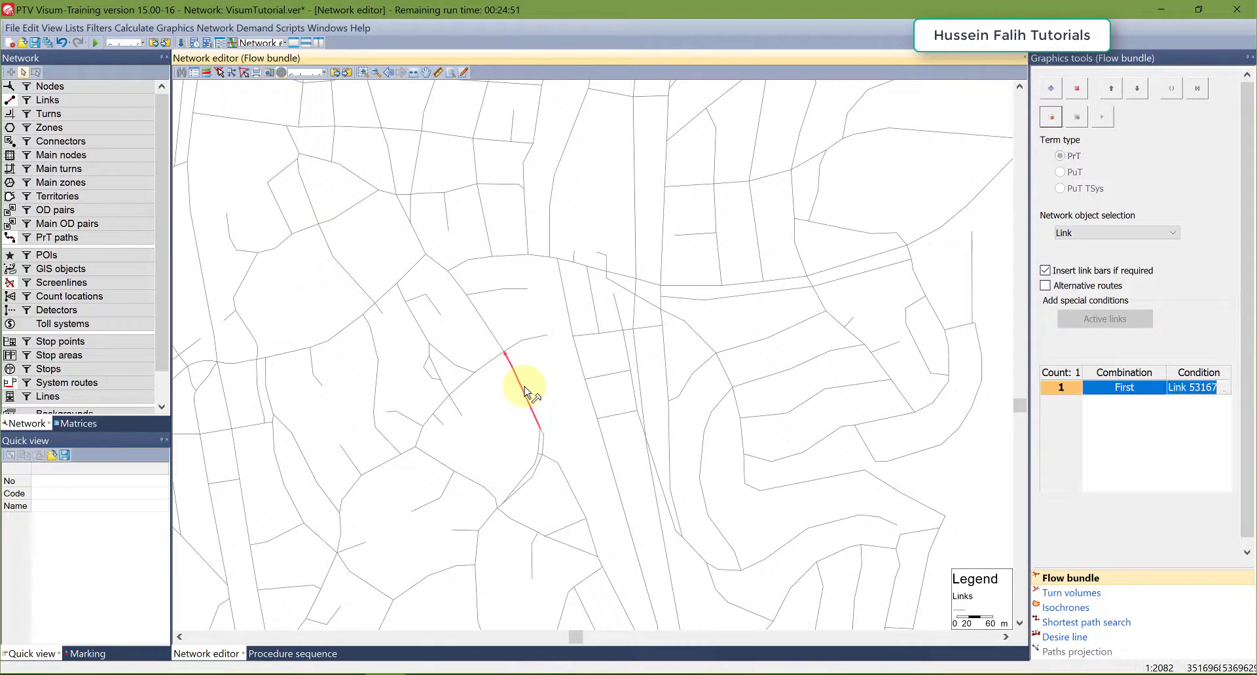
left_click(1052, 90)
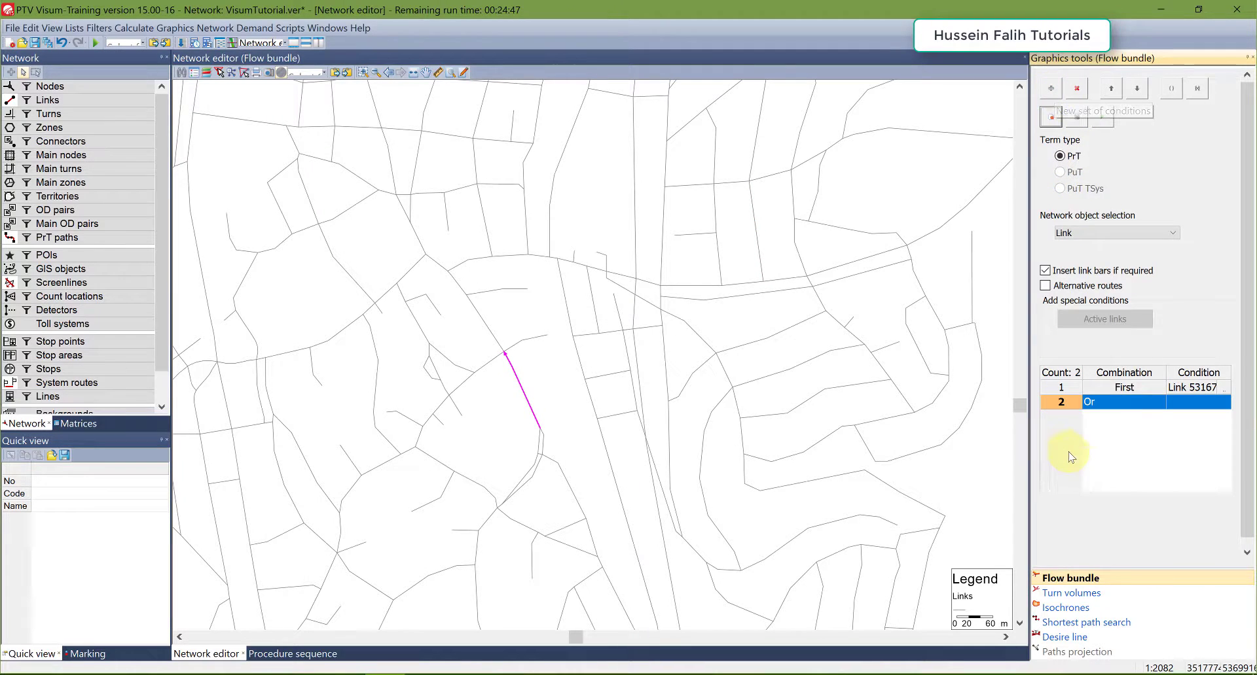
left_click(508, 262)
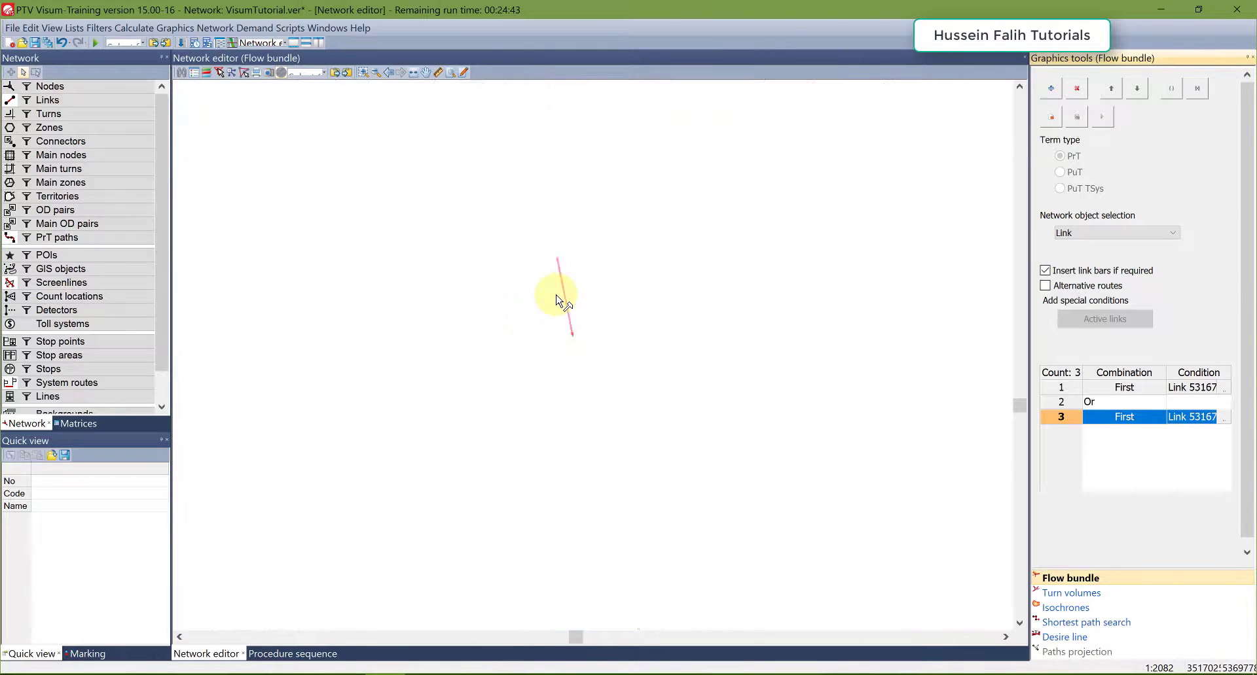
left_click_drag(557, 453, 517, 423)
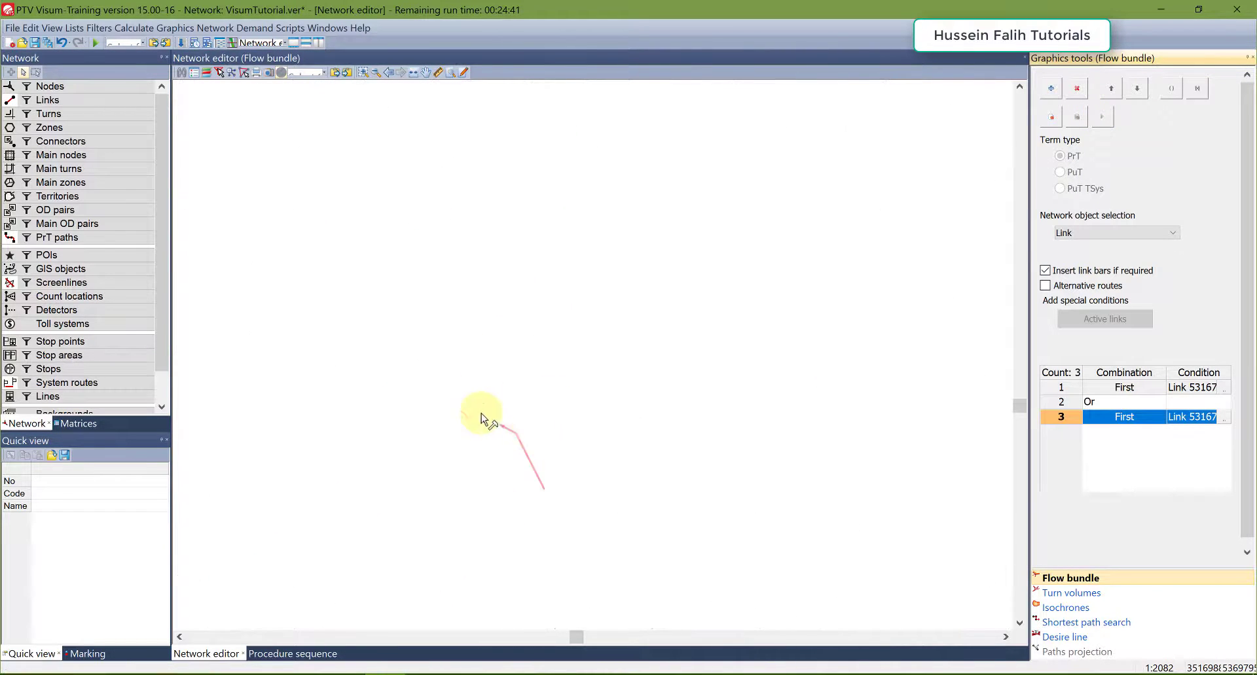
left_click(491, 367)
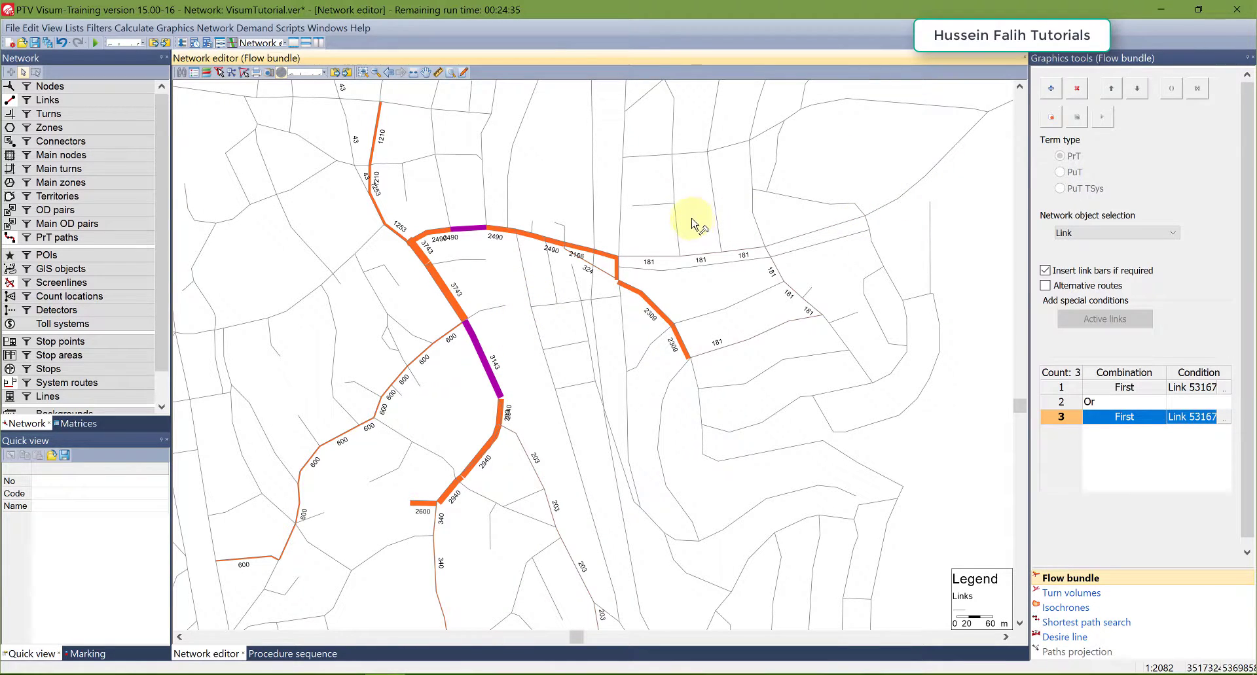
Step: Clear the flow bundle and close the graphics tools window
left_click(1055, 119)
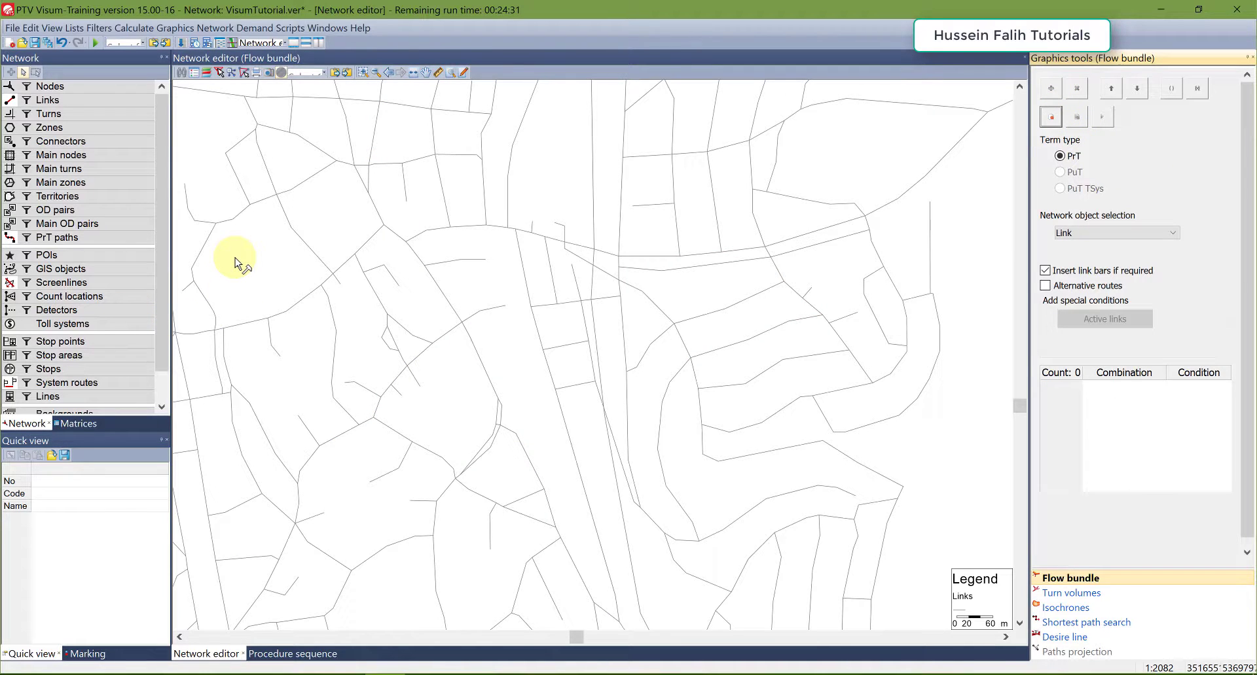
left_click(1251, 59)
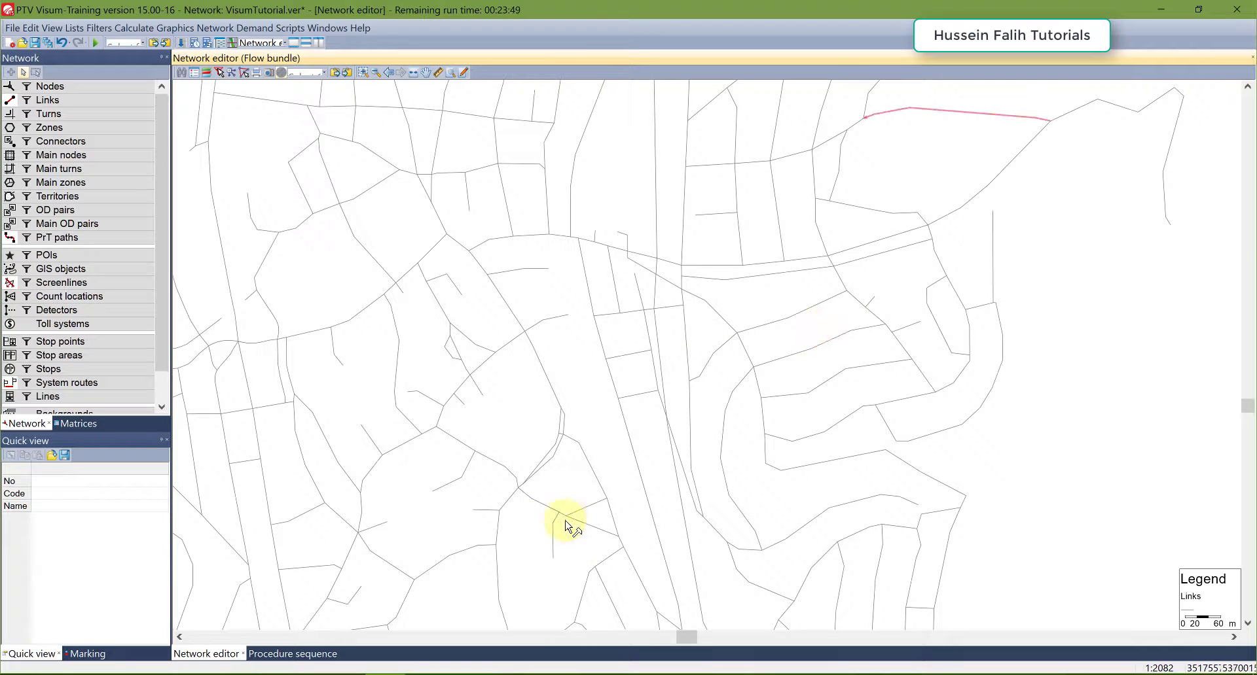
left_click_drag(566, 267, 629, 197)
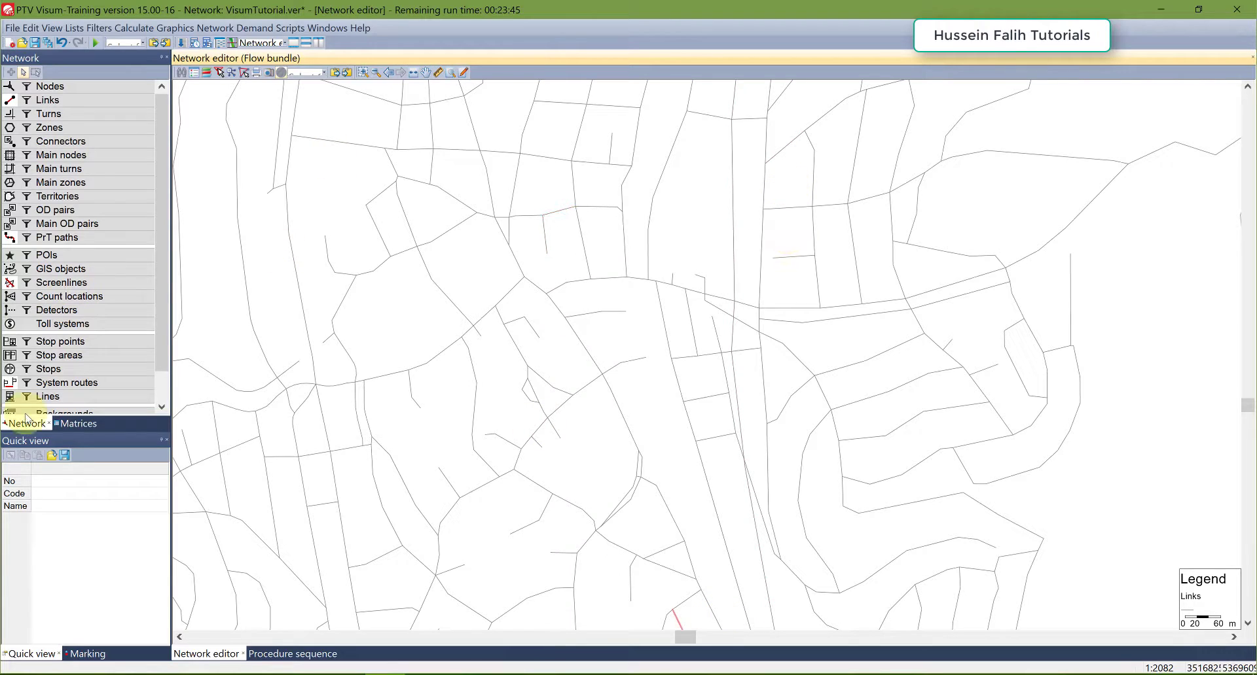
Step: Insert a screenline polyline from east to west across all north-south roads in the northern part of the network
left_click(49, 285)
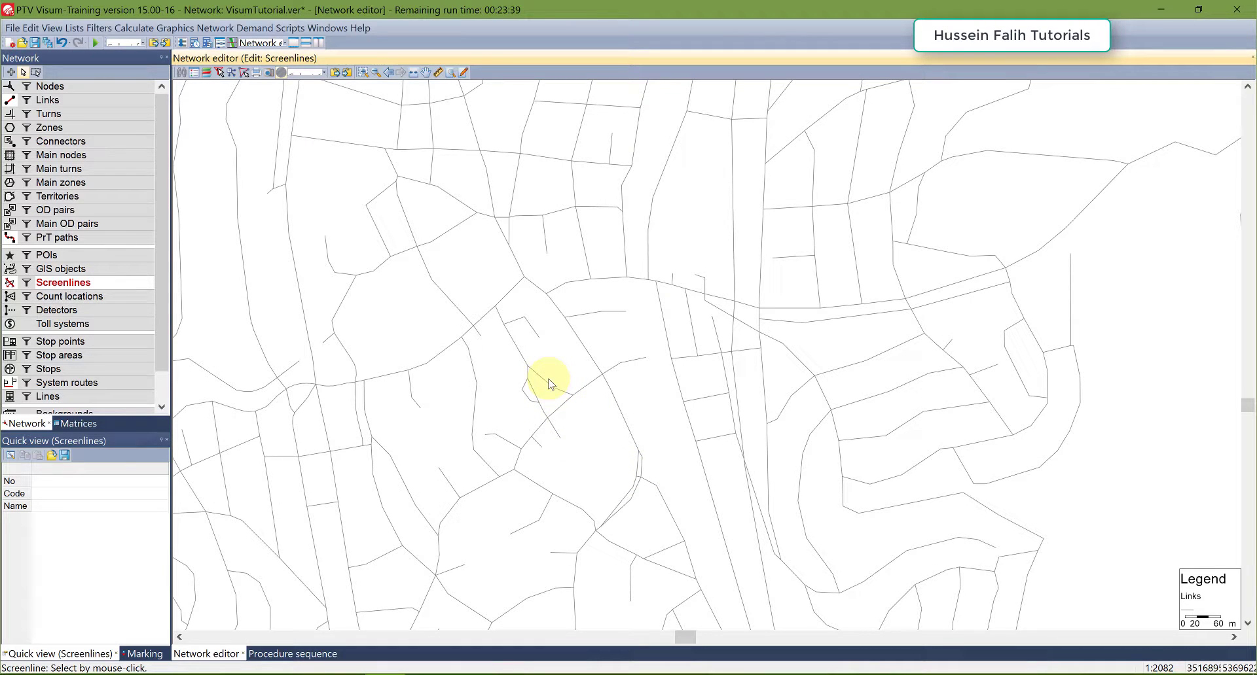
scroll(549, 383, "down", 2)
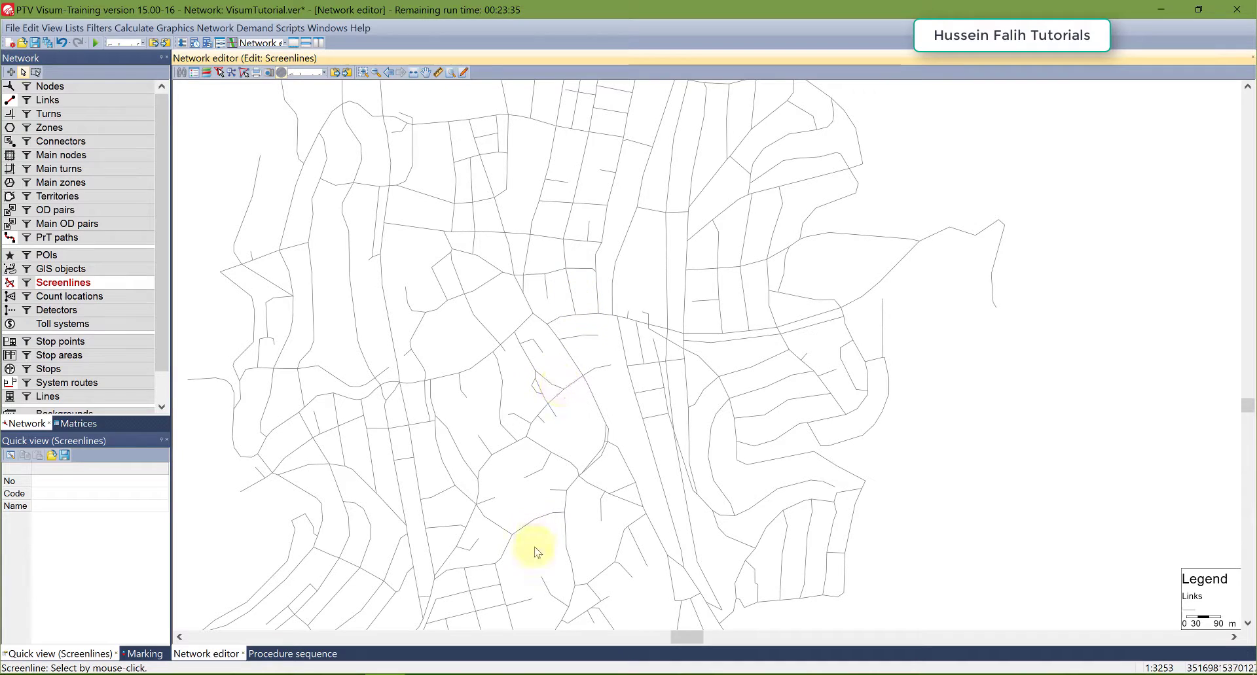
left_click_drag(489, 242, 509, 409)
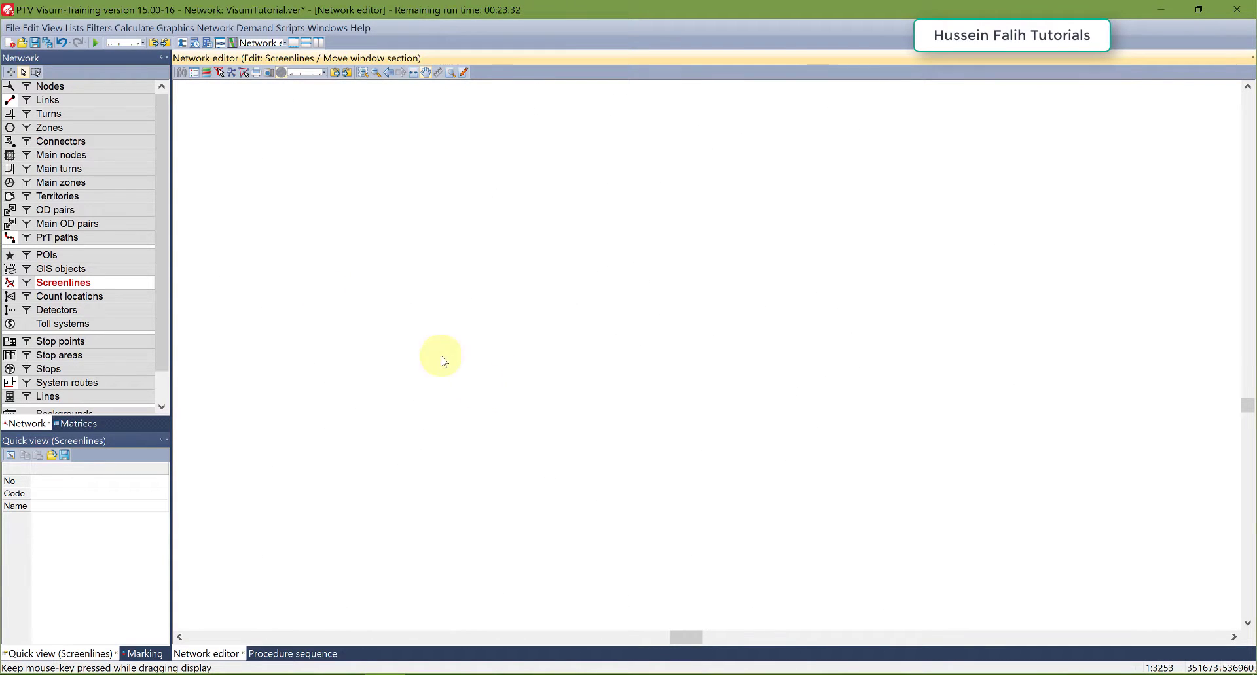
left_click(10, 76)
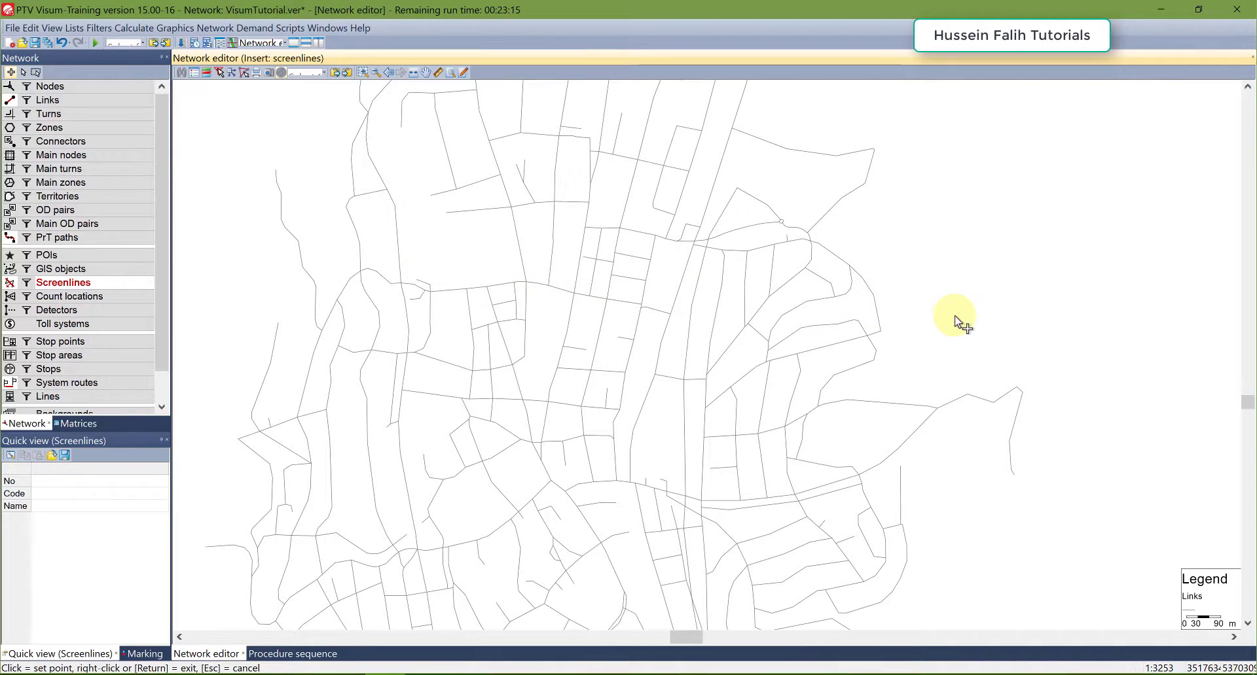
left_click(941, 300)
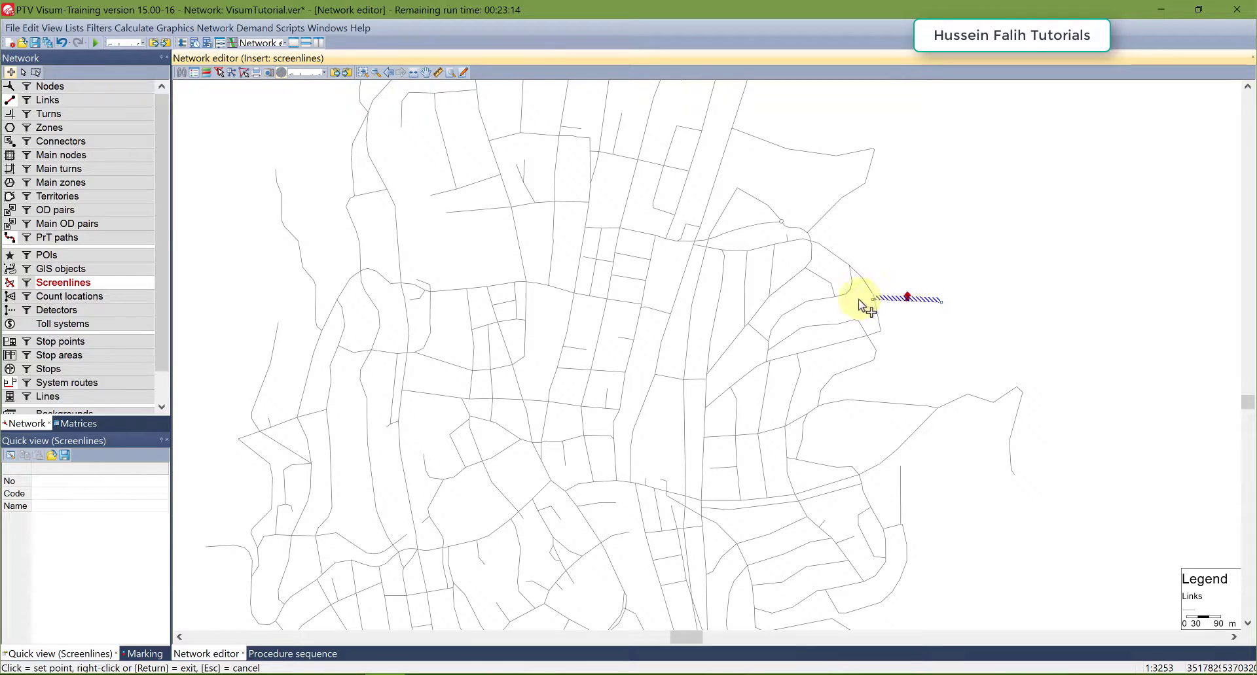
left_click(830, 301)
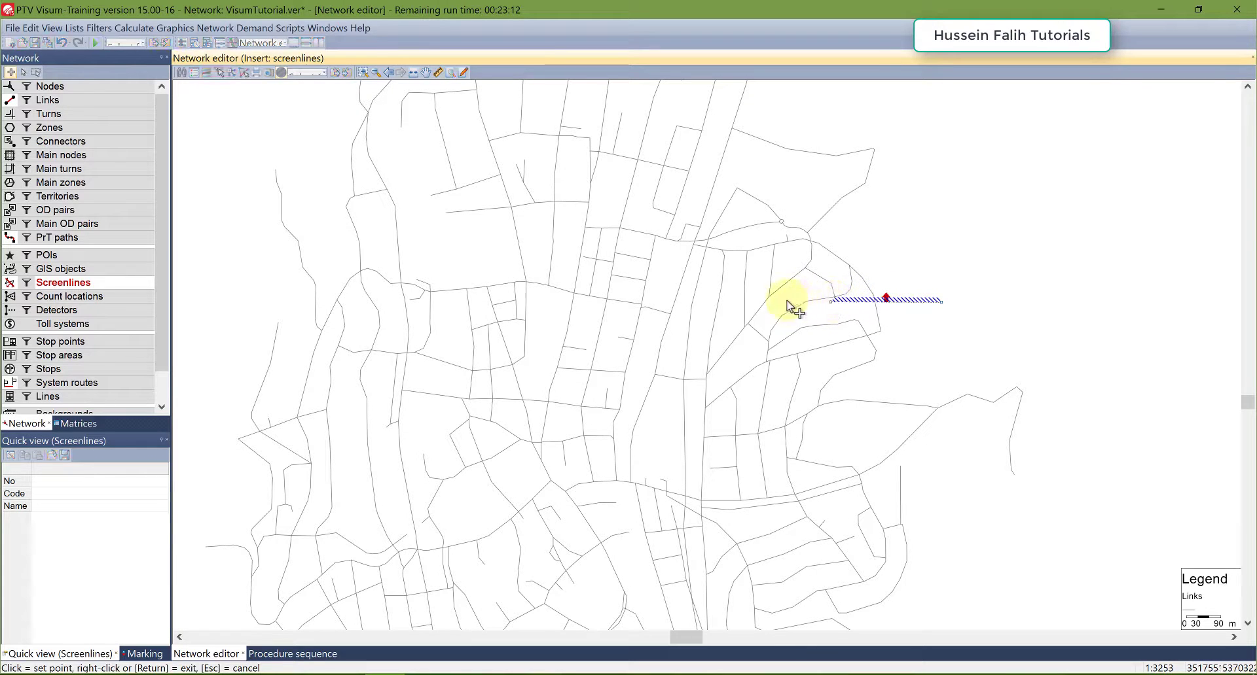
left_click(736, 304)
left_click(657, 293)
left_click(630, 288)
left_click(594, 286)
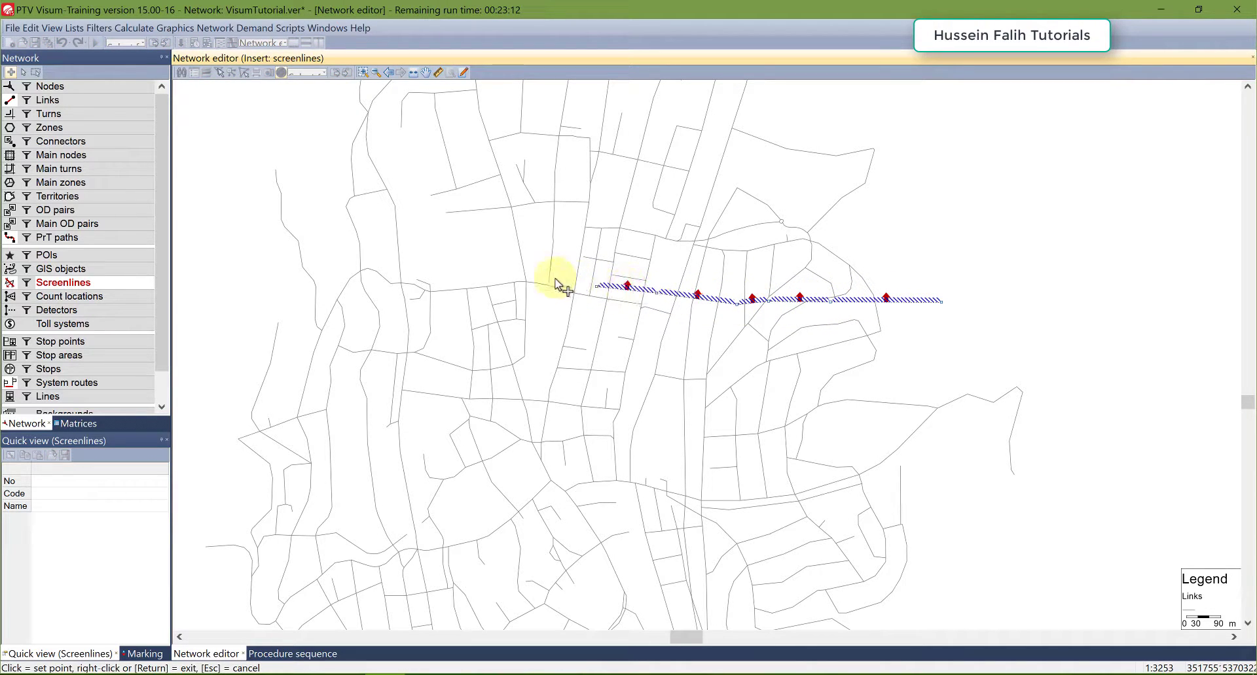
left_click(537, 270)
left_click(460, 260)
left_click(390, 251)
left_click(326, 260)
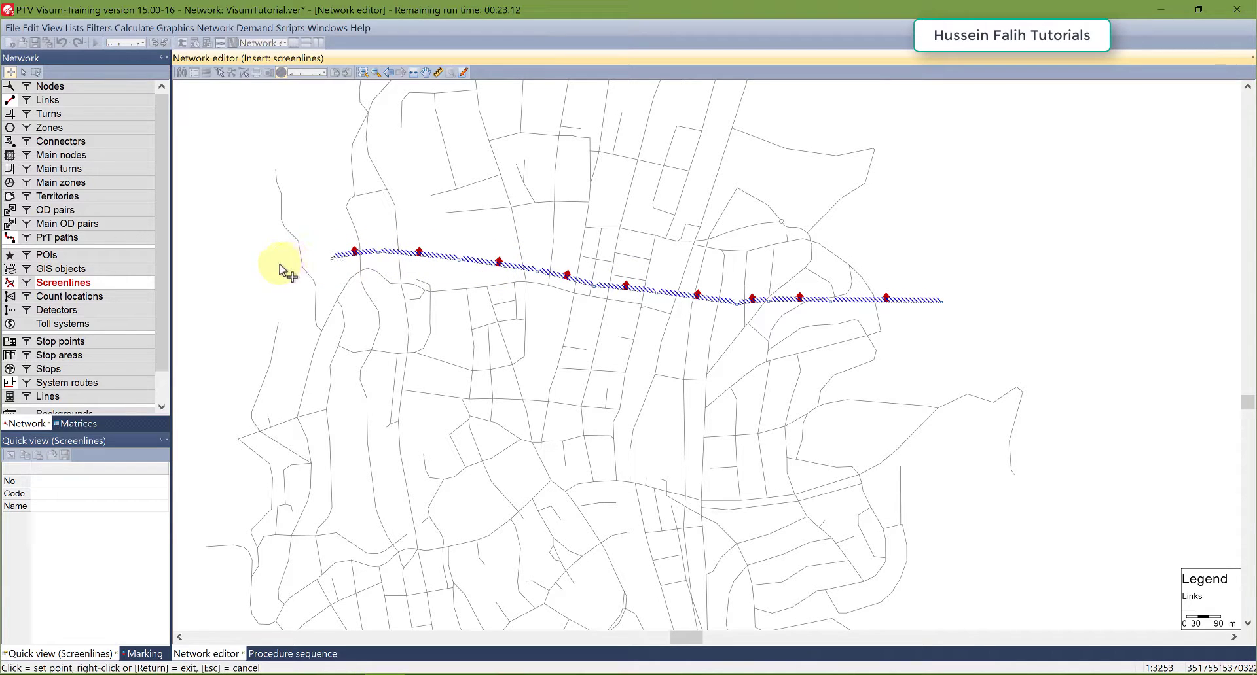
left_click(245, 261)
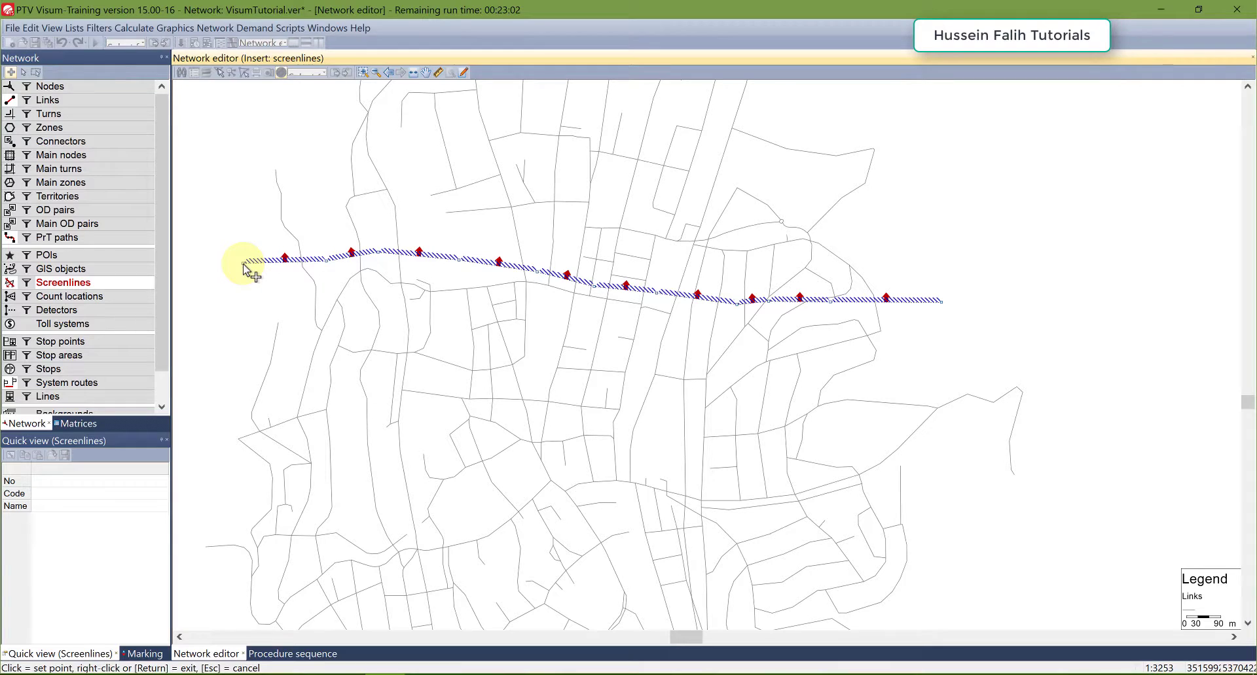
right_click(245, 263)
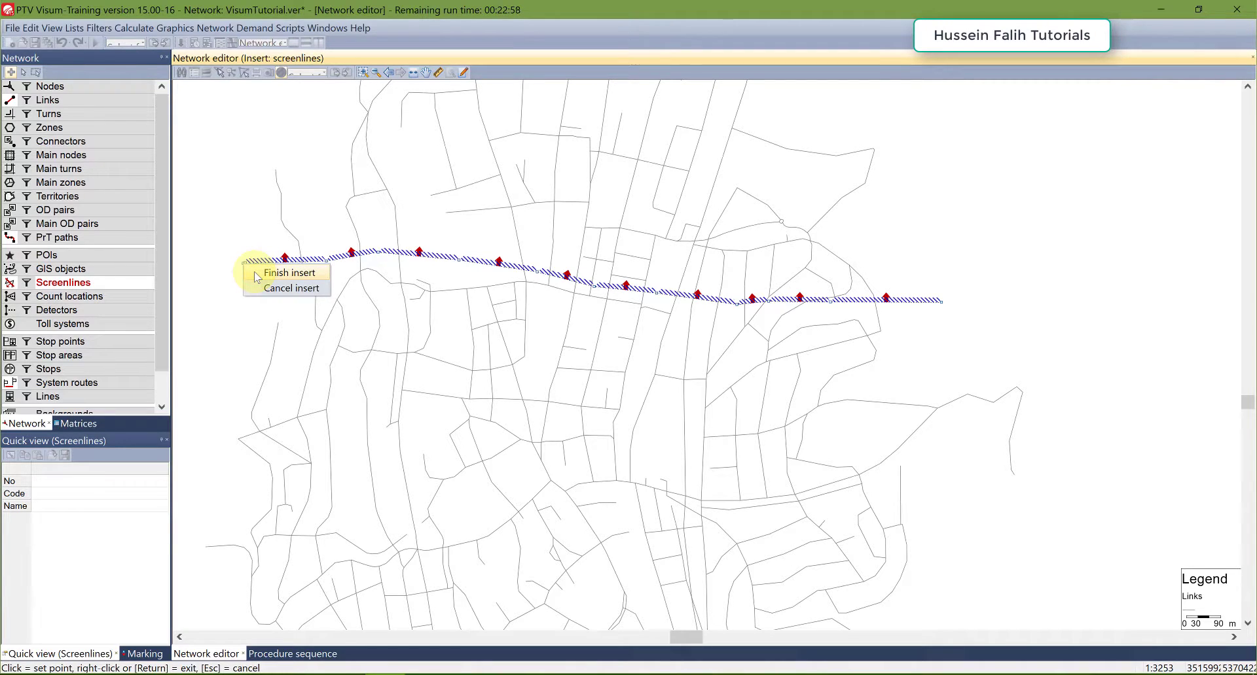
left_click(275, 273)
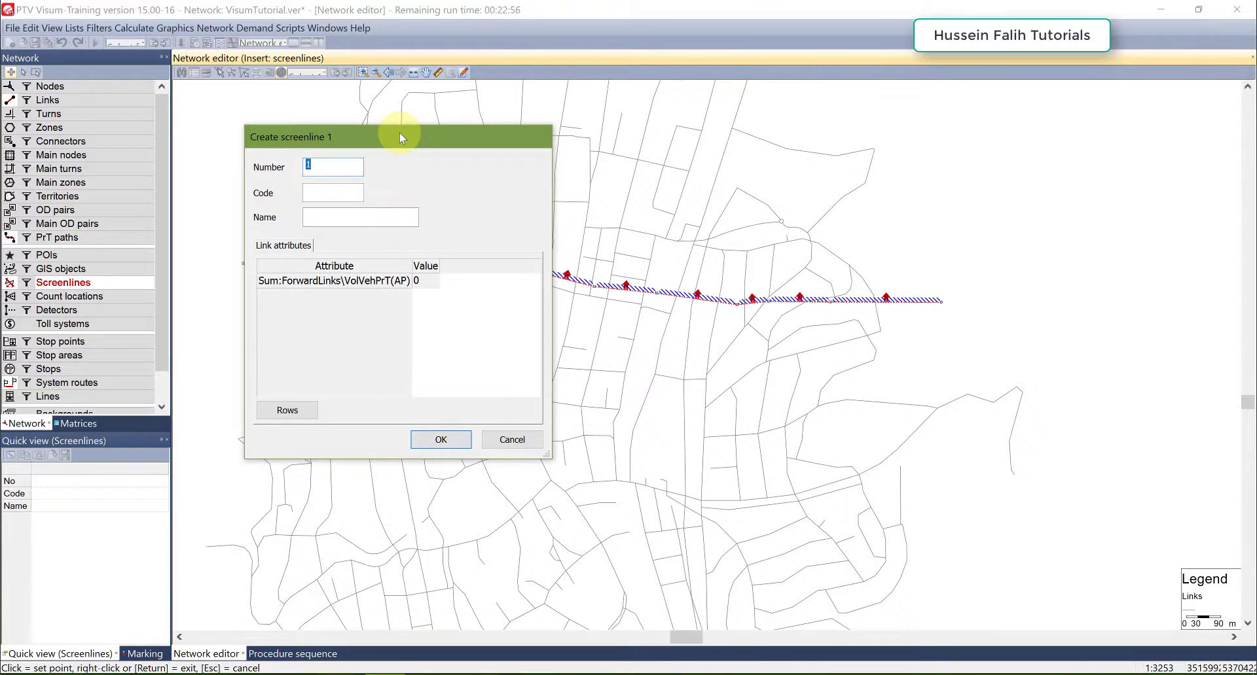
Step: Add Sum of Volume PrT [veh] for the analysis period, for links in screenline orientation, to the new screenline's link attributes
left_click_drag(401, 137, 713, 339)
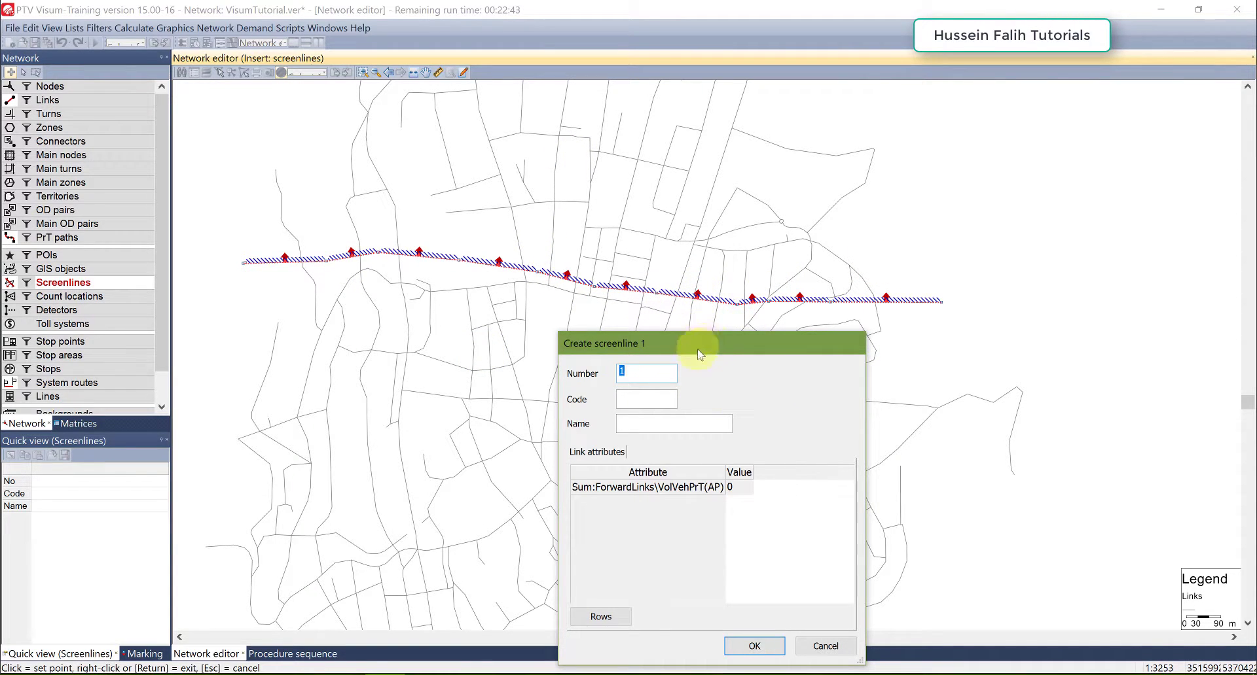
left_click_drag(691, 351, 718, 202)
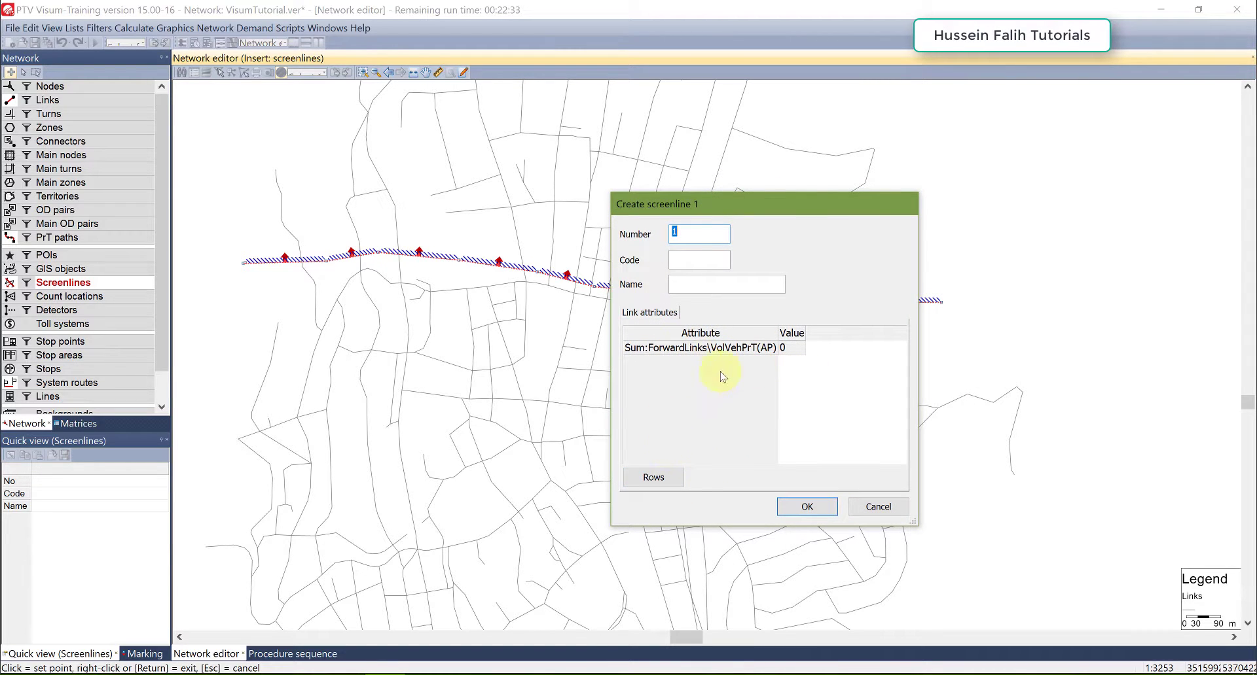
left_click(655, 479)
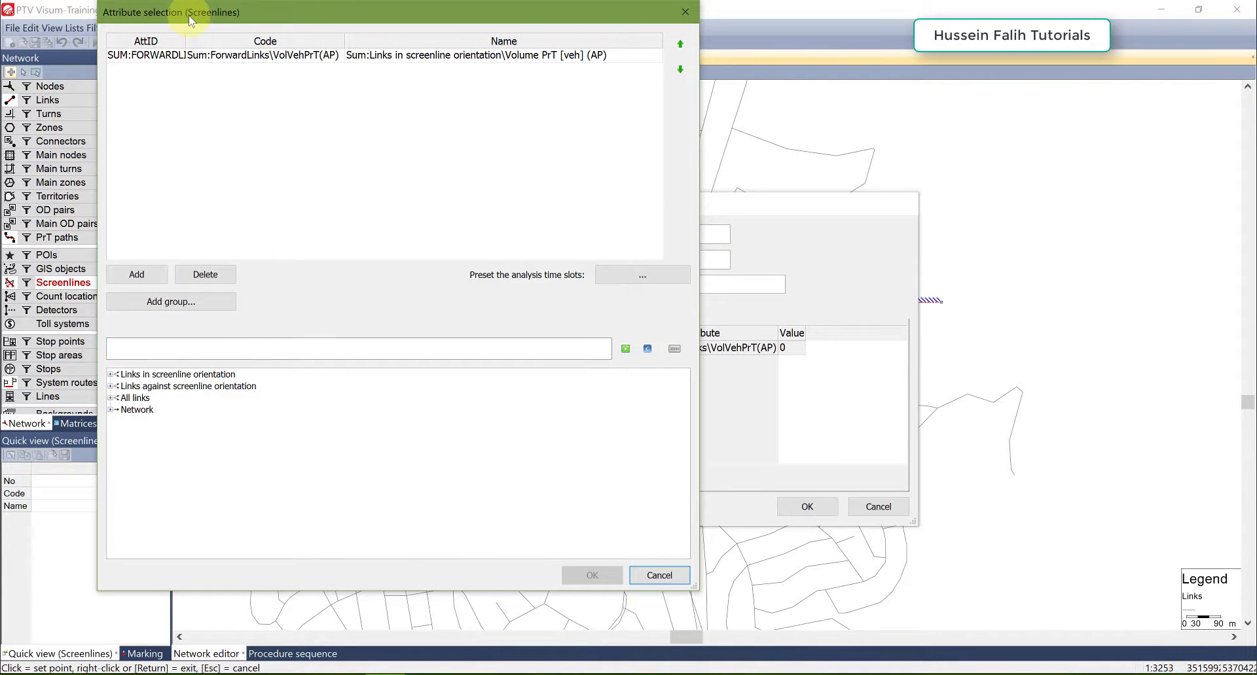
left_click_drag(191, 12, 310, 51)
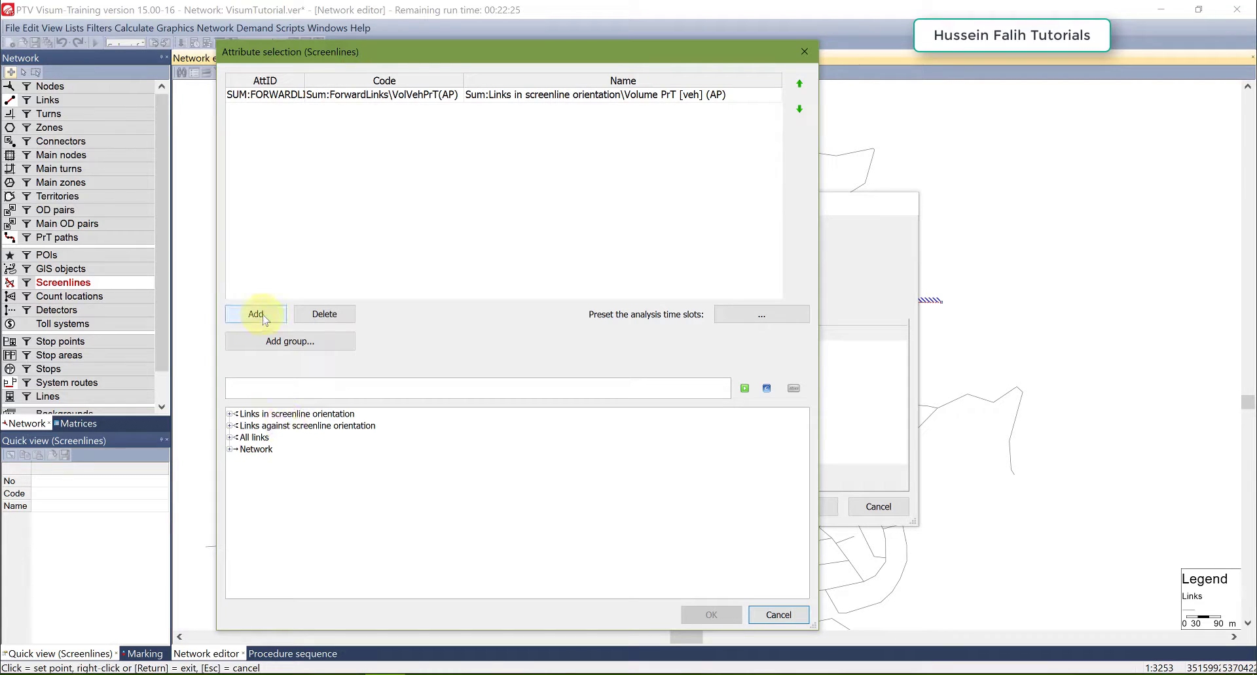
left_click_drag(446, 43, 484, 507)
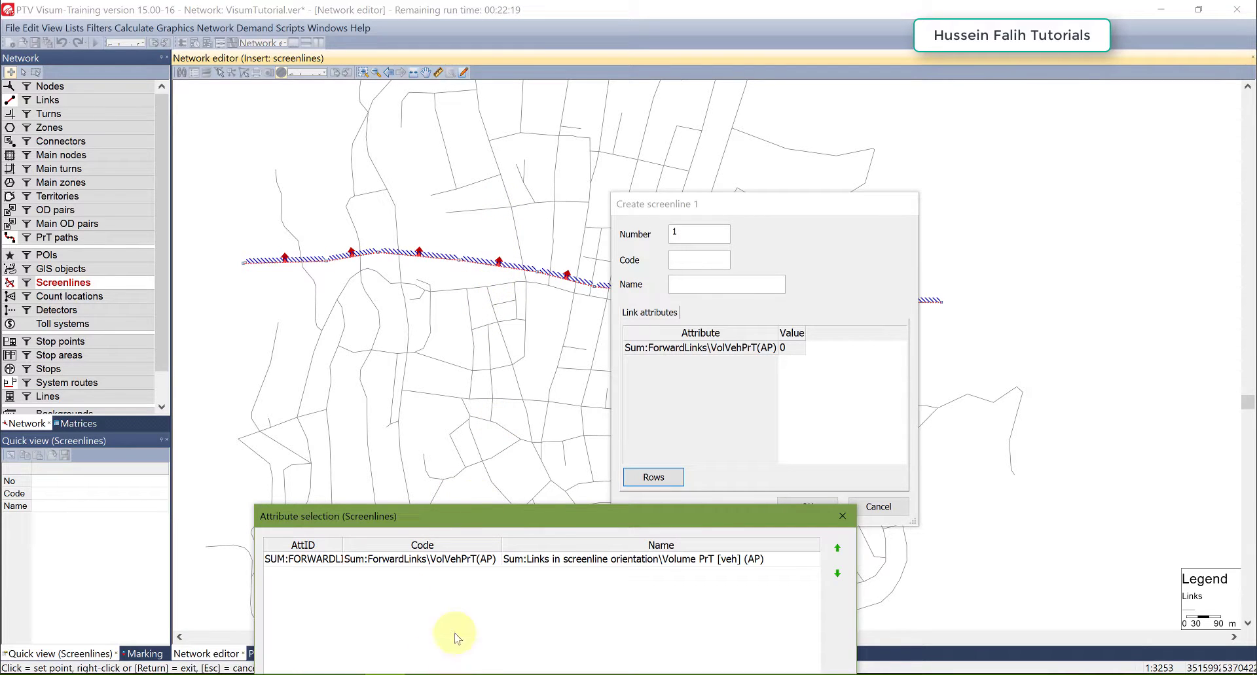
left_click_drag(471, 516, 483, 32)
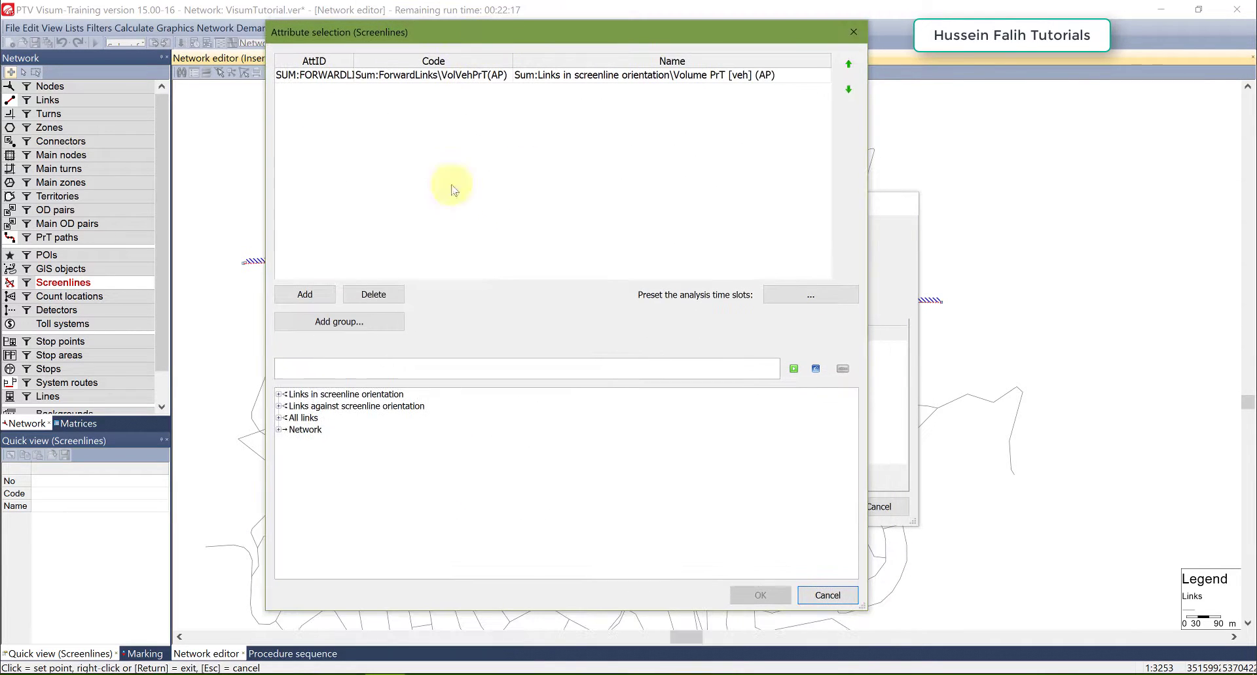
double_click(337, 395)
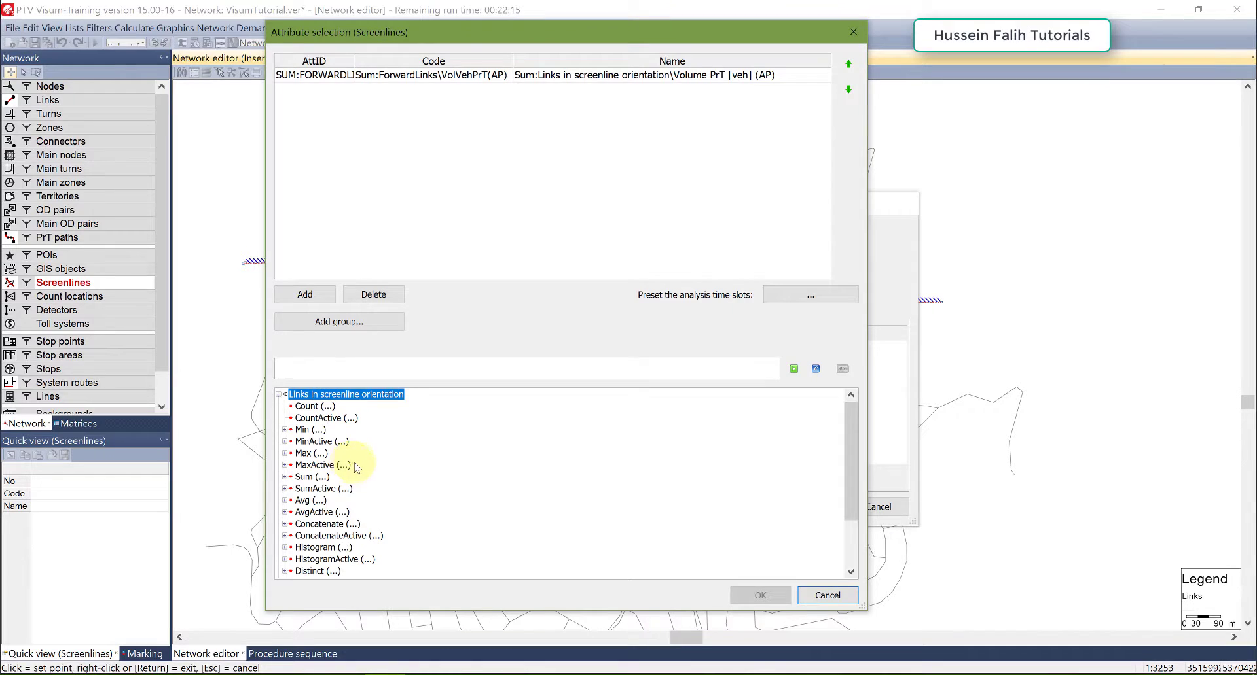
double_click(307, 477)
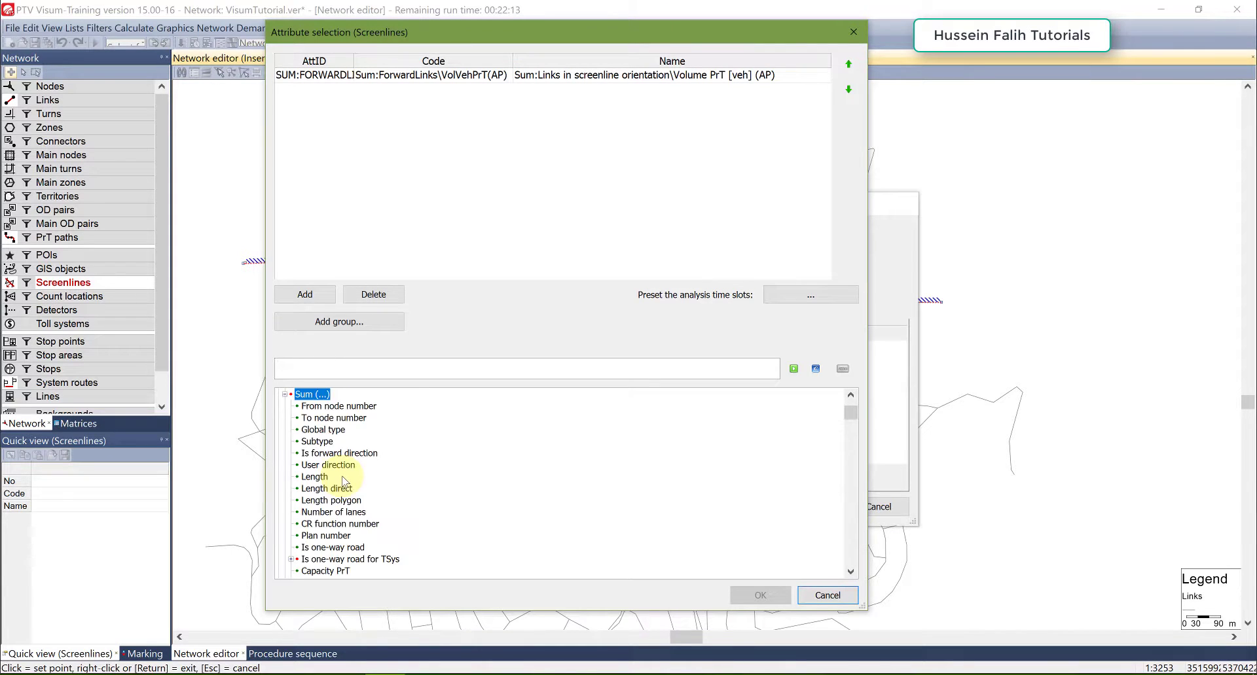
scroll(393, 491, "down", 8)
scroll(418, 497, "down", 10)
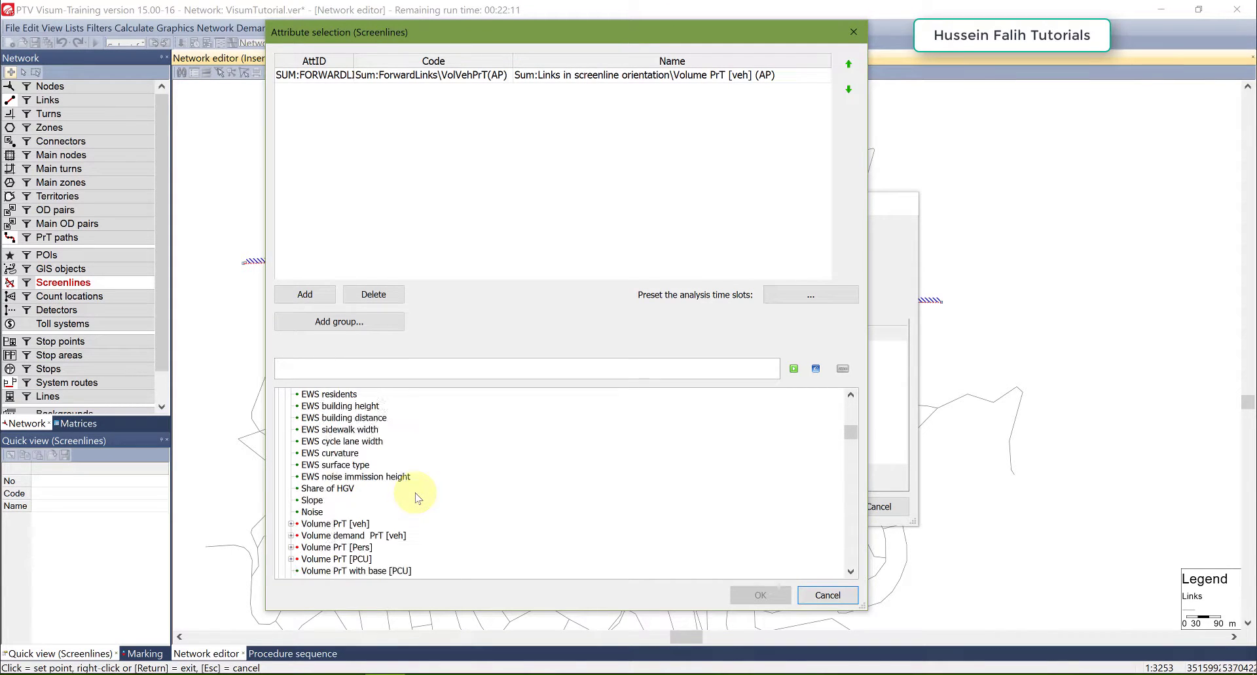
double_click(350, 489)
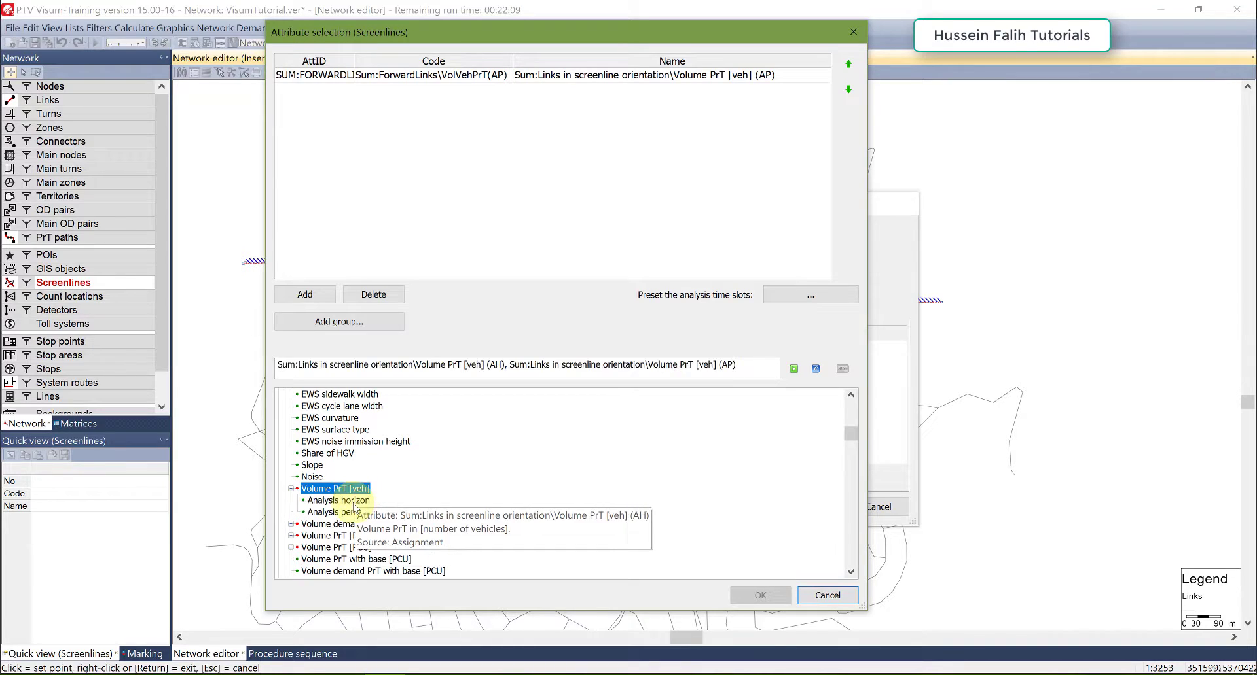
left_click(336, 512)
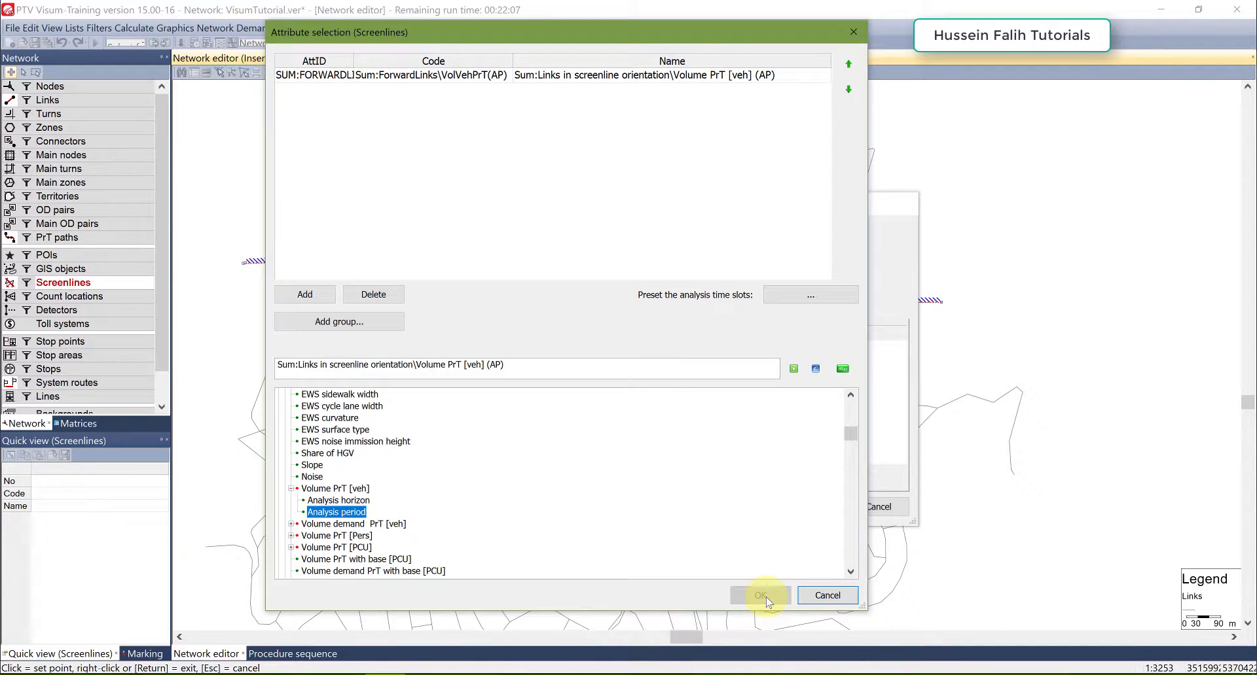
double_click(337, 512)
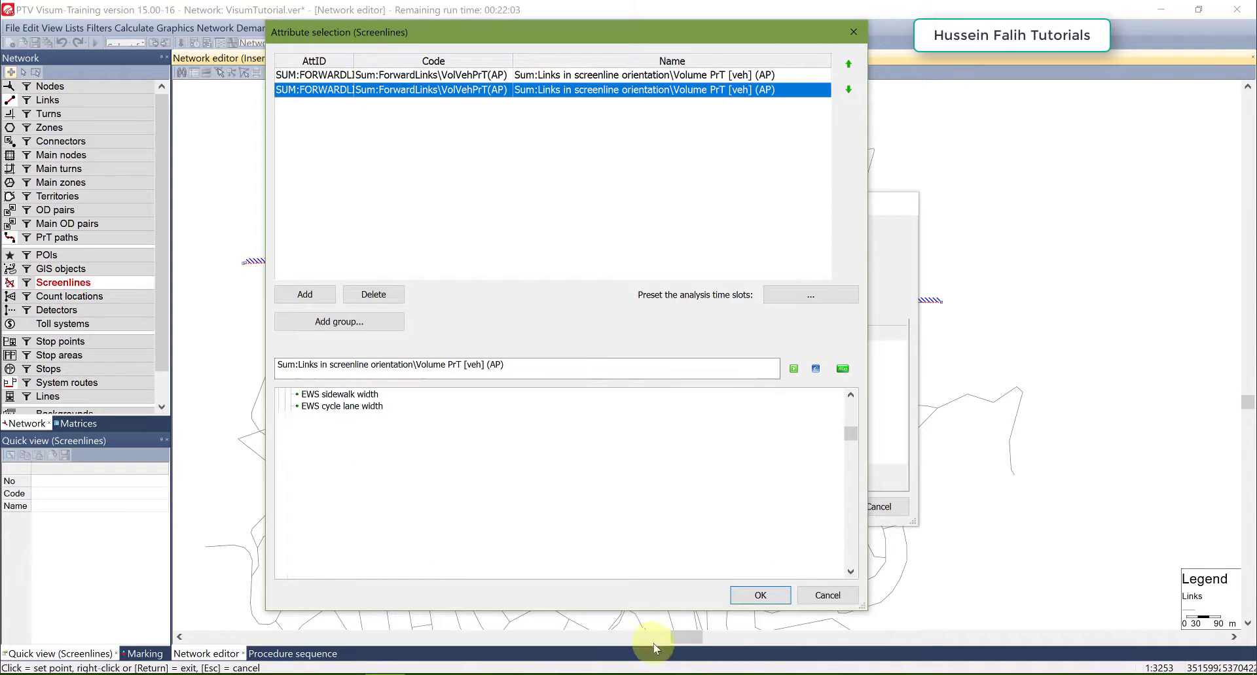
Step: Delete the duplicate volume attribute row and create the screenline with number 1
left_click(331, 76)
left_click(371, 295)
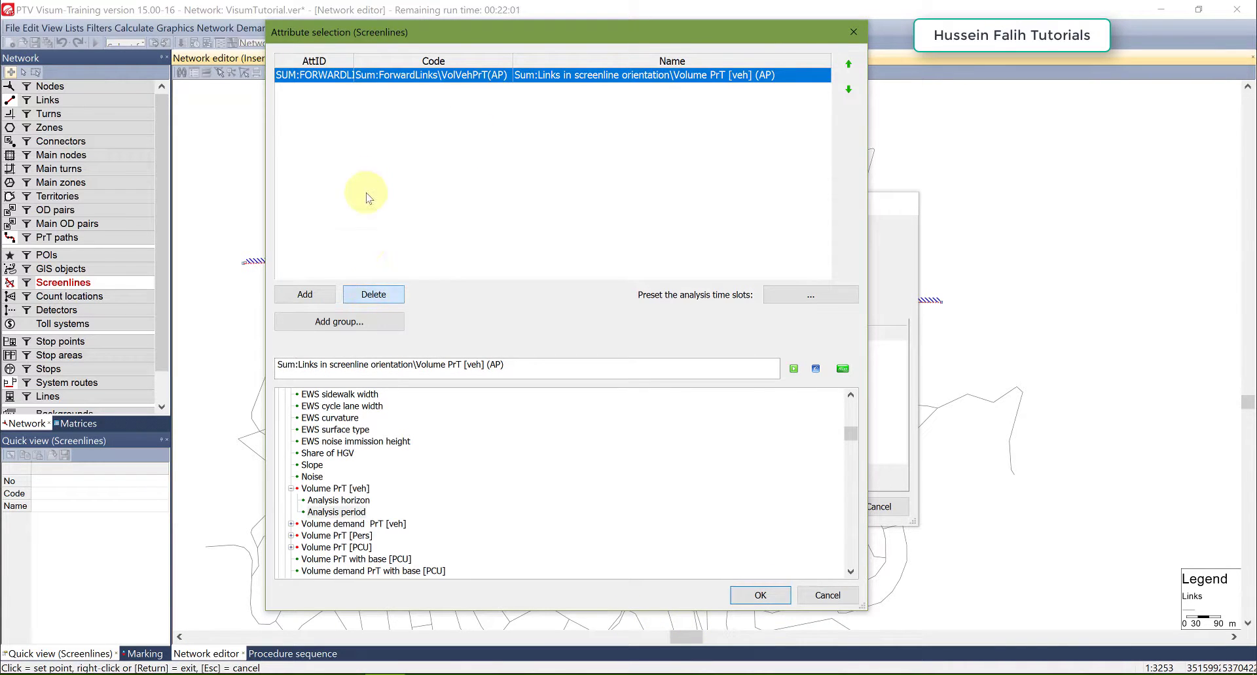
left_click(758, 595)
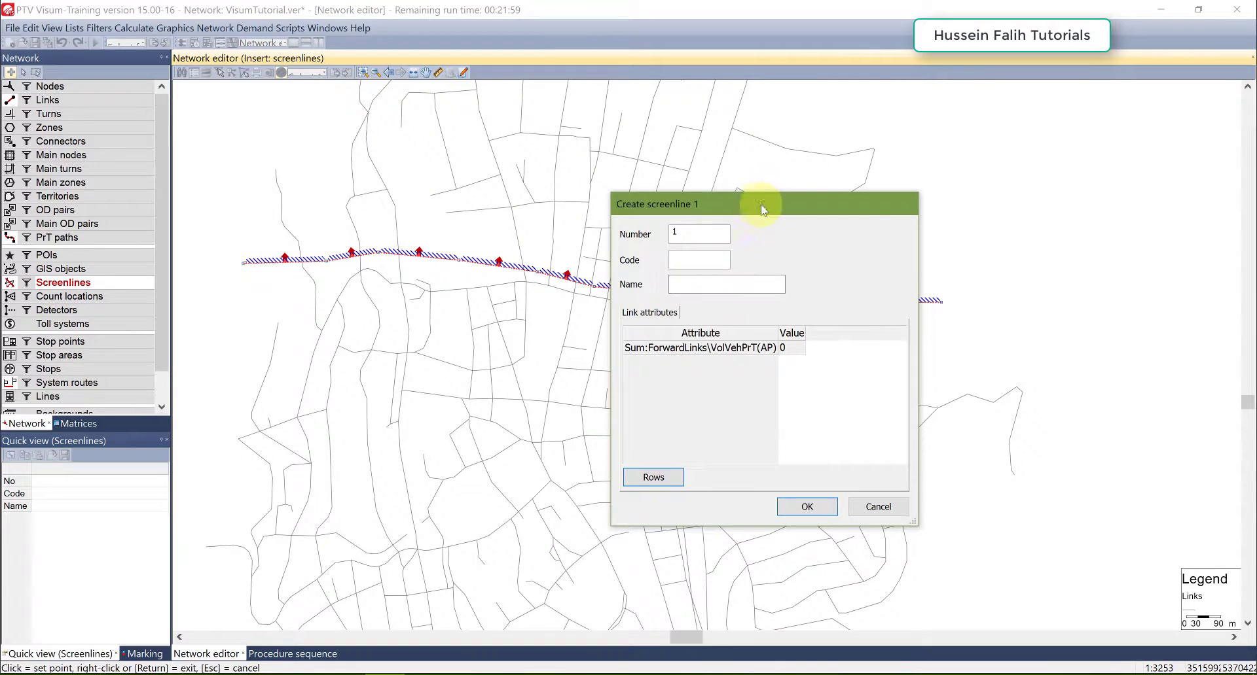
left_click_drag(755, 209, 624, 212)
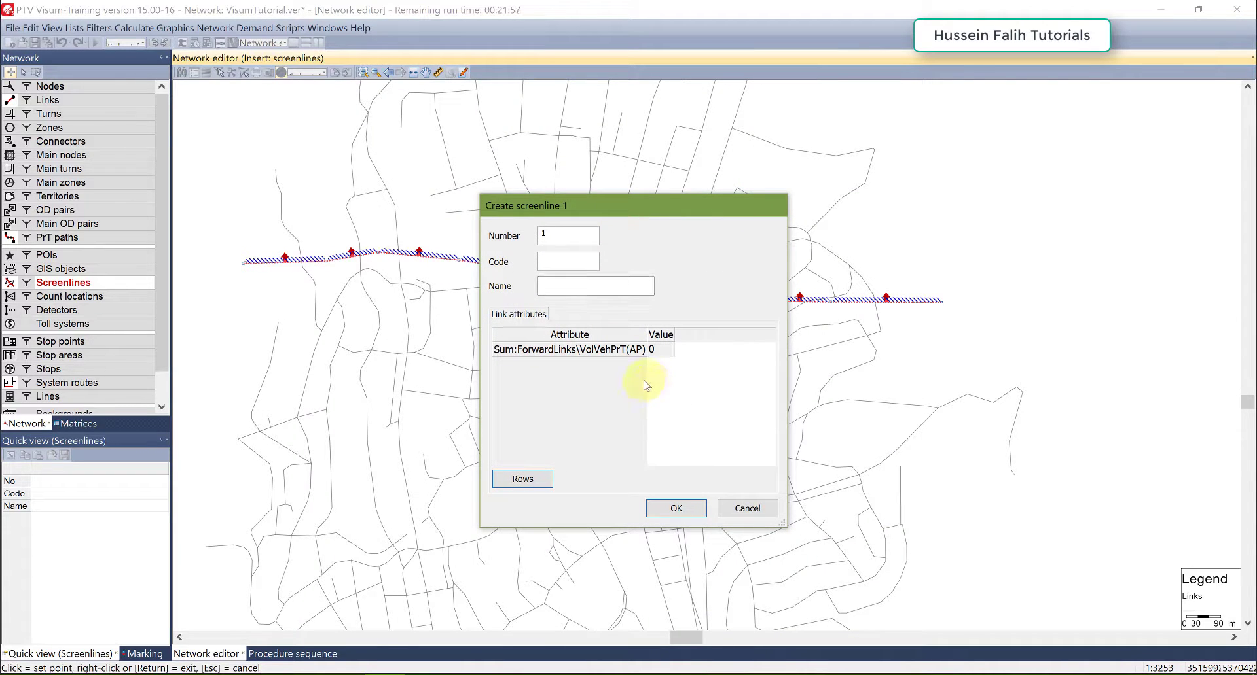
left_click(675, 510)
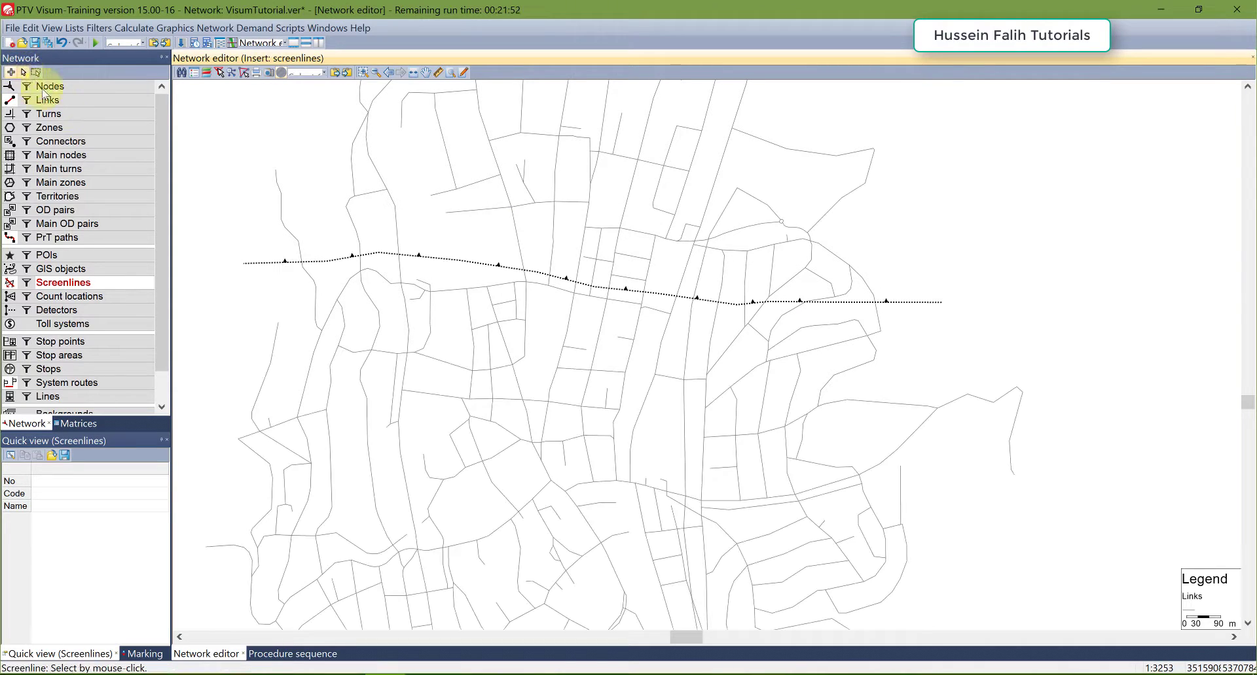
Step: Select the new screenline in the network and open the list of screenlines
left_click(575, 283)
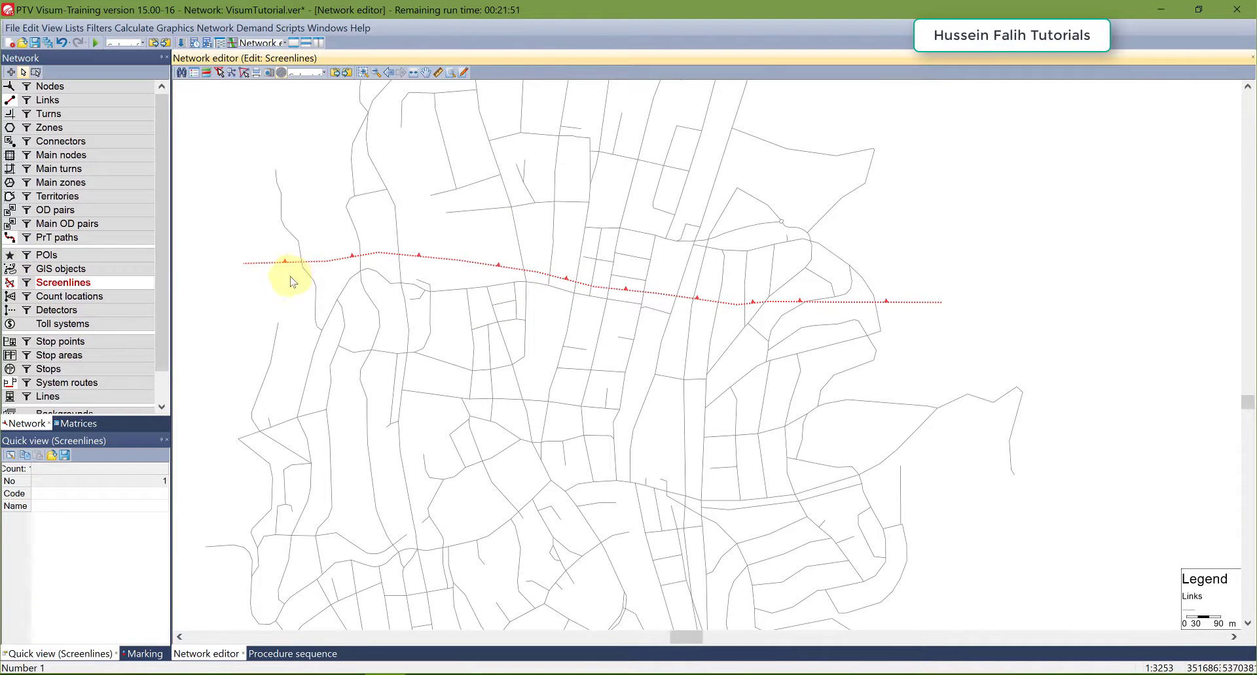
right_click(55, 286)
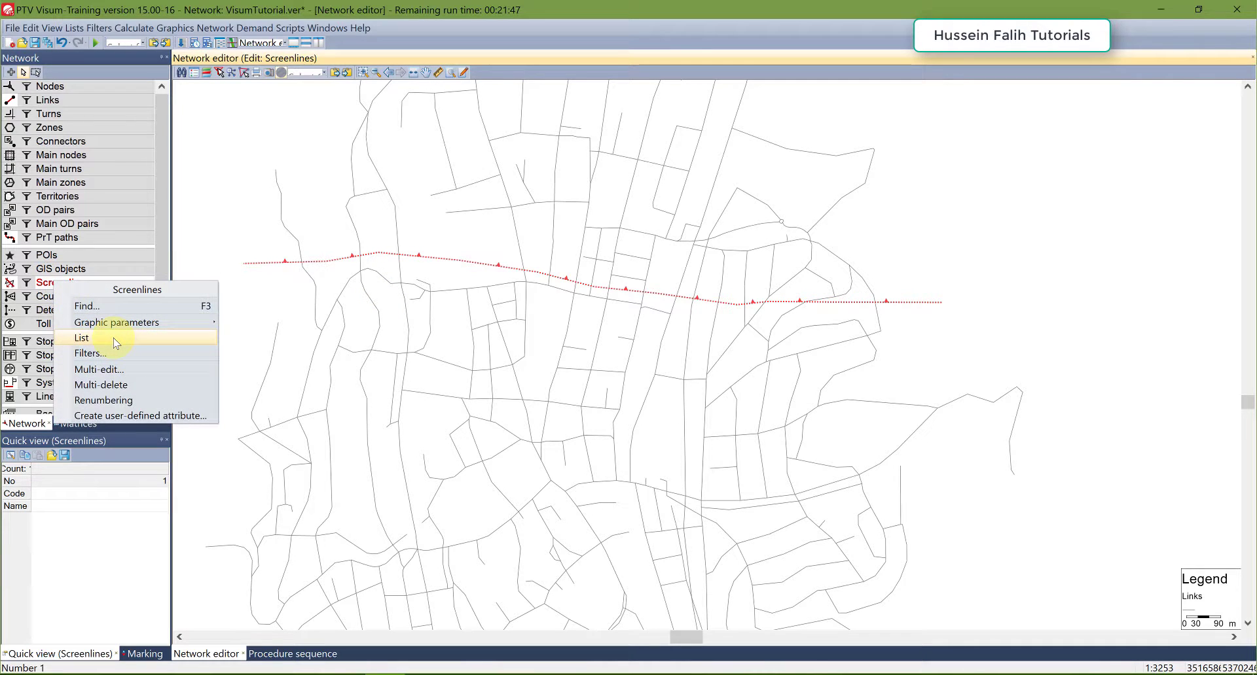
left_click(115, 342)
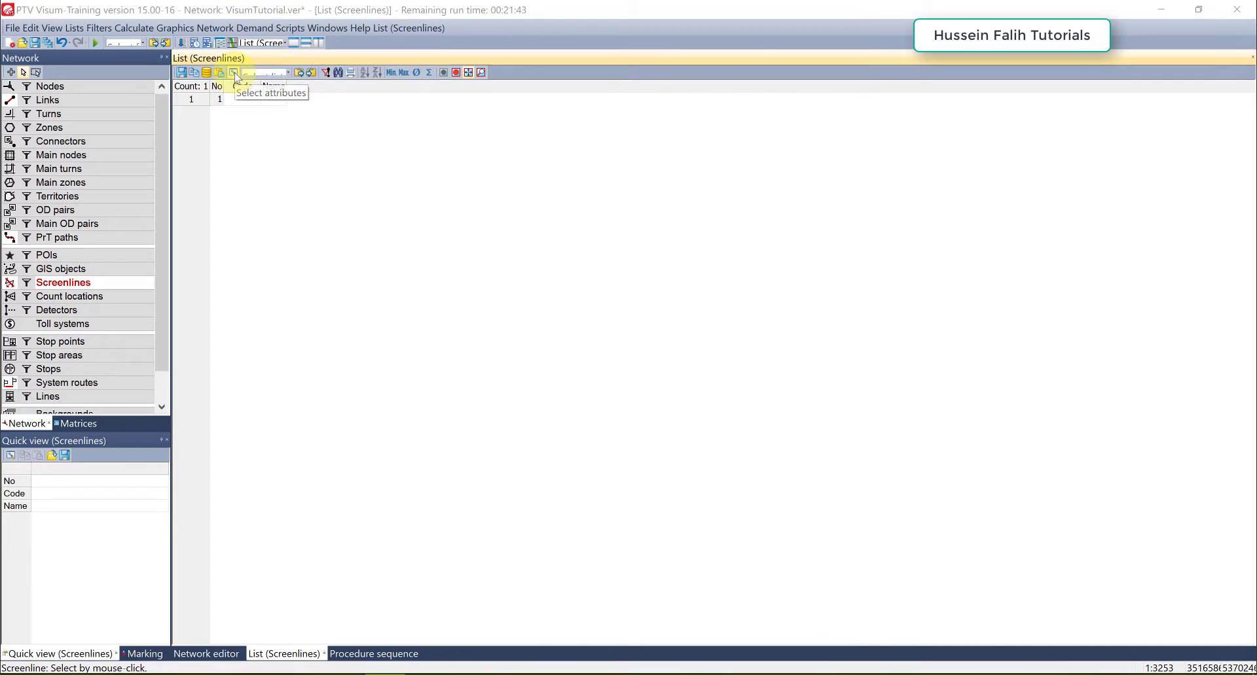
left_click(233, 72)
left_click(383, 445)
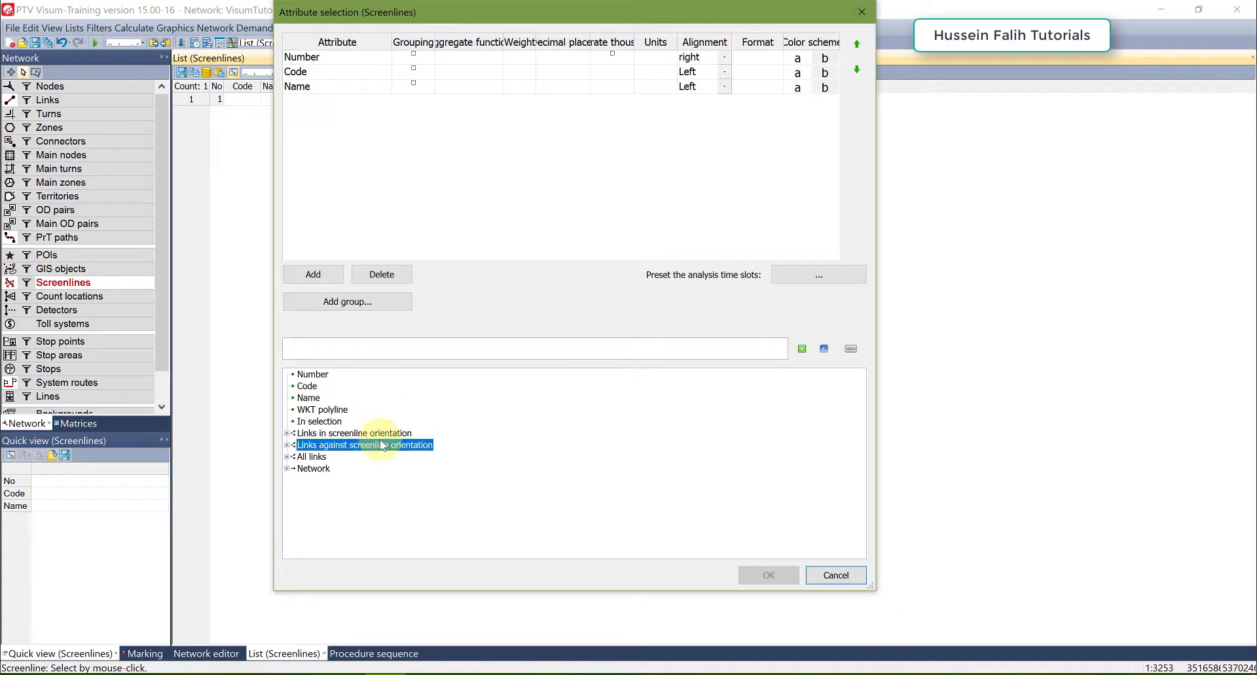
double_click(385, 433)
scroll(341, 484, "down", 2)
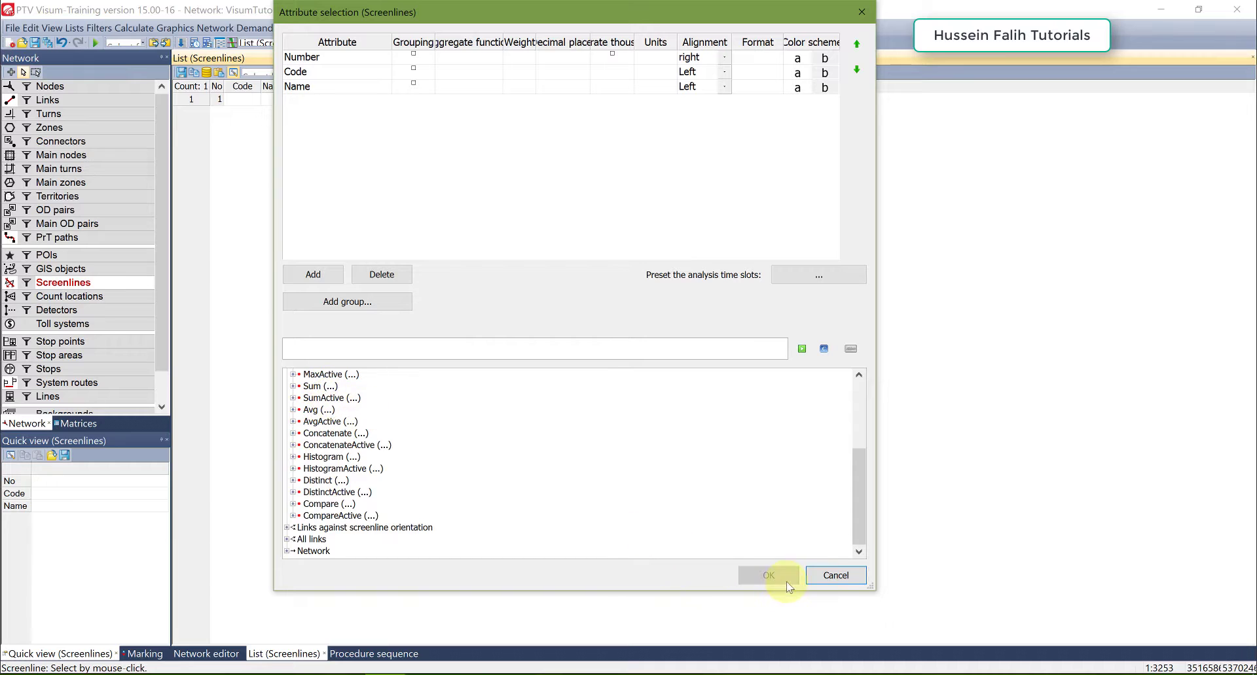
left_click(836, 576)
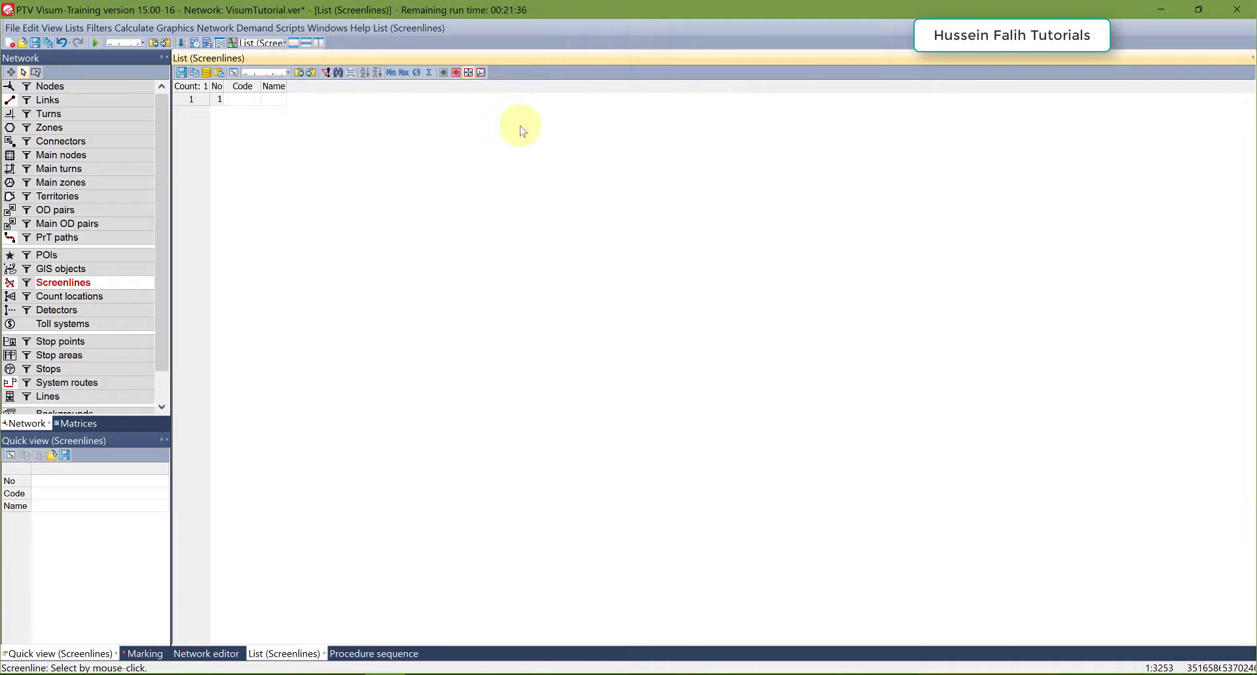
Step: Return to the network editor, select the screenline across the northern part of the network and delete it
left_click(299, 43)
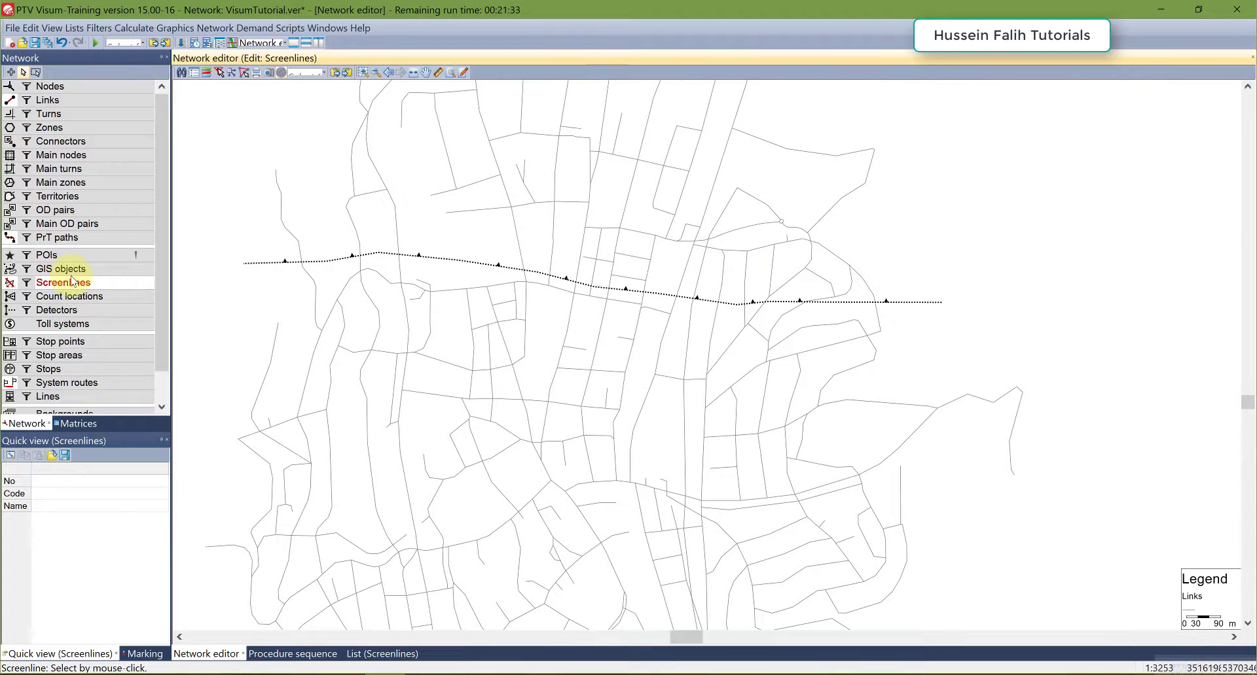
left_click(622, 296)
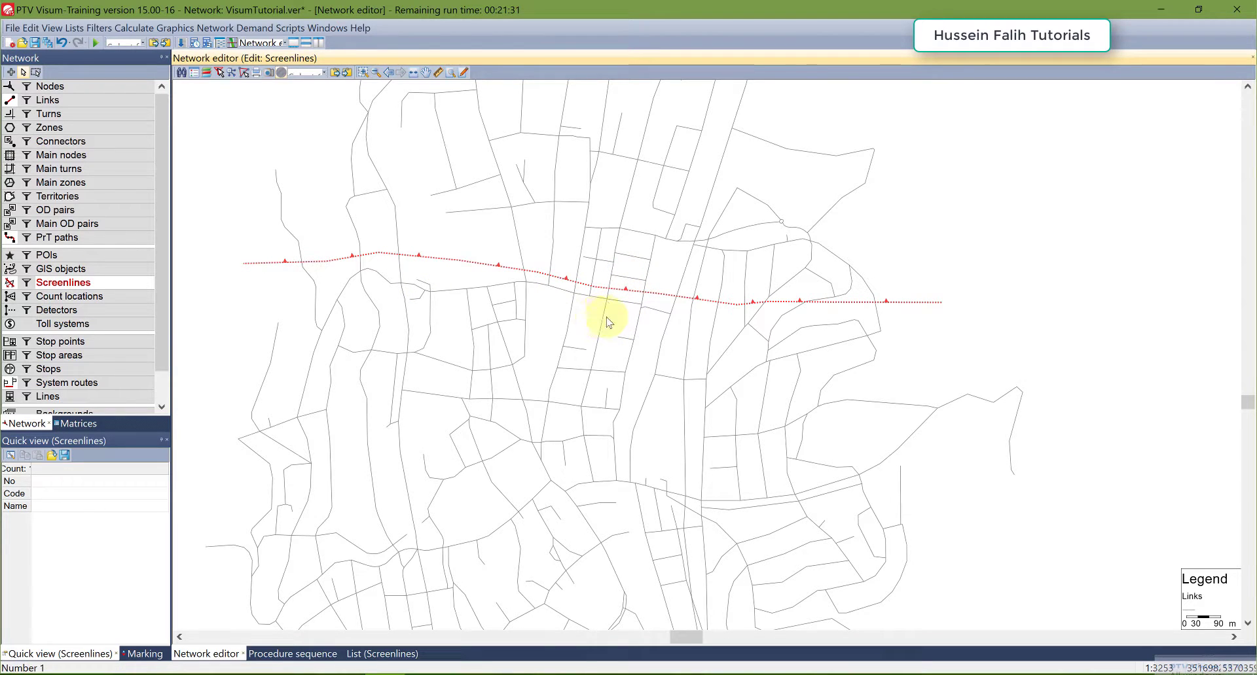
key("Delete")
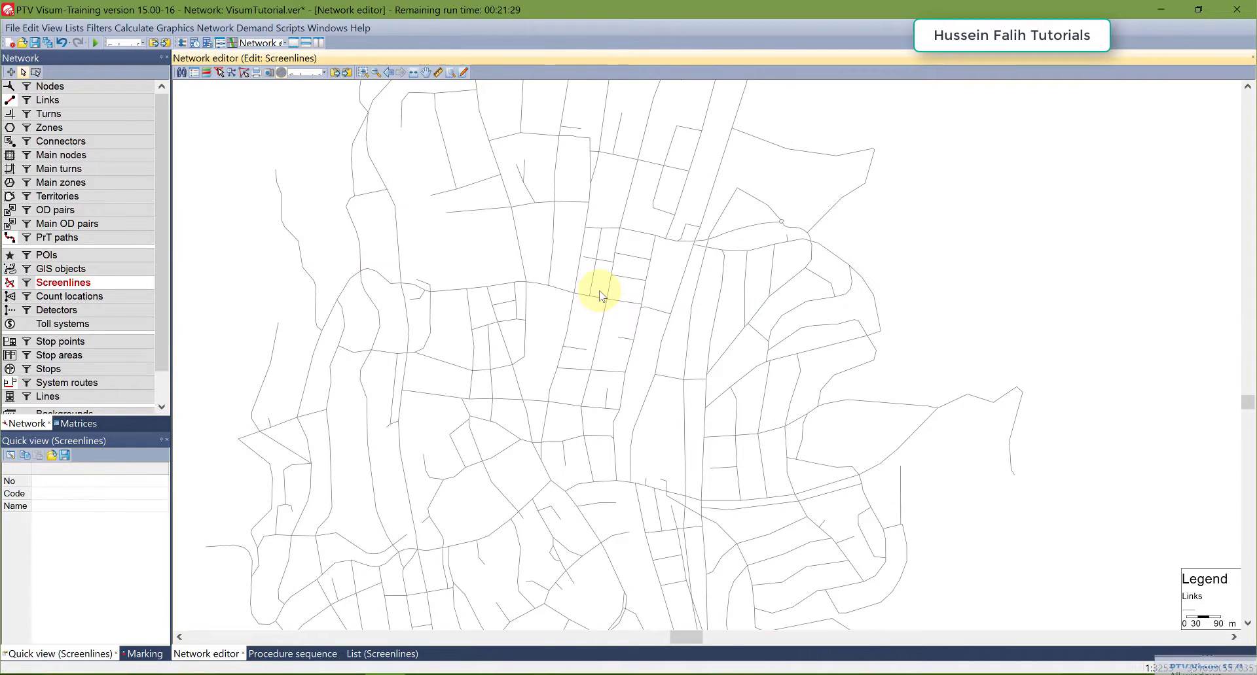
Step: Set the link bars to draw Volume PrT [veh] (AP) instead of Volume flow bundle (PrT), and apply the graphic parameters to the network
left_click_drag(614, 224, 603, 179)
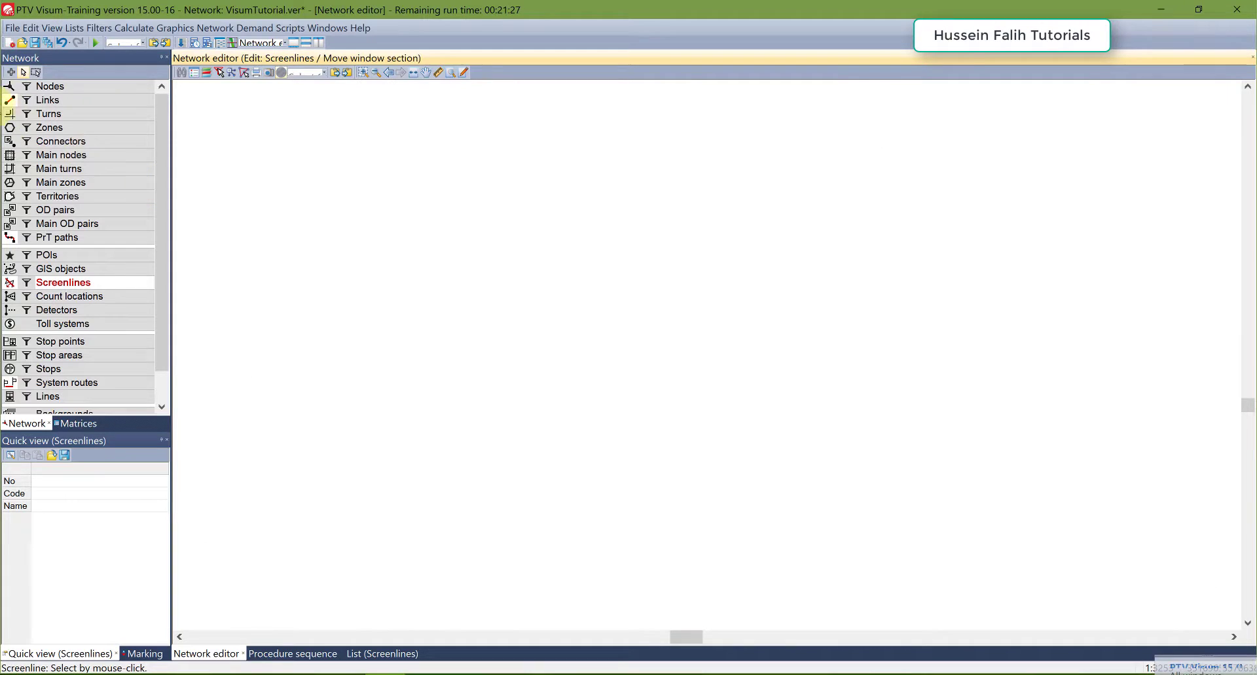
left_click(11, 102)
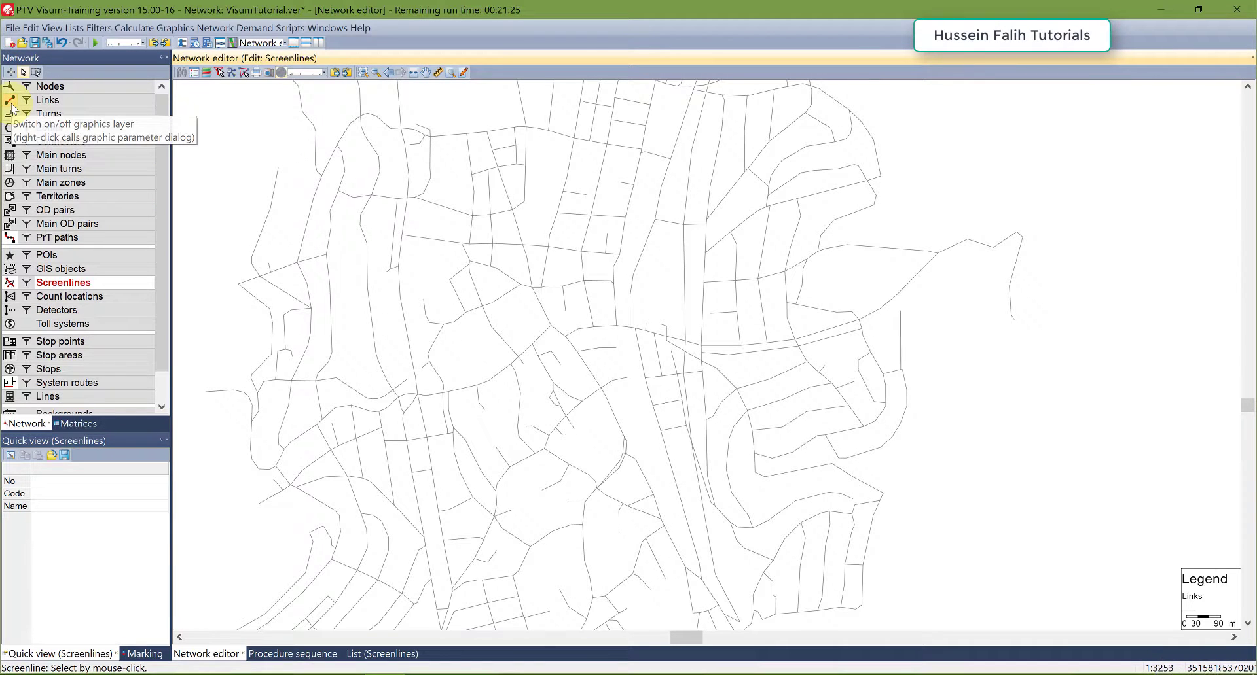
right_click(11, 101)
scroll(463, 382, "down", 3)
scroll(341, 294, "up", 1)
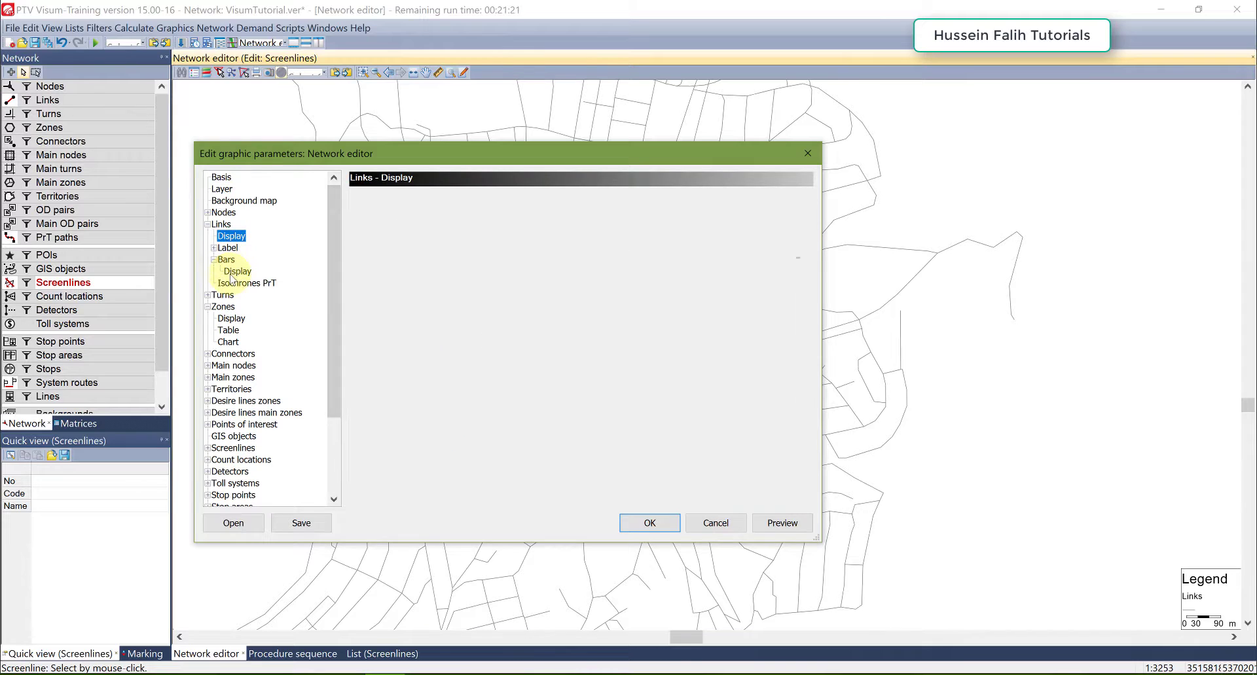
left_click(233, 272)
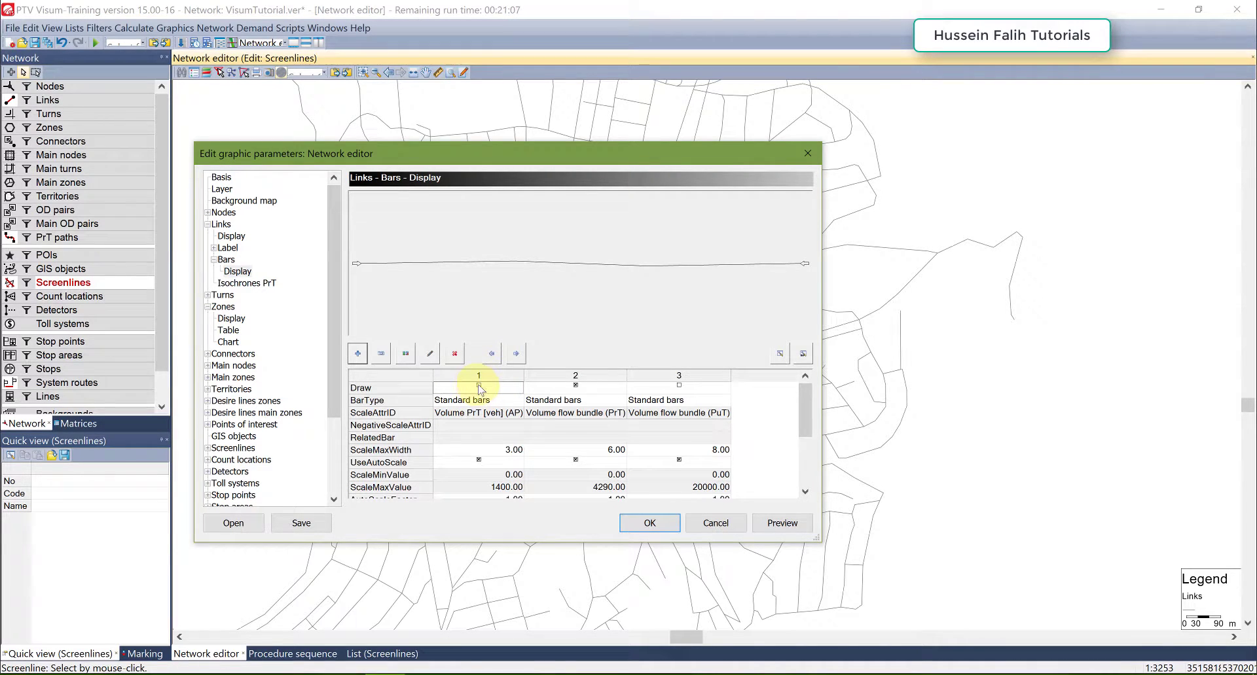
left_click(478, 386)
left_click(575, 386)
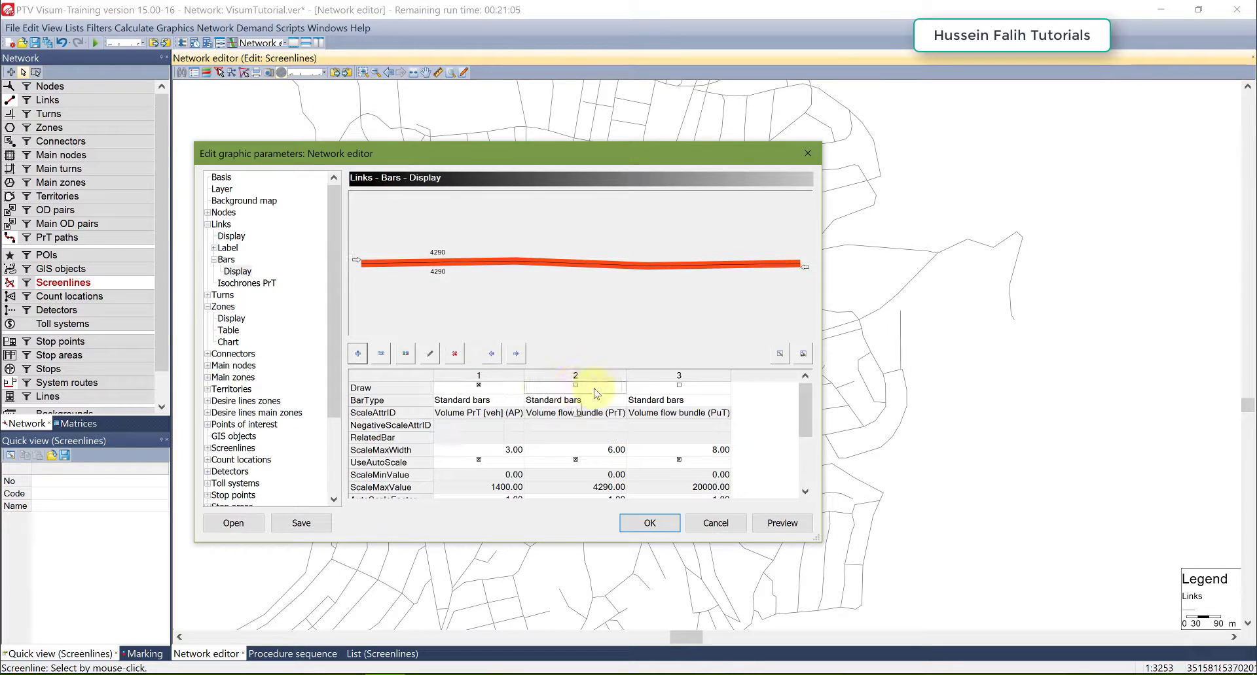
left_click_drag(804, 410, 805, 529)
left_click(805, 529)
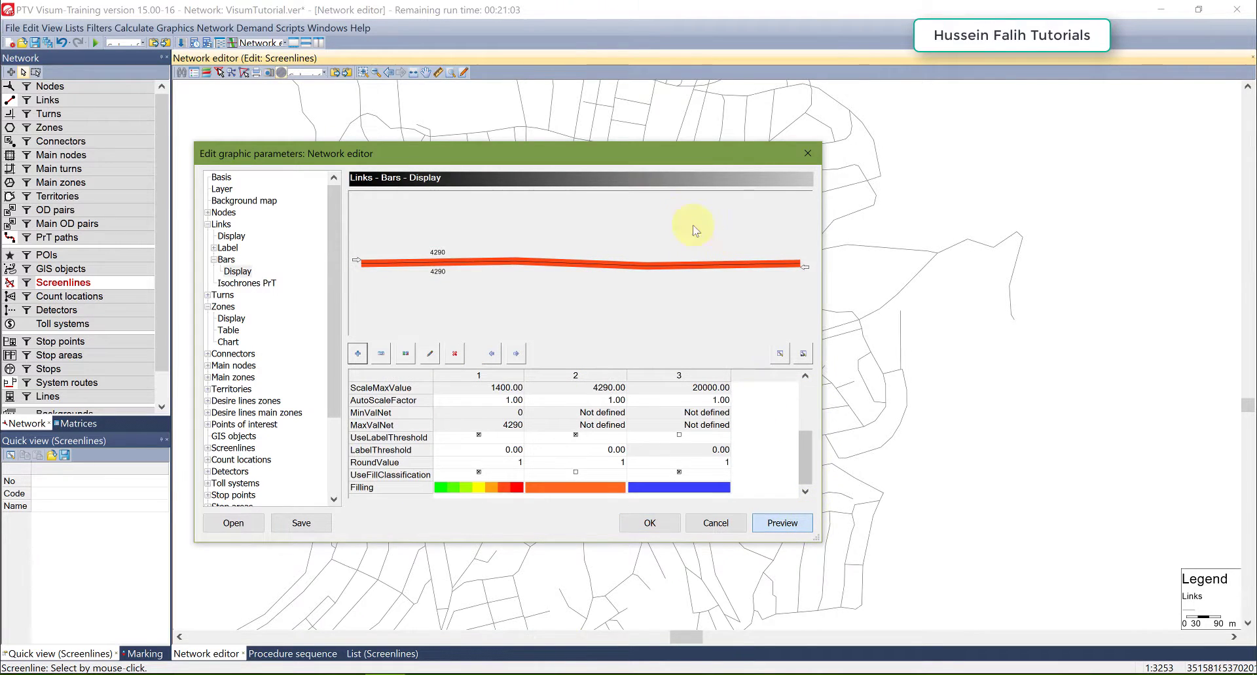
left_click_drag(667, 154, 740, 182)
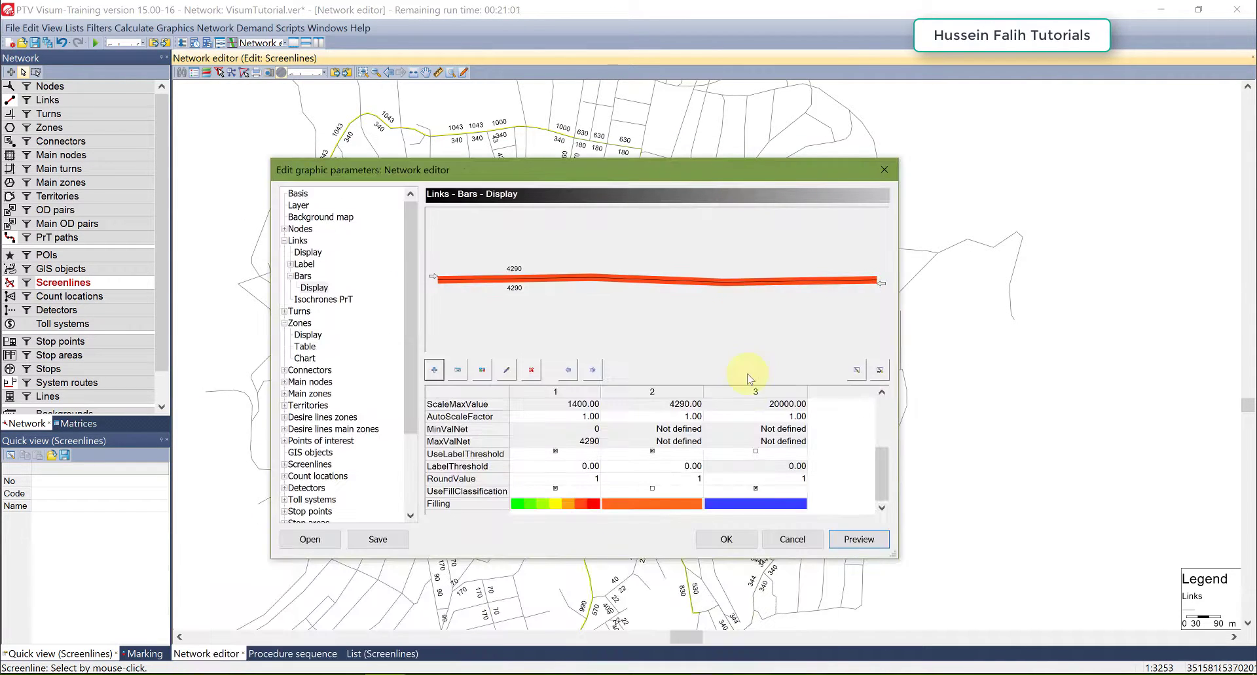
left_click(727, 540)
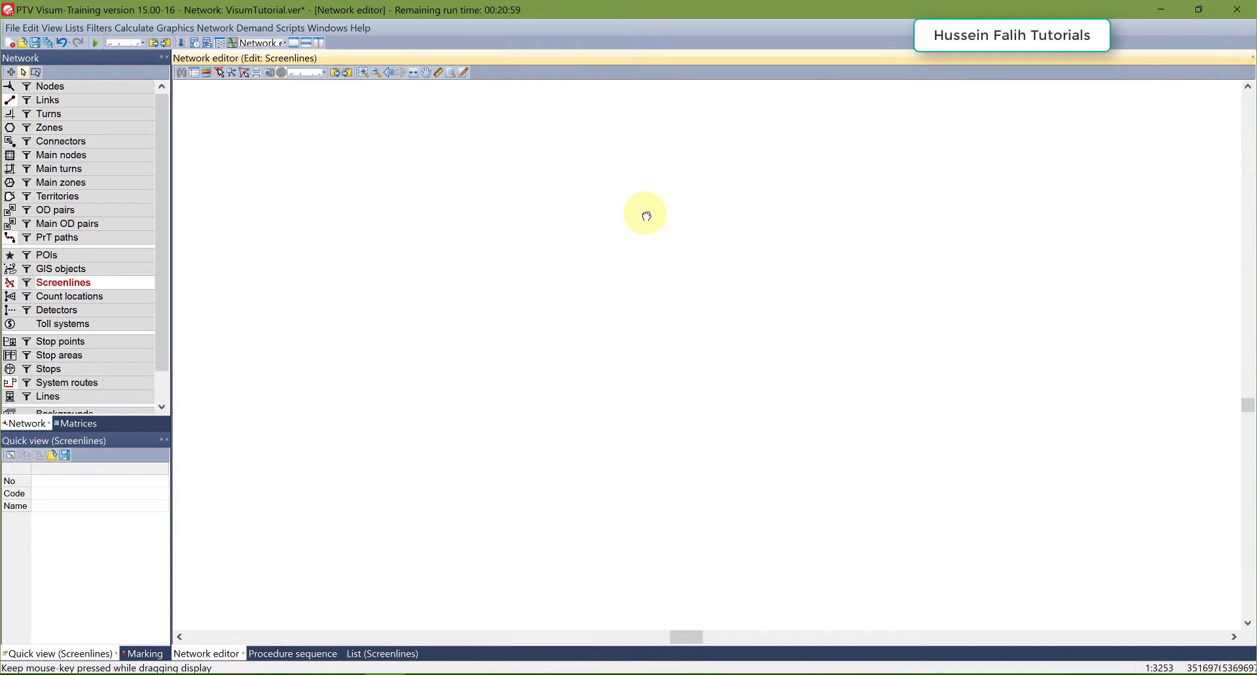
Step: Examine the PrT volume bars and labels on the links in the central part of the network
left_click_drag(646, 216, 637, 323)
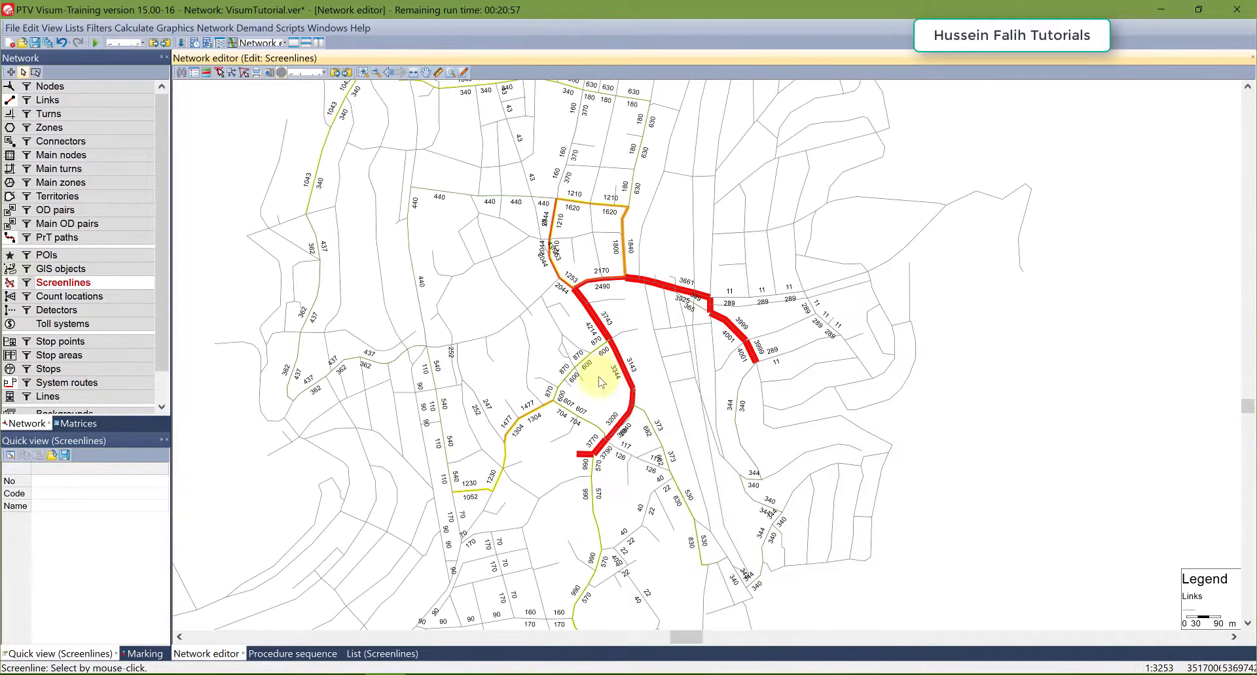
scroll(626, 352, "up", 1)
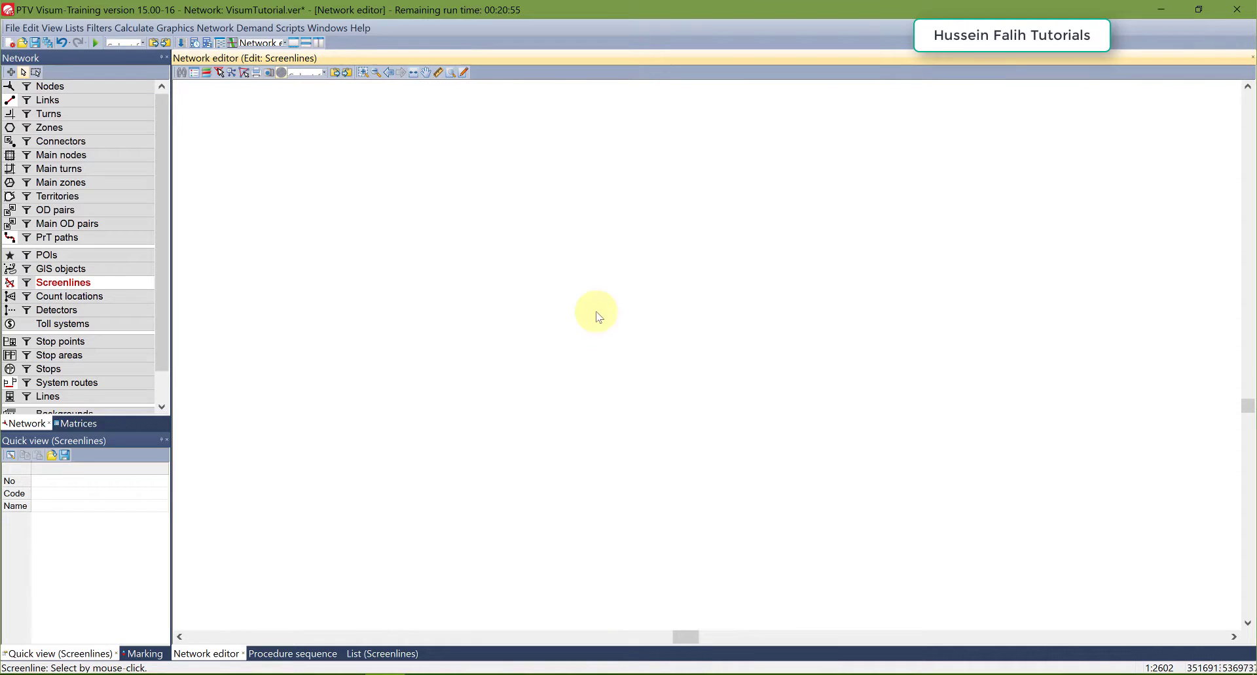
scroll(595, 359, "down", 1)
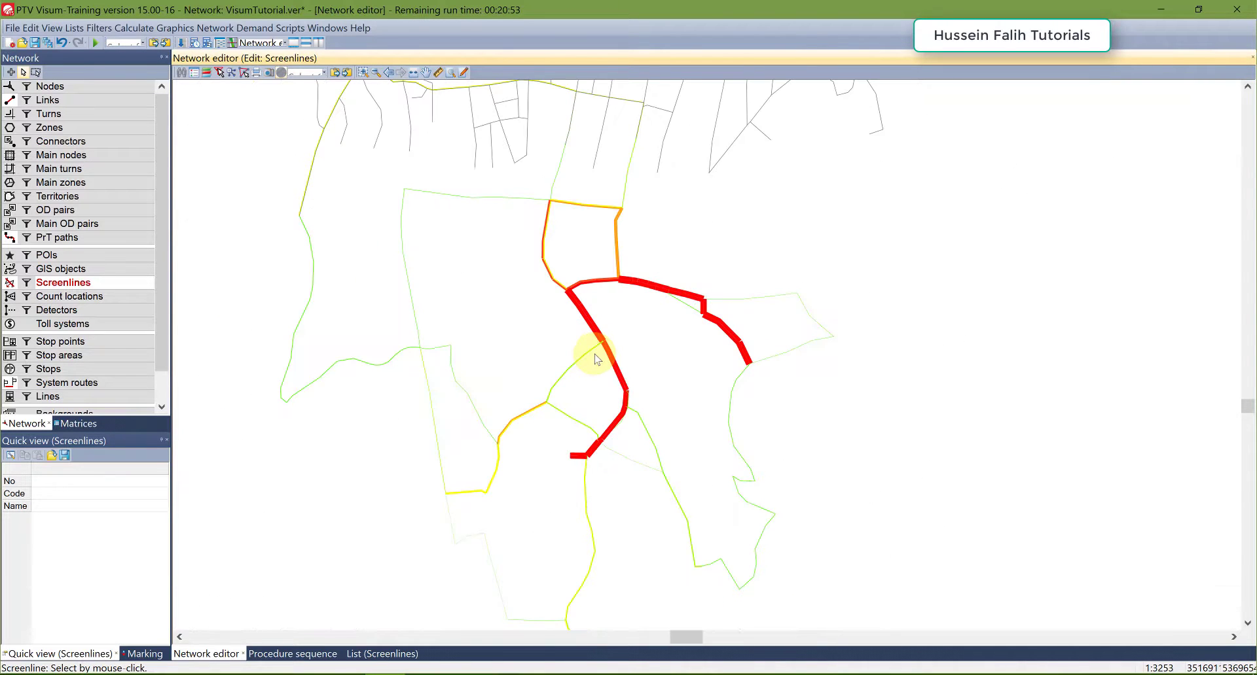
scroll(596, 358, "up", 1)
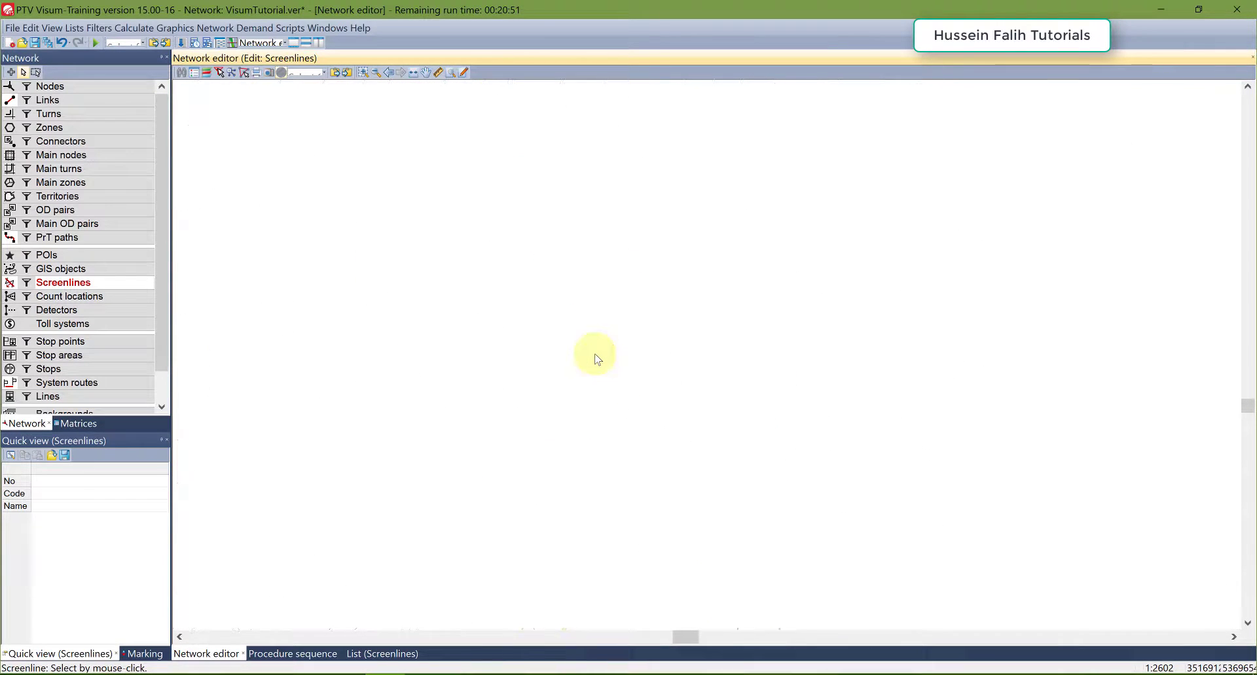
left_click_drag(484, 386, 589, 334)
scroll(609, 331, "down", 1)
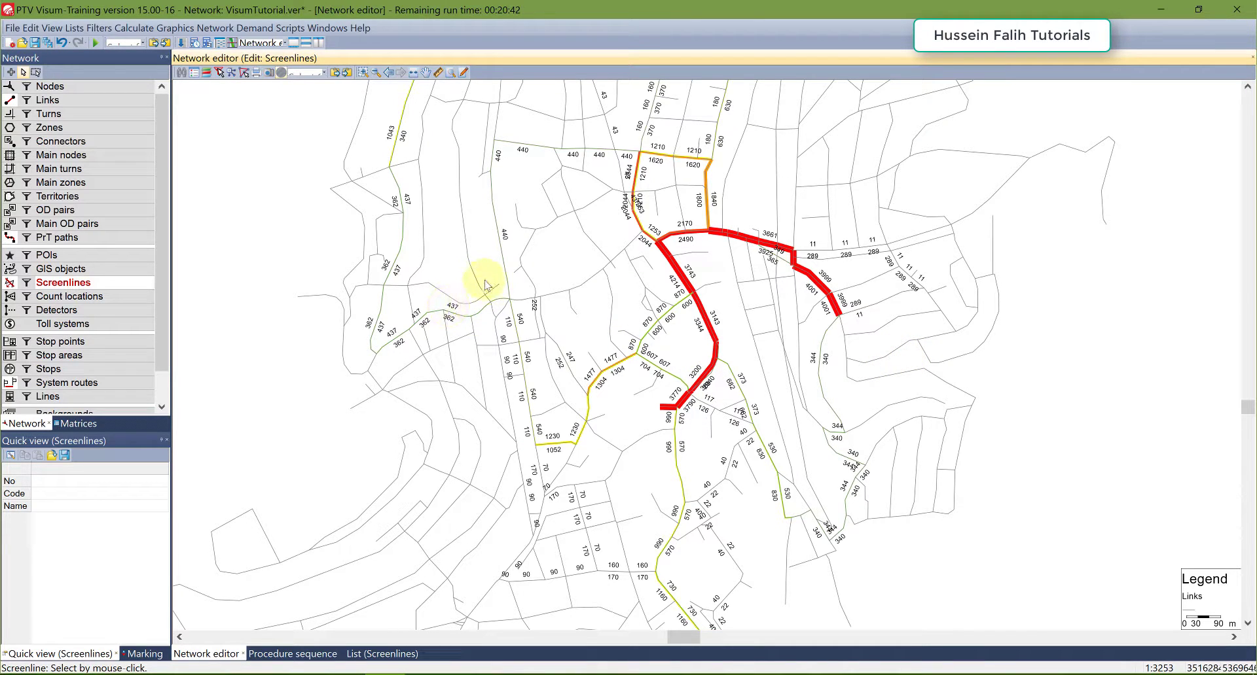
scroll(626, 309, "up", 1)
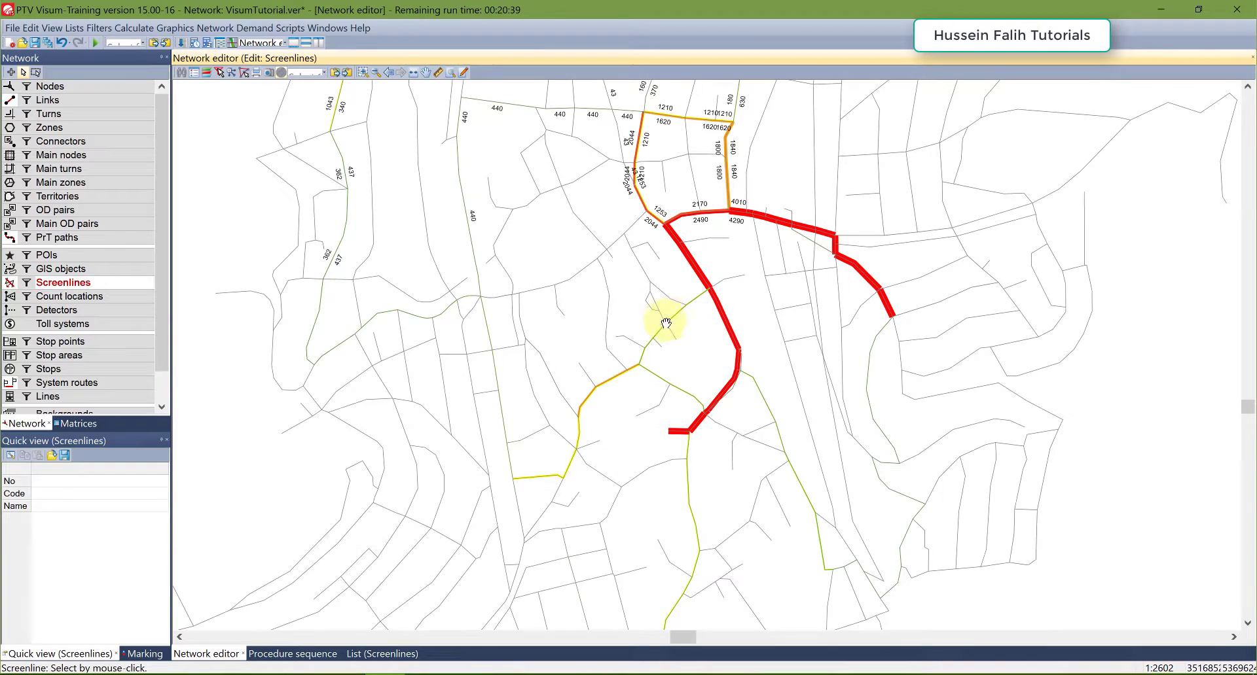
left_click_drag(666, 323, 612, 349)
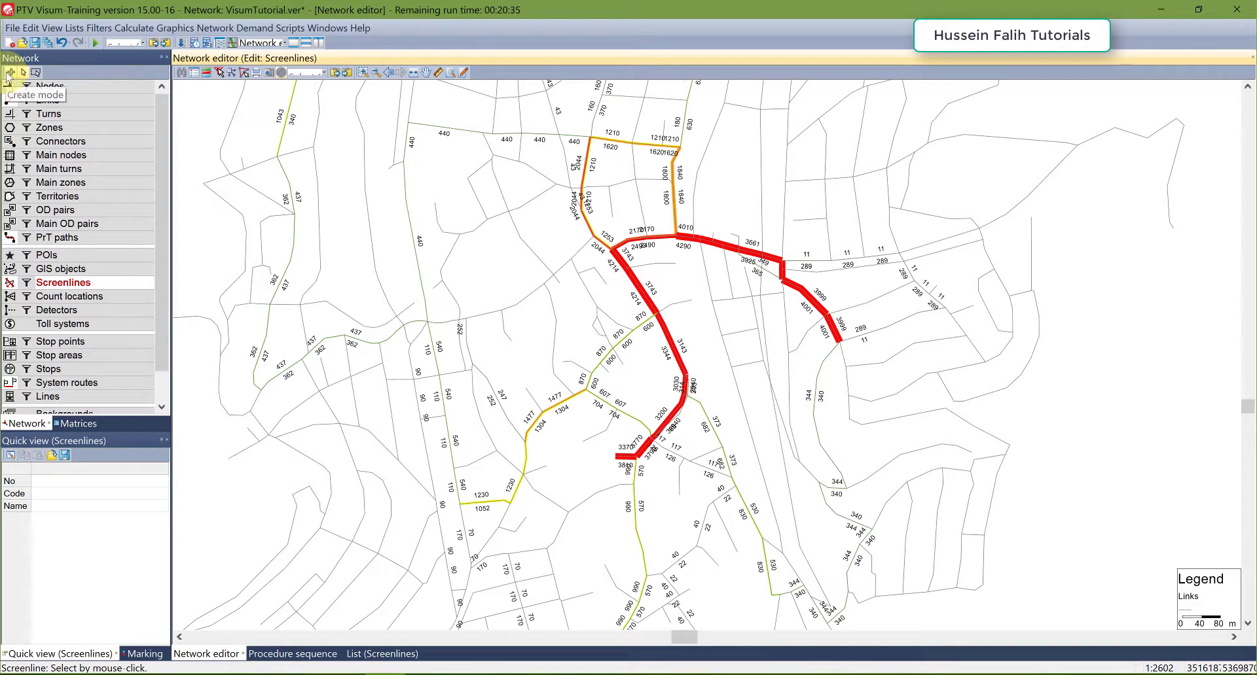
Step: Insert a five-point screenline from west to east across the high-volume links in the network centre, and create it with number 1
left_click(514, 343)
left_click(654, 370)
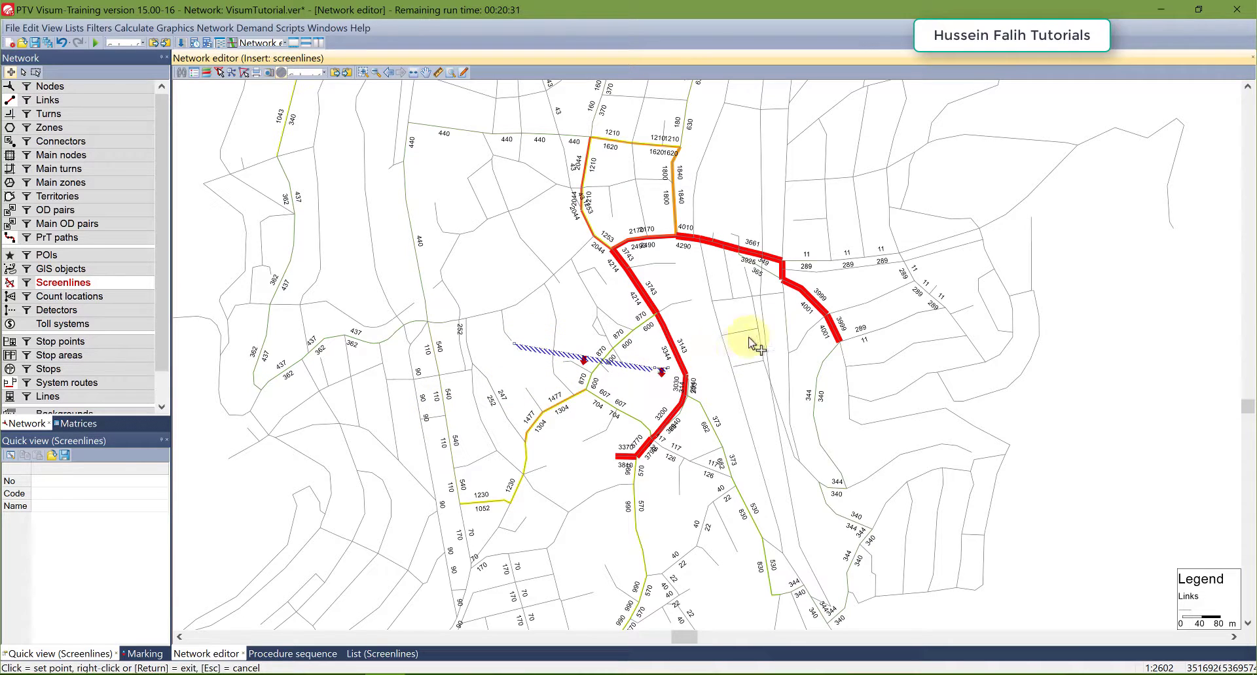
left_click(828, 292)
left_click(1017, 279)
left_click(1157, 287)
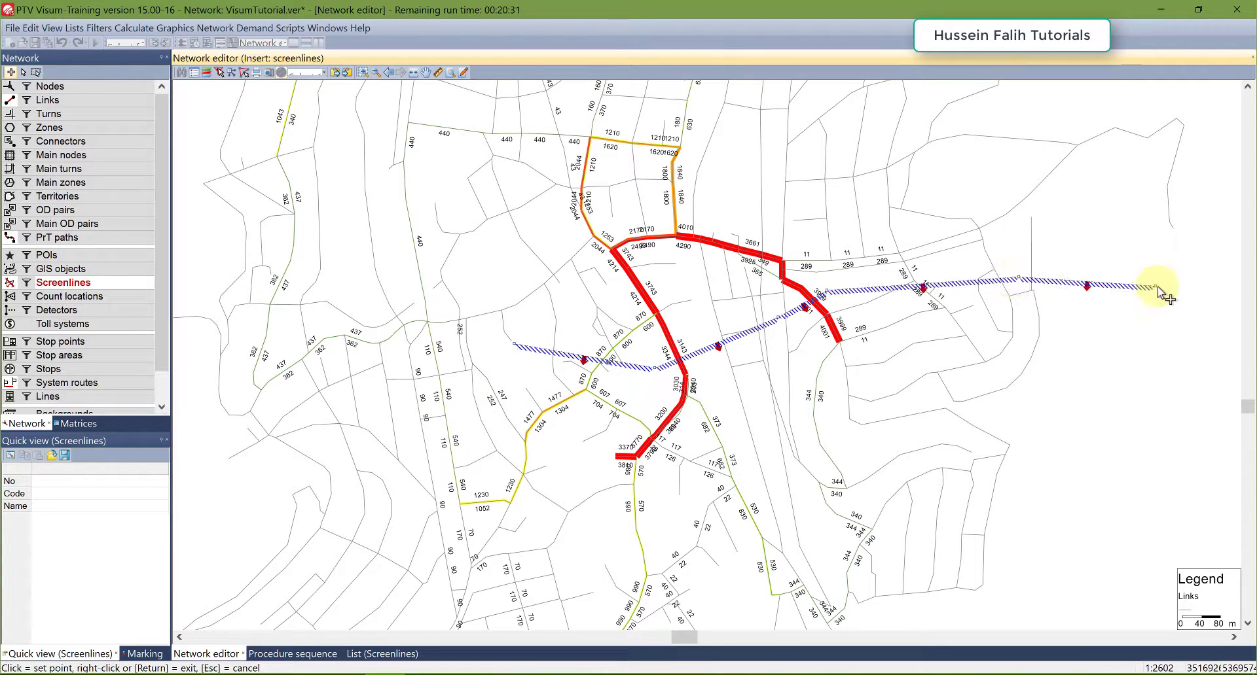
right_click(1157, 287)
left_click(1168, 296)
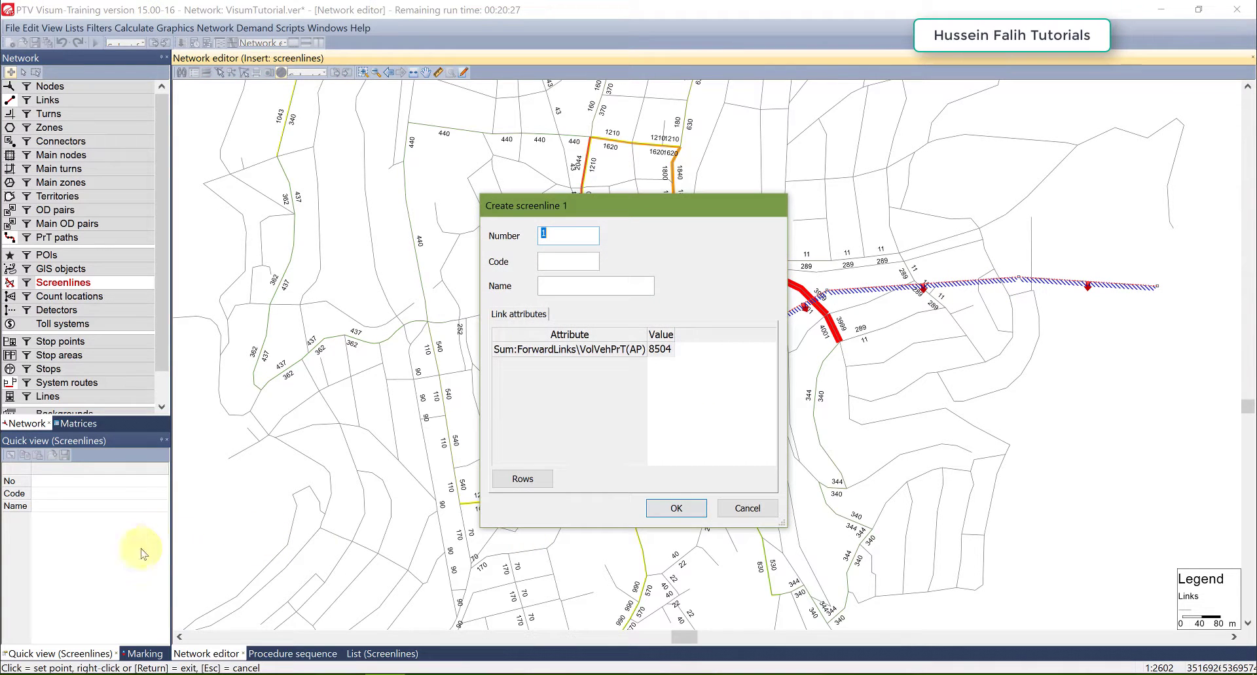
left_click_drag(571, 204, 116, 171)
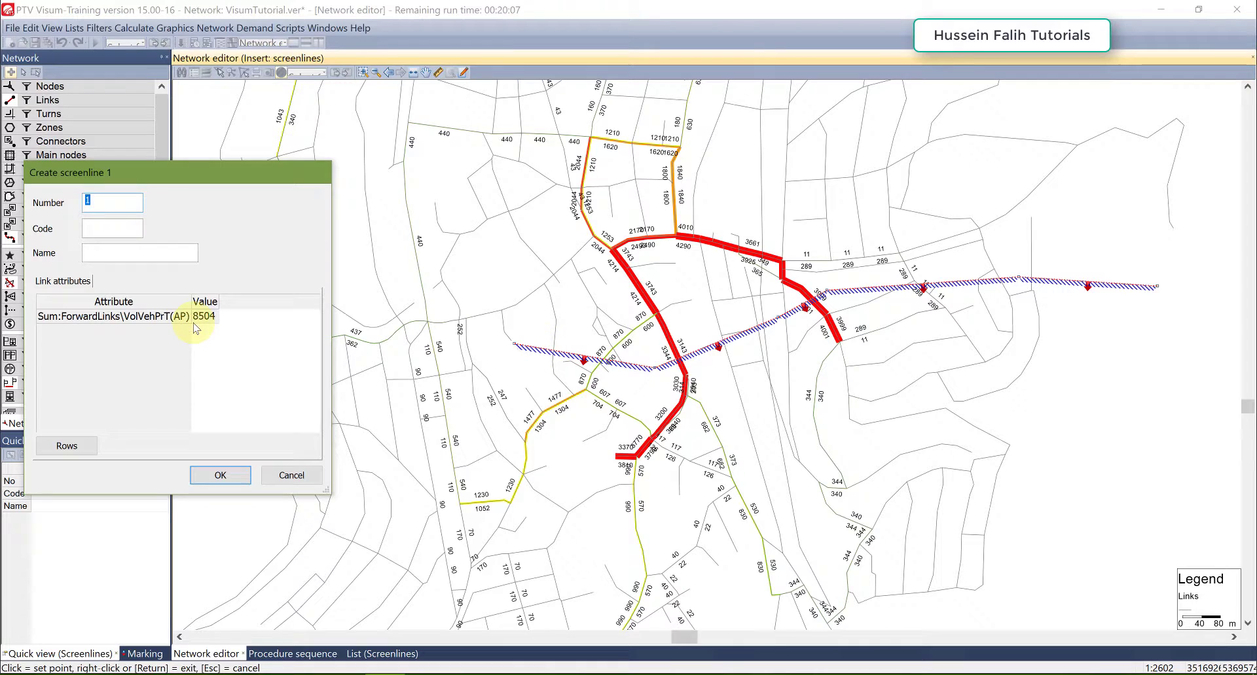
left_click(220, 475)
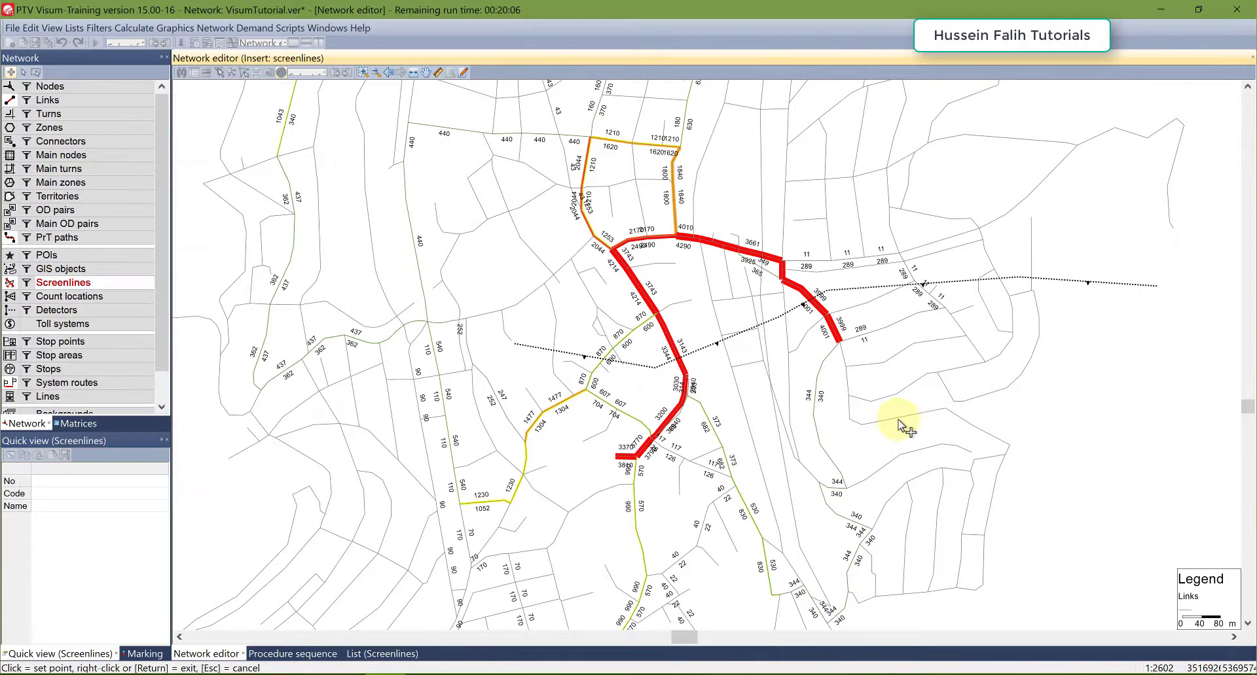
Step: Edit the central screenline and add Sum of Capacity PrT for links in screenline orientation to its link attributes
left_click(23, 72)
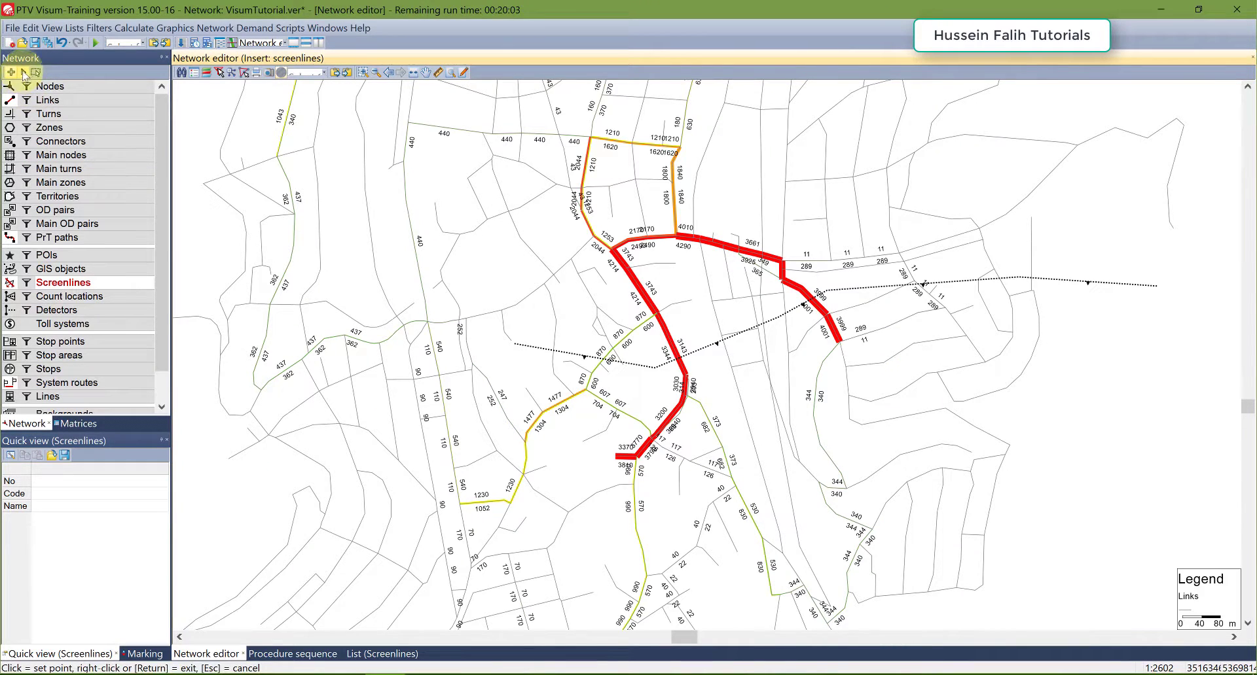
double_click(720, 345)
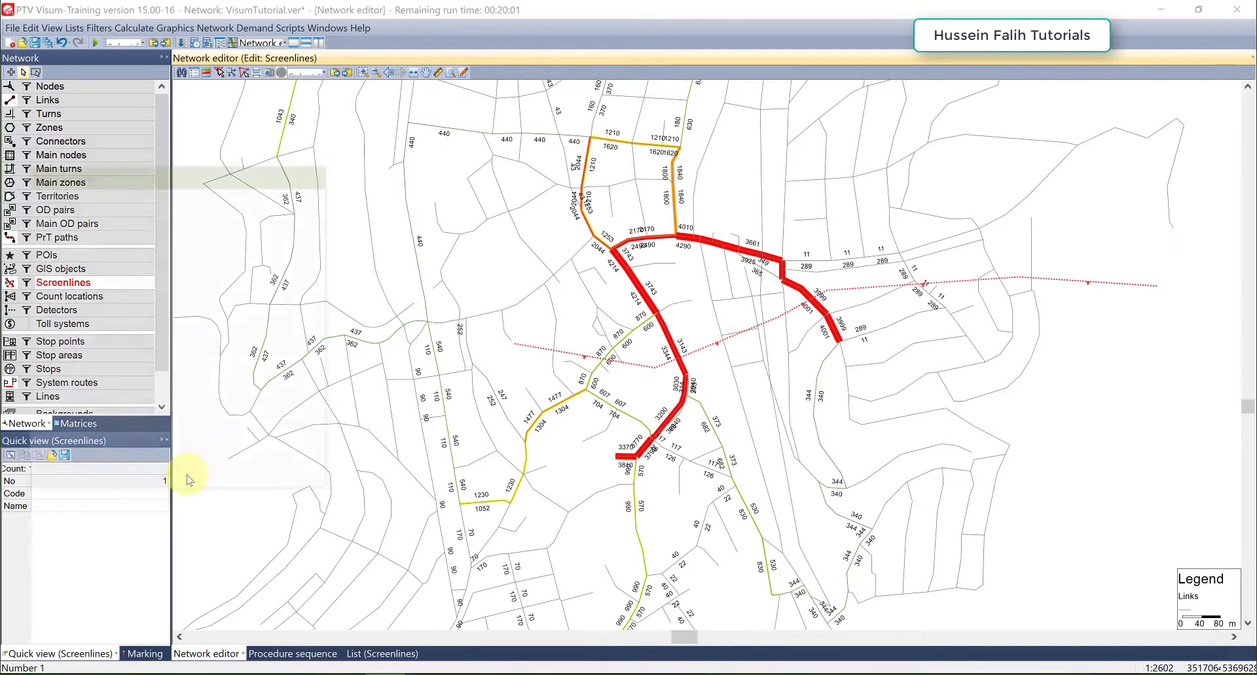
left_click(68, 445)
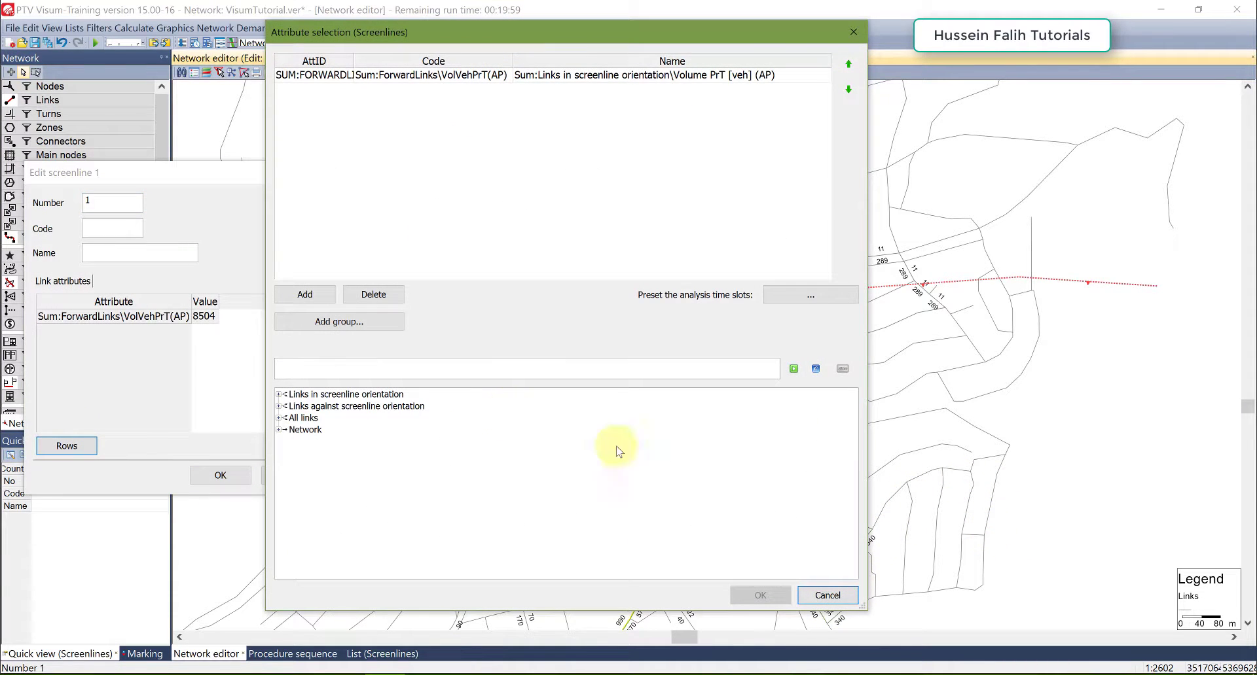
left_click(366, 395)
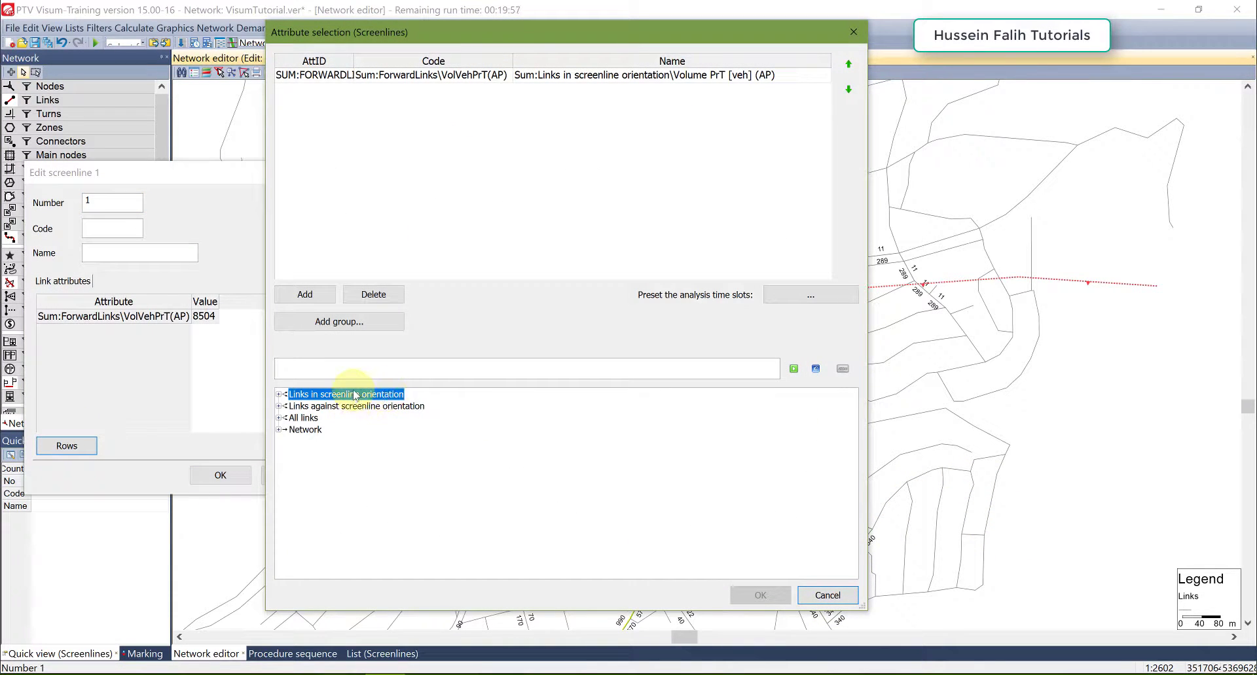
double_click(354, 395)
double_click(306, 479)
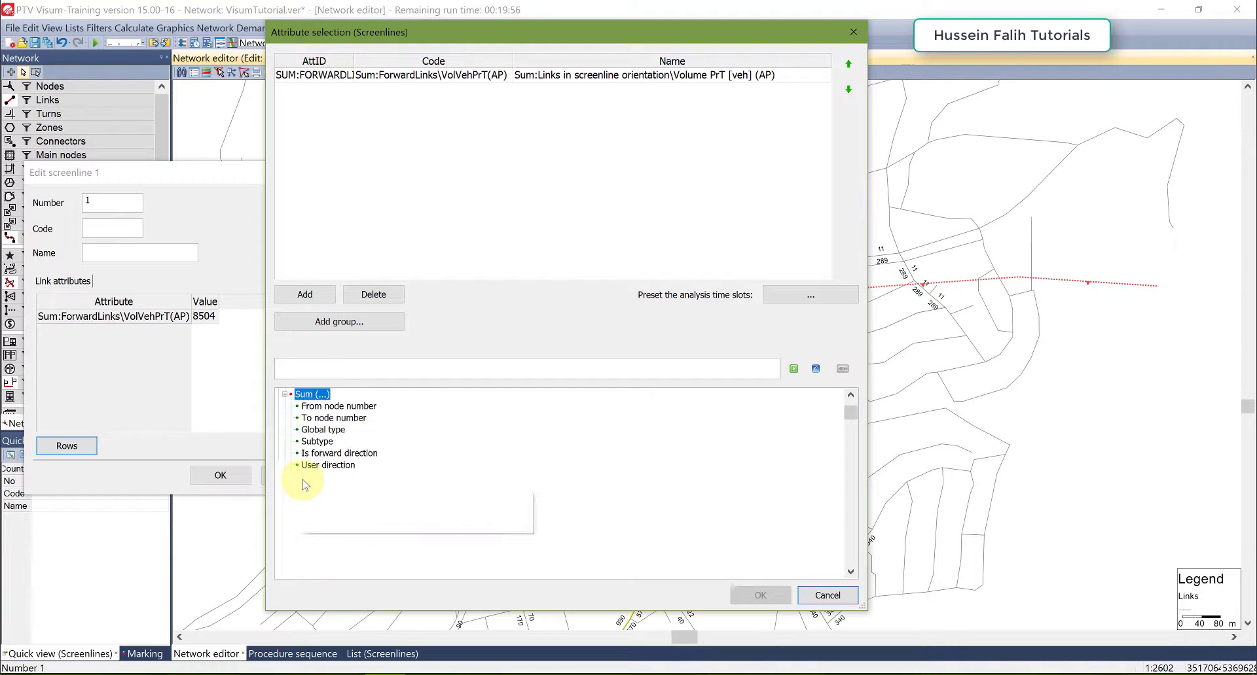
left_click(361, 525)
left_click(326, 570)
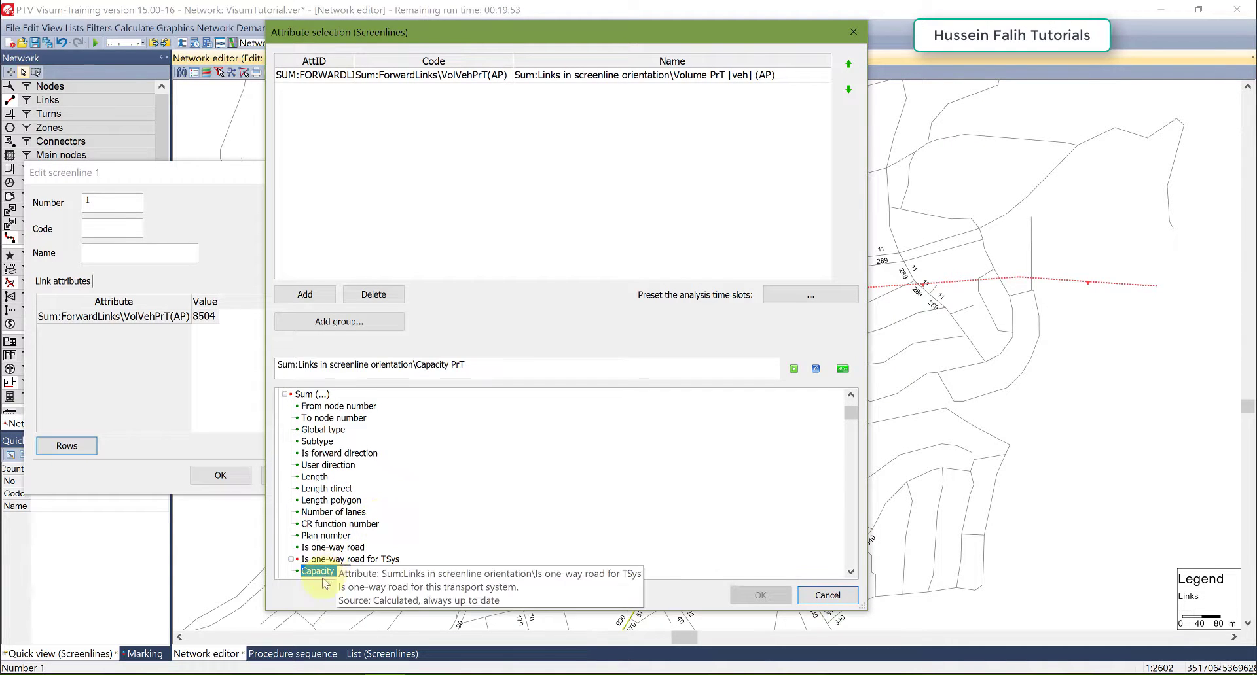
double_click(326, 571)
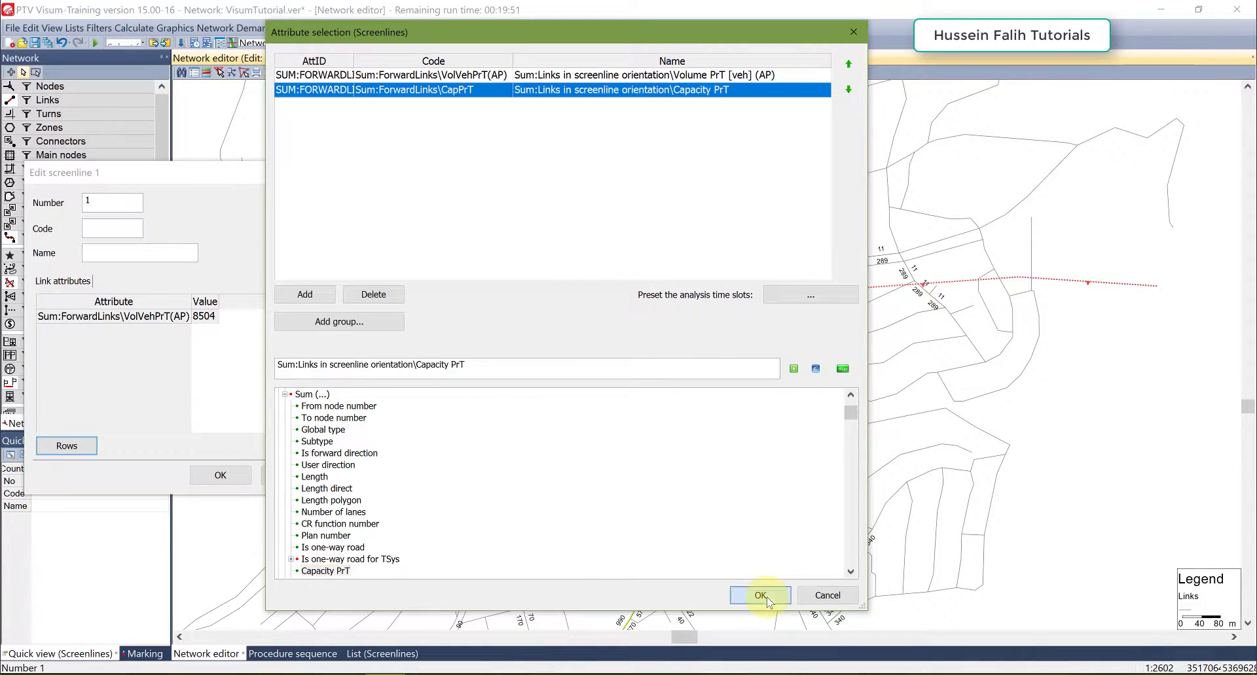
left_click(761, 596)
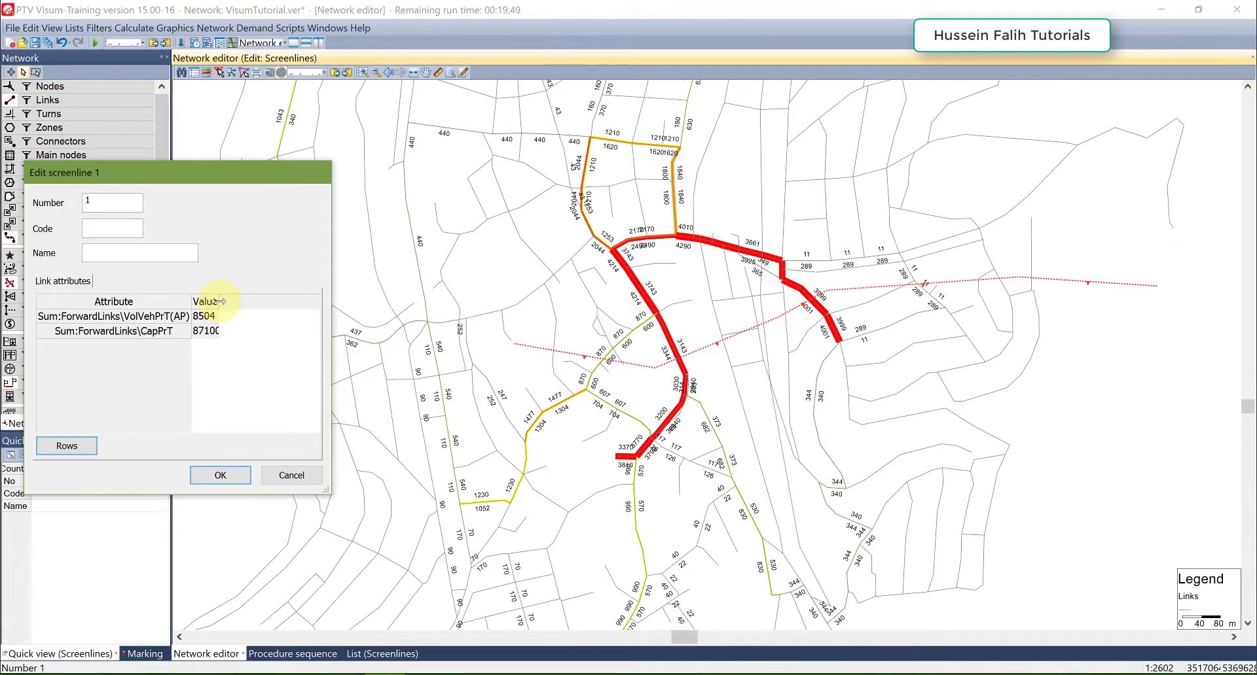
left_click(218, 476)
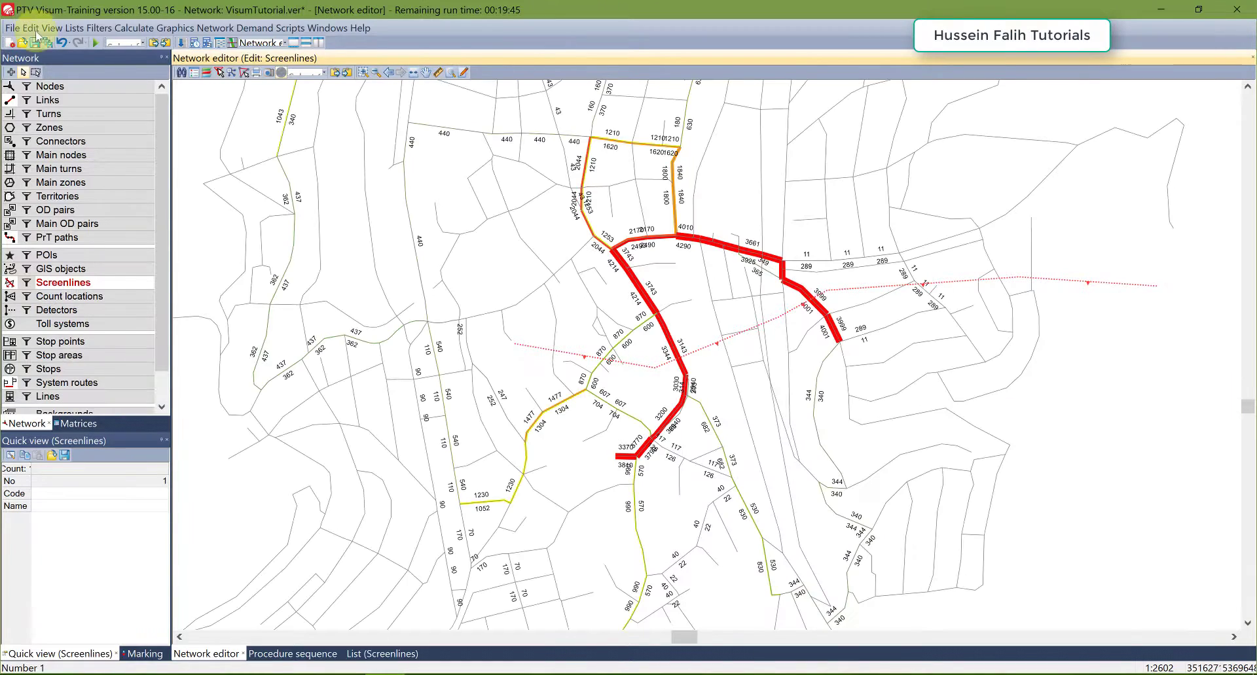
Step: Delete the screenline crossing the centre of the network
left_click_drag(750, 384, 758, 387)
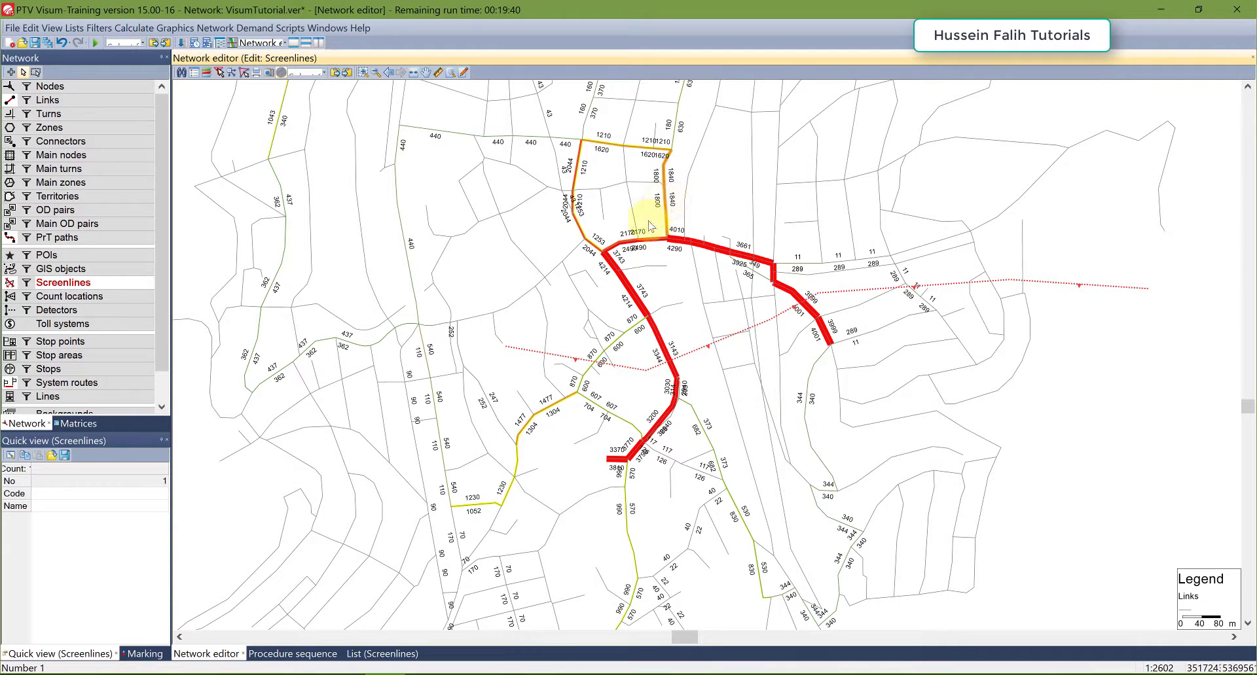
left_click(571, 291)
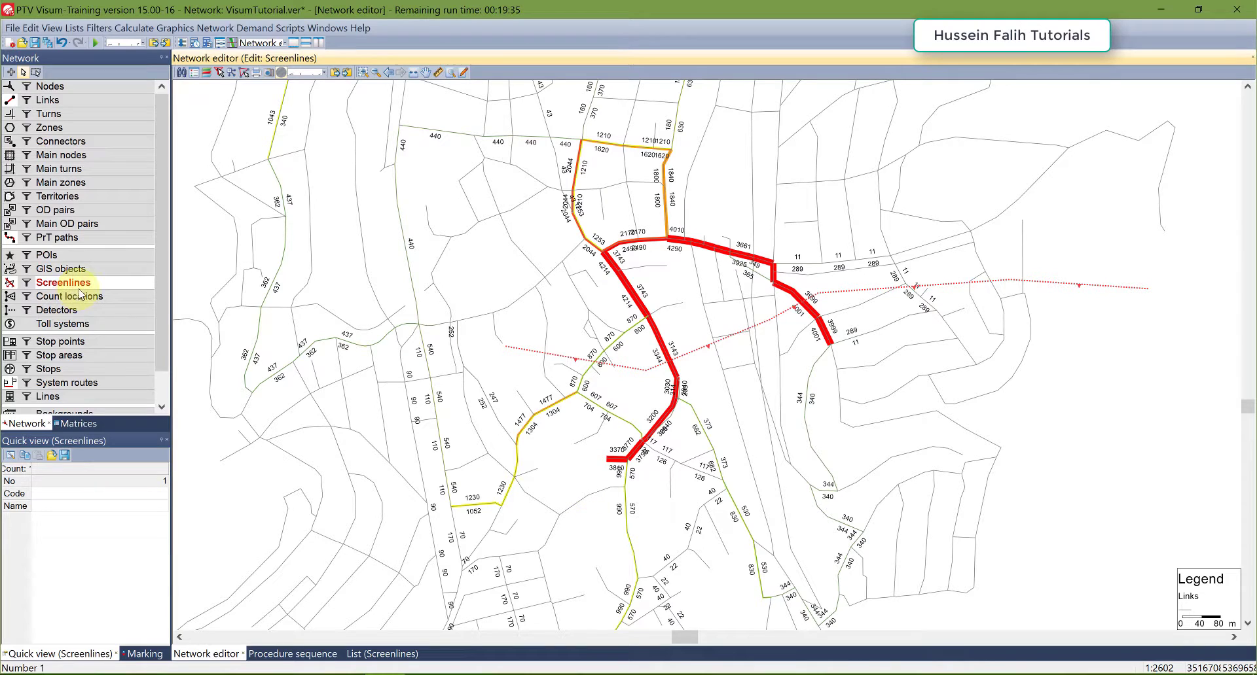
key("Delete")
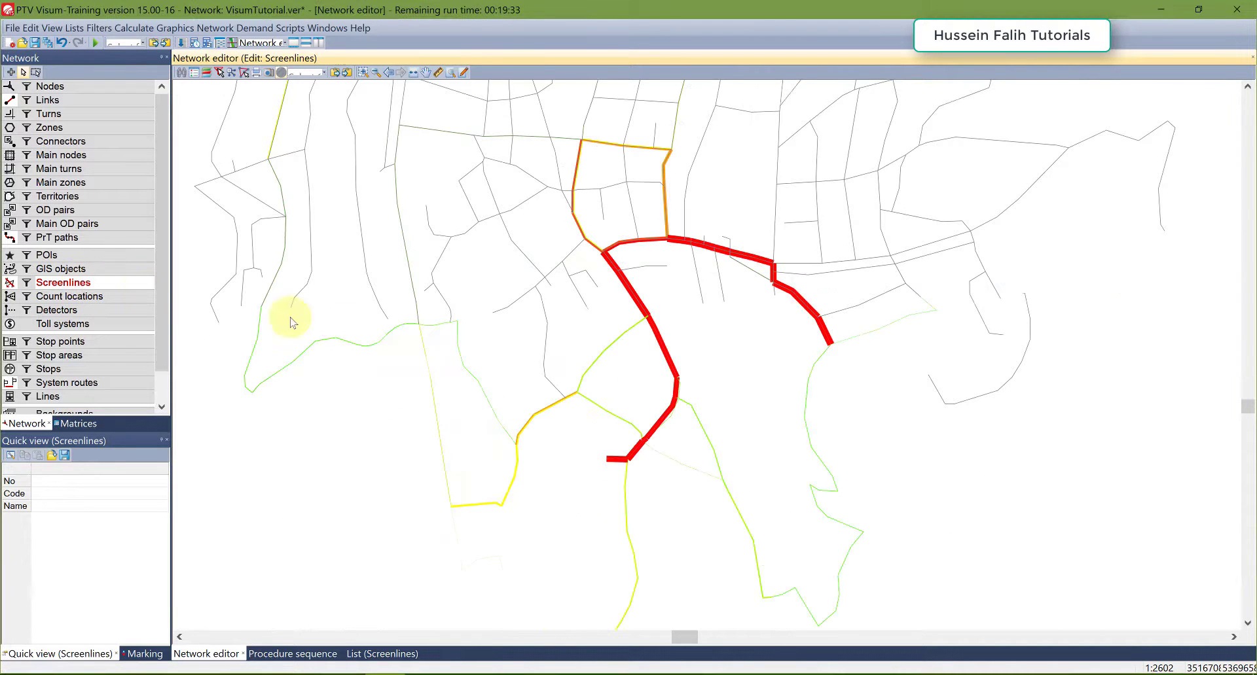
Step: Switch off the volume bars and labels in the graphic parameters of the links
left_click(47, 86)
left_click(40, 101)
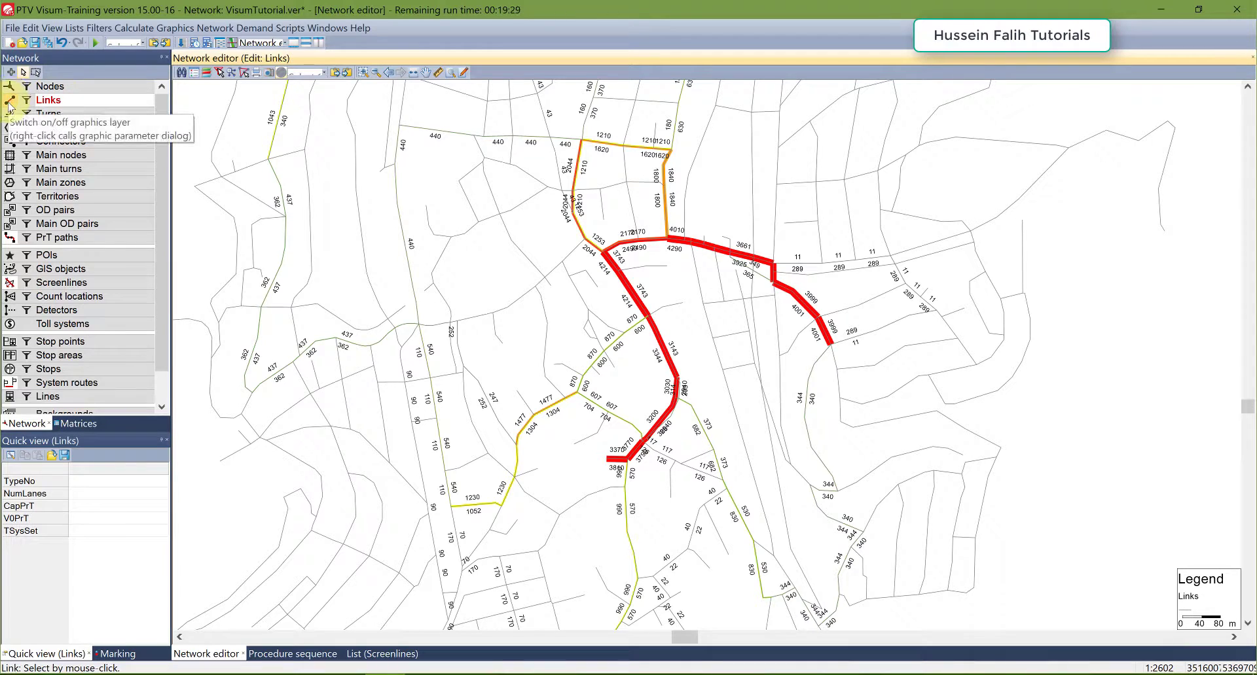
right_click(9, 102)
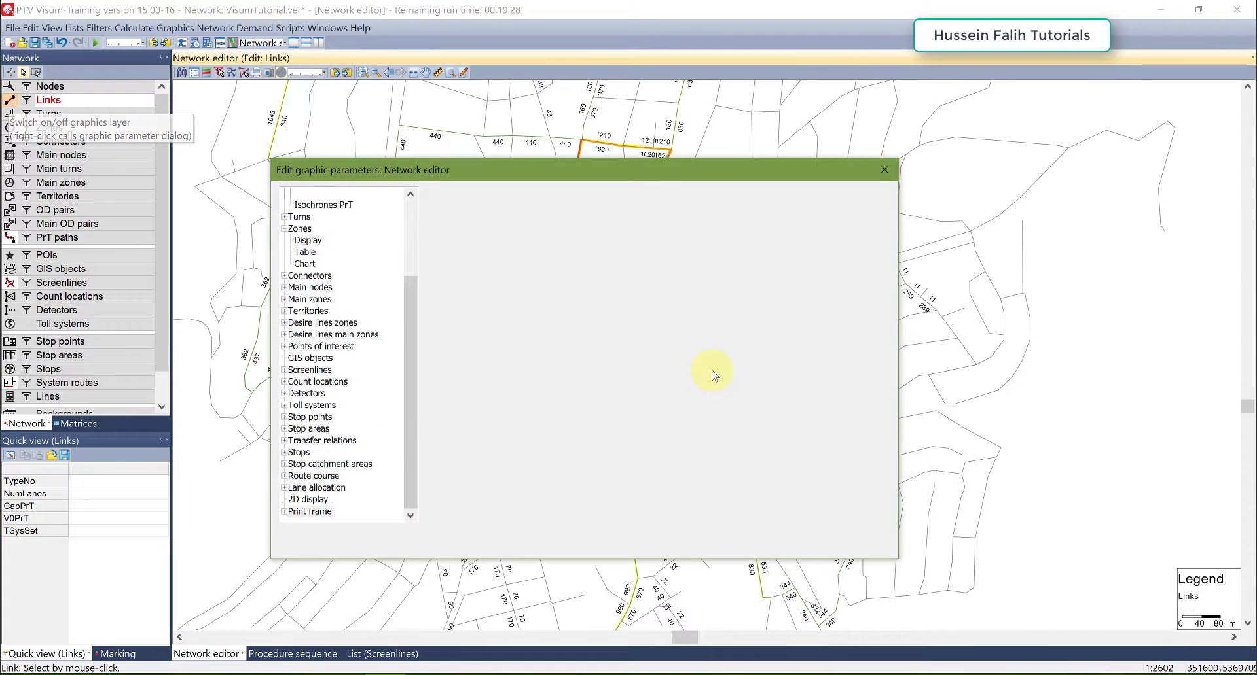
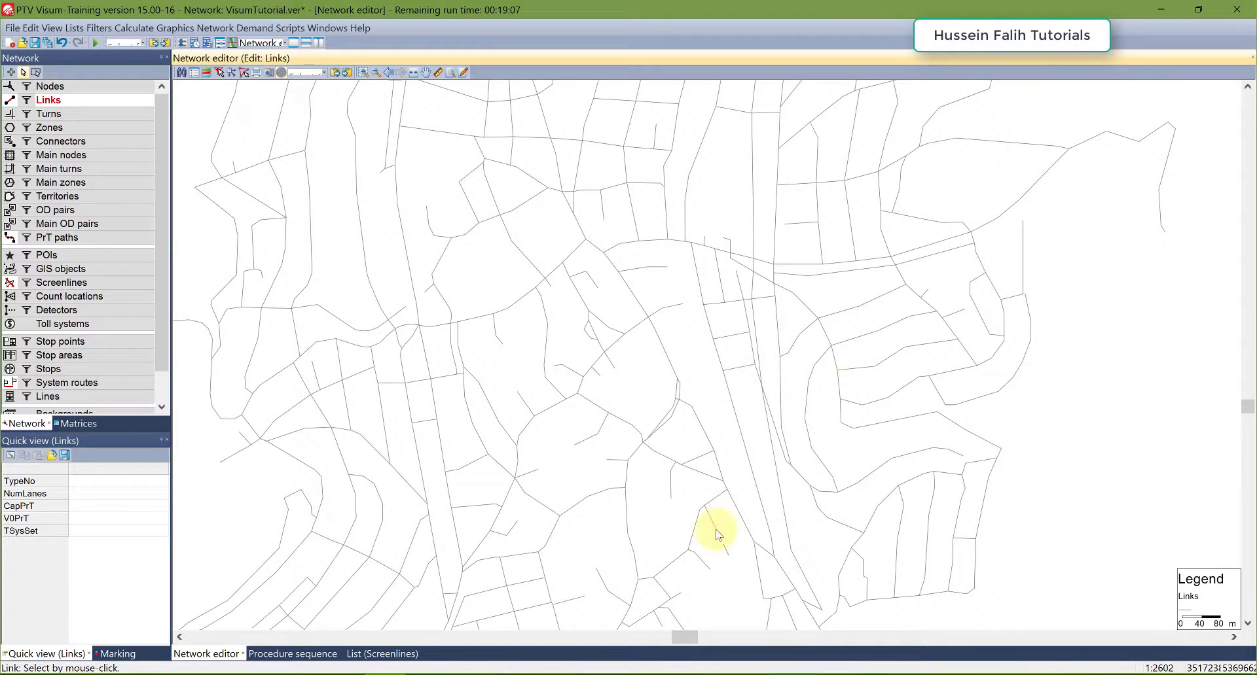
Step: Insert a territory with number 1 and type 0 in the centre of the network
scroll(567, 456, "down", 1)
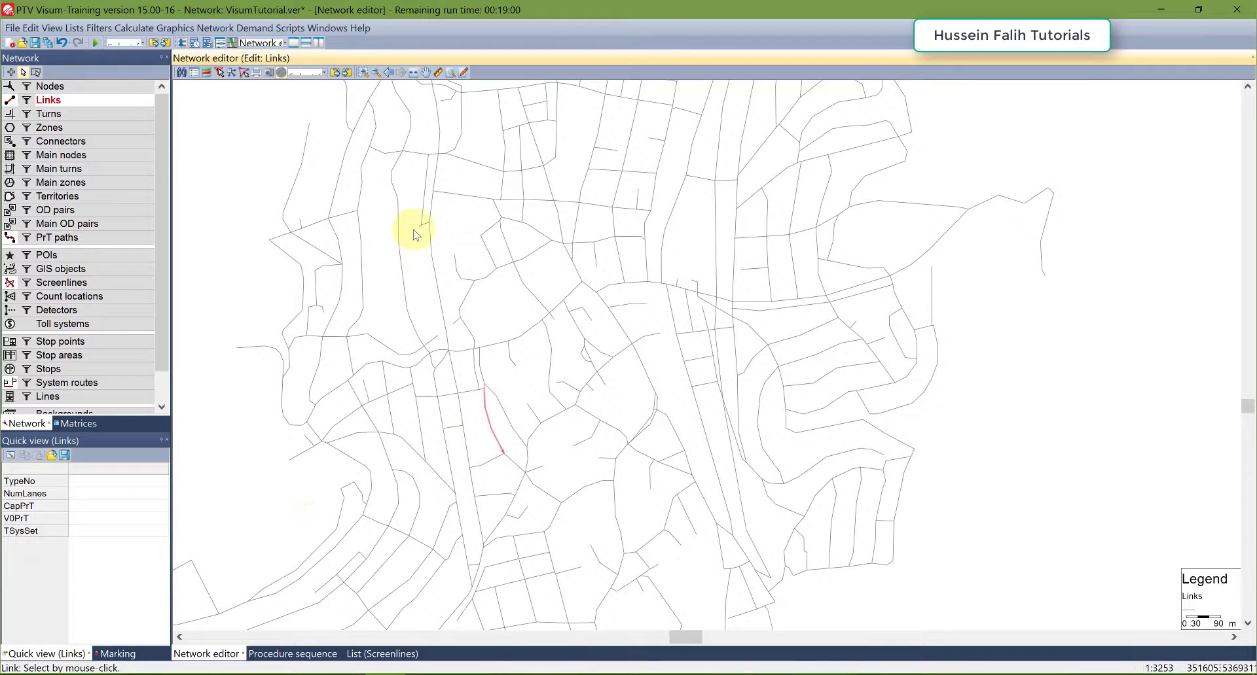
left_click(64, 201)
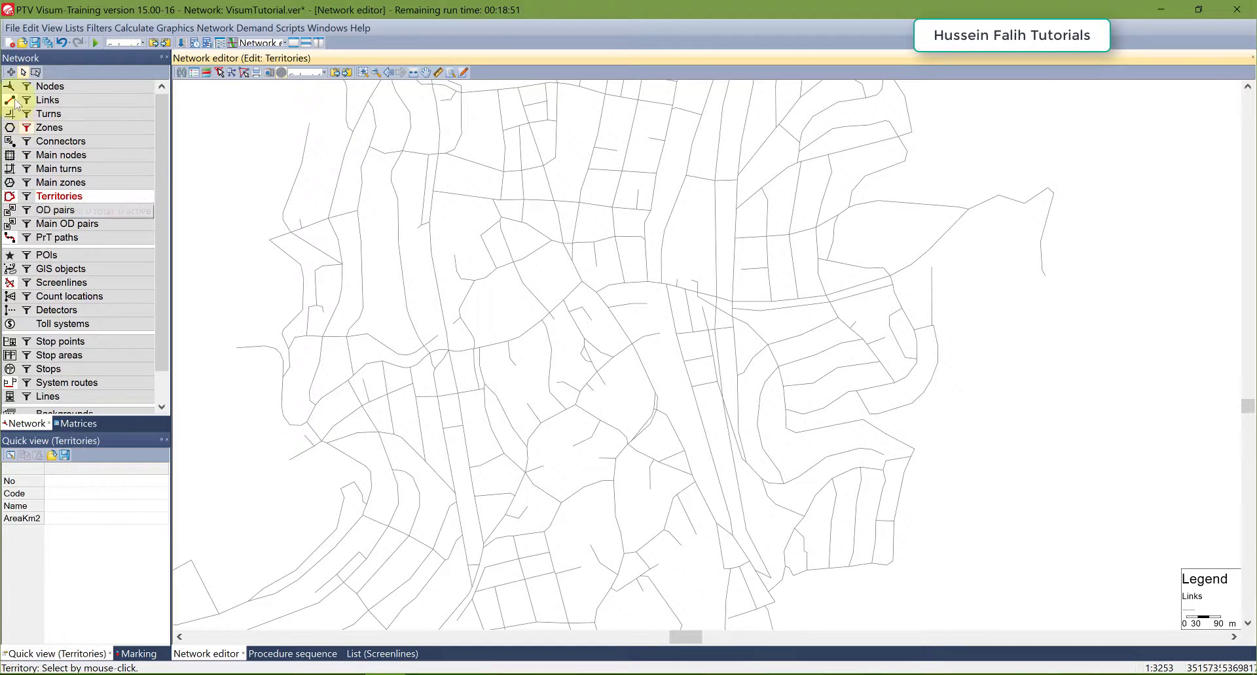
left_click(538, 373)
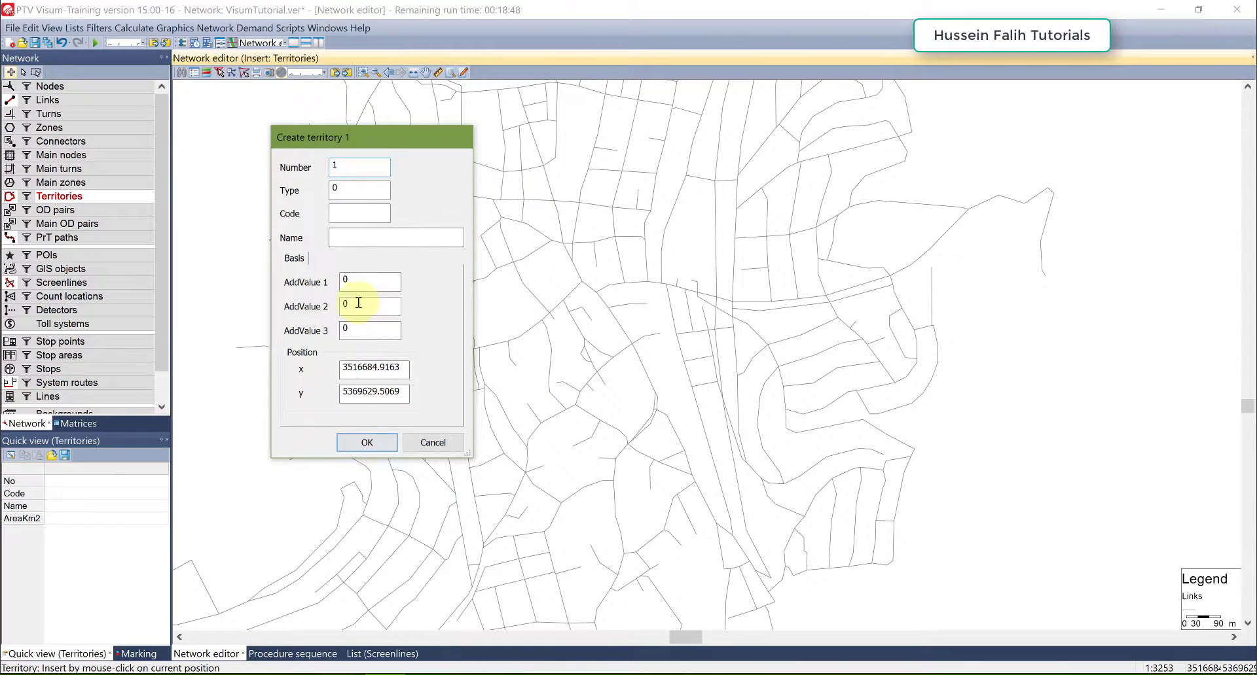
left_click(366, 444)
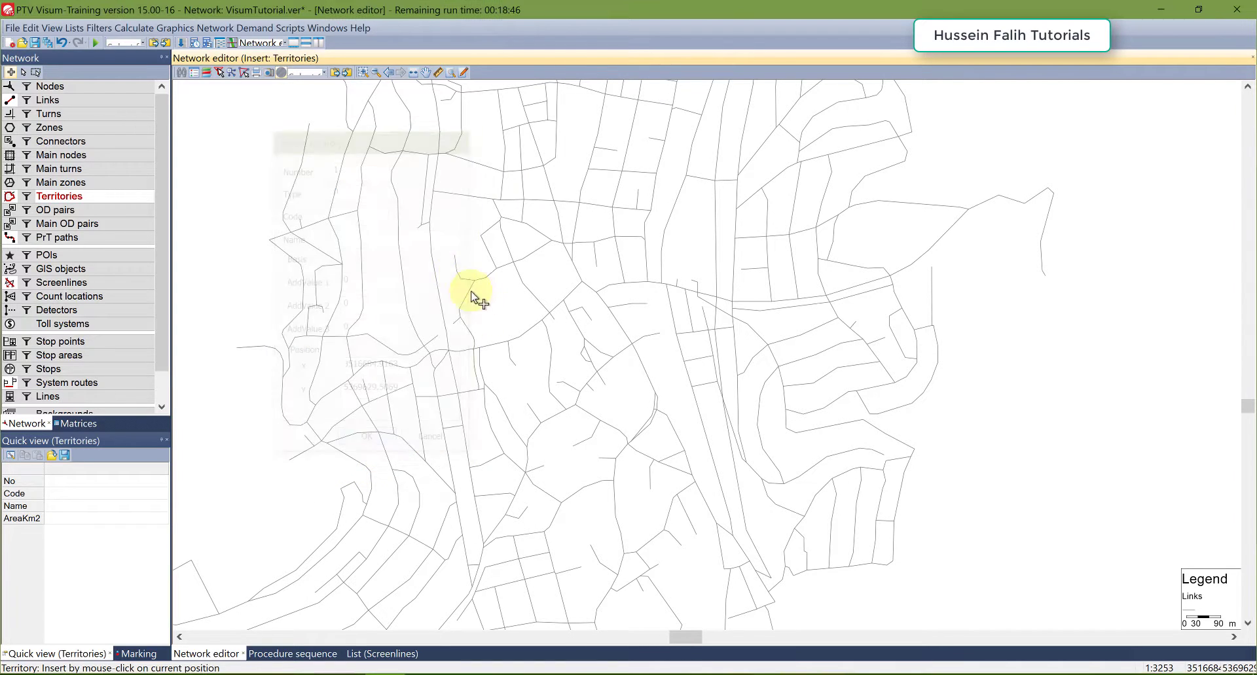
Step: Draw a six-point boundary for the territory around the central part of the network and select the territory for editing
left_click(429, 248)
left_click(345, 410)
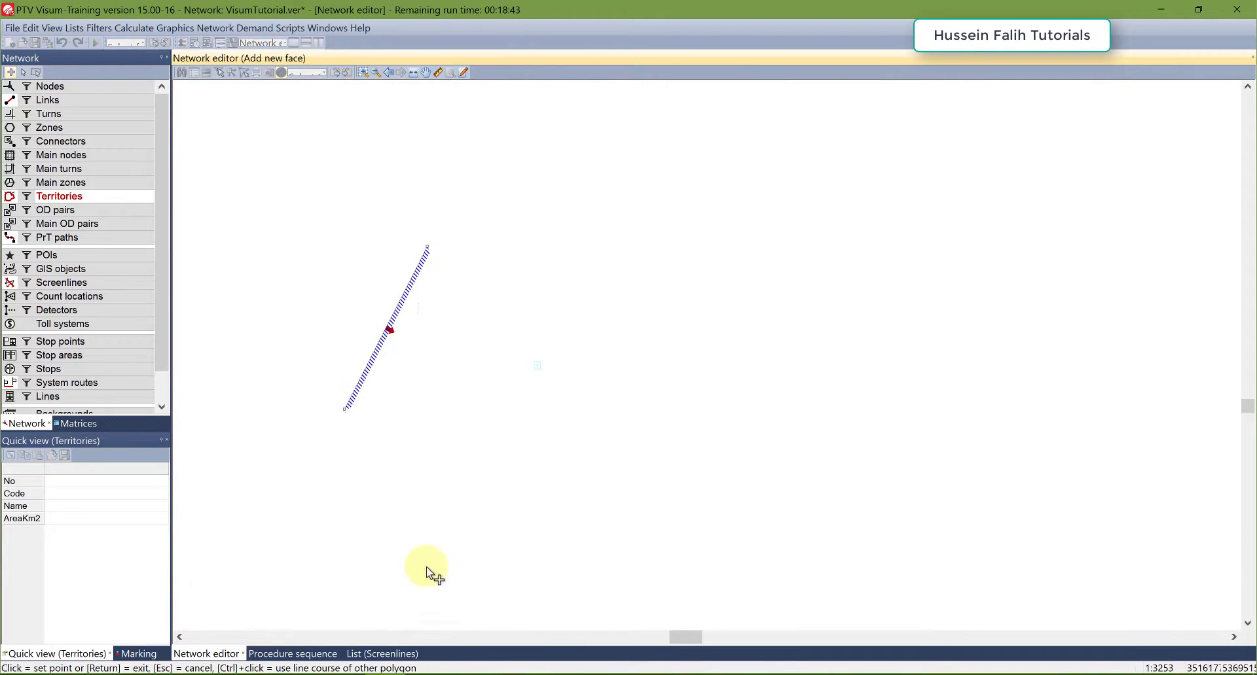
left_click(451, 576)
left_click(757, 476)
left_click(674, 298)
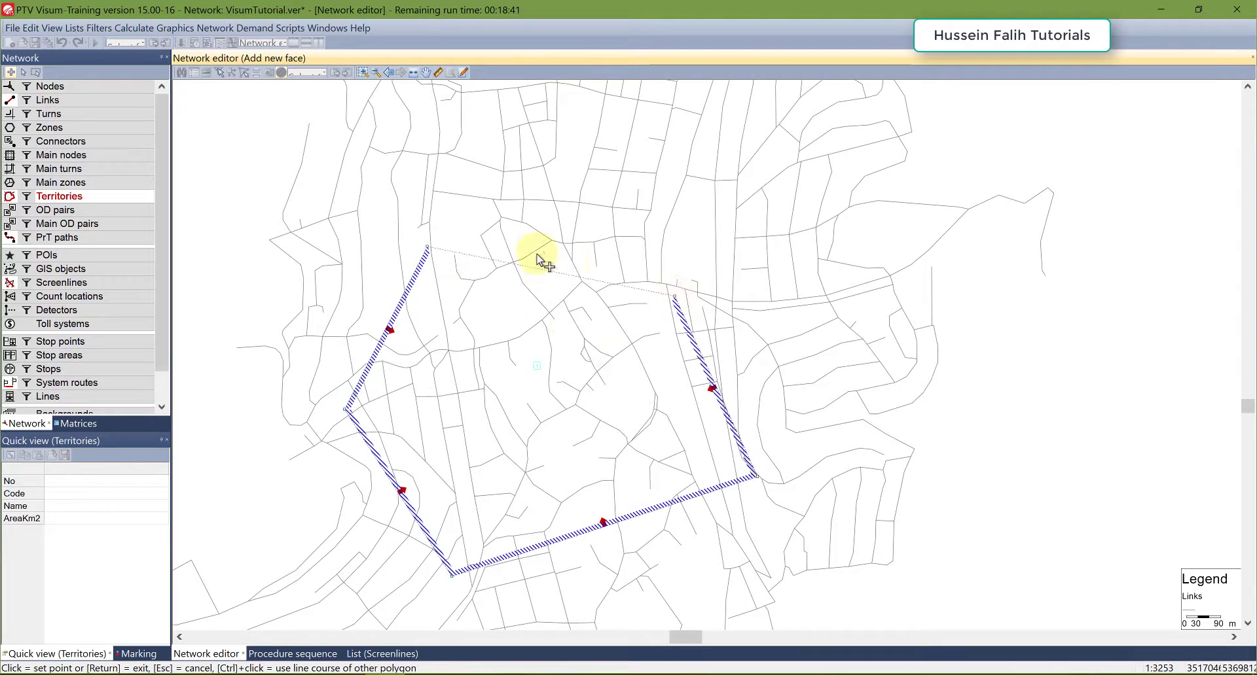
right_click(538, 260)
left_click(580, 266)
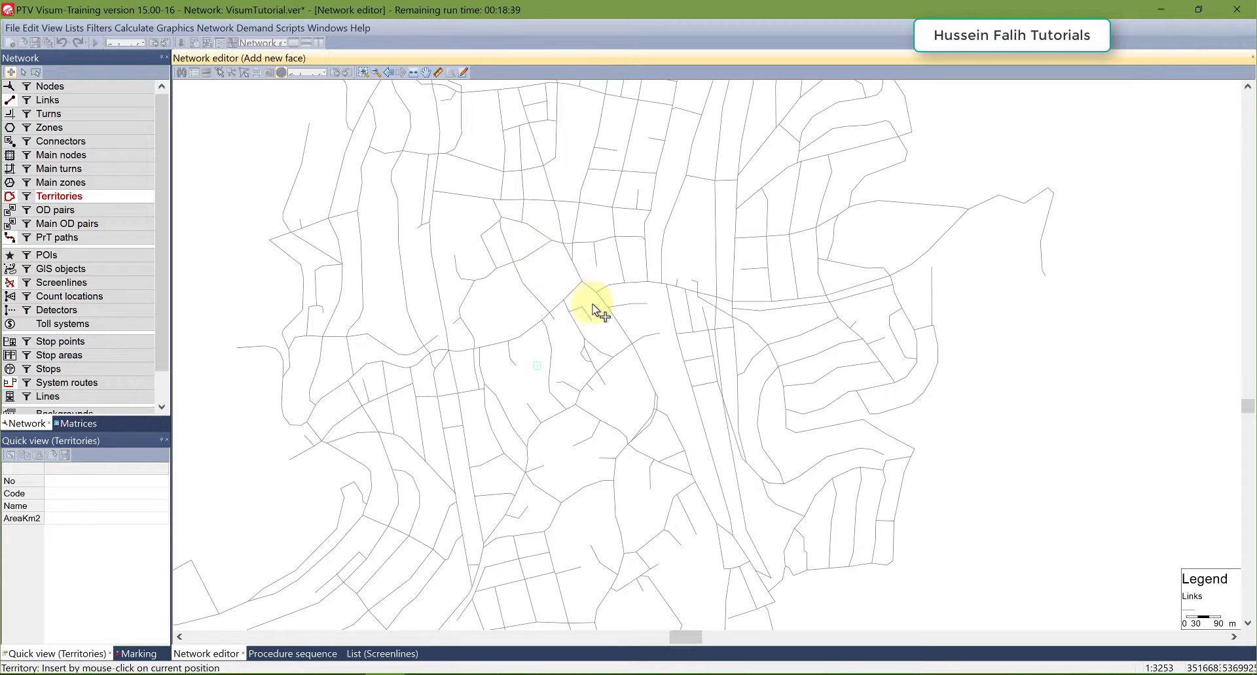
left_click(23, 72)
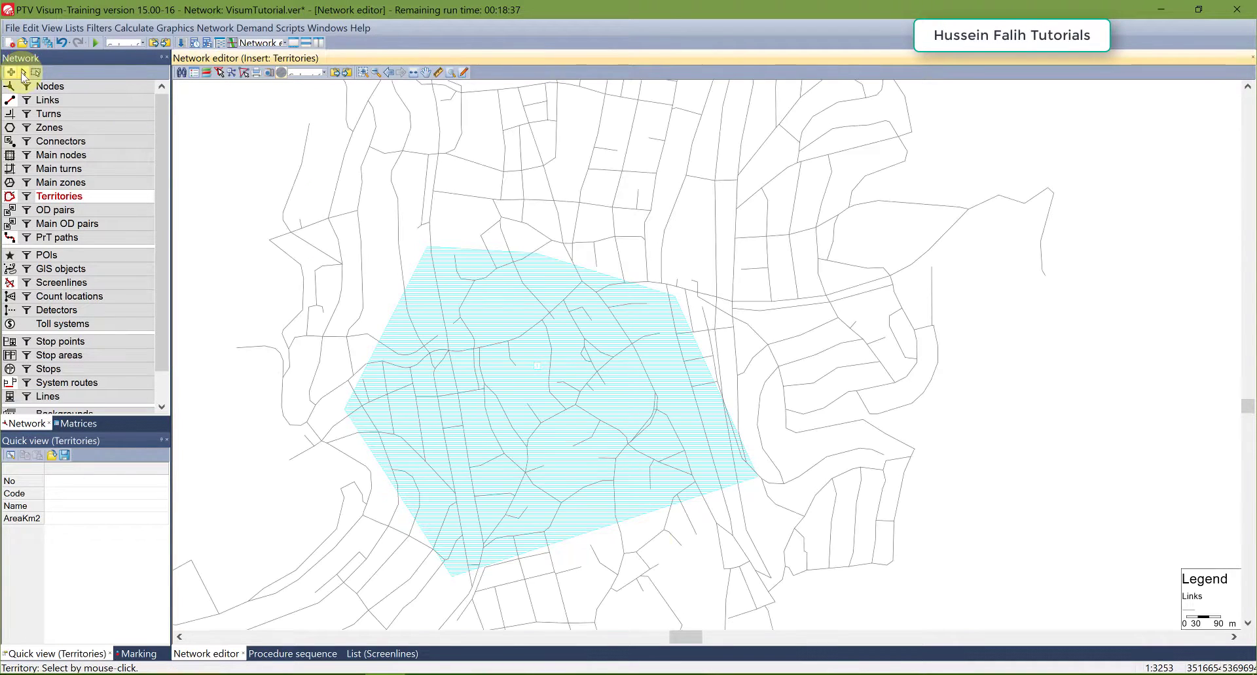
left_click(612, 379)
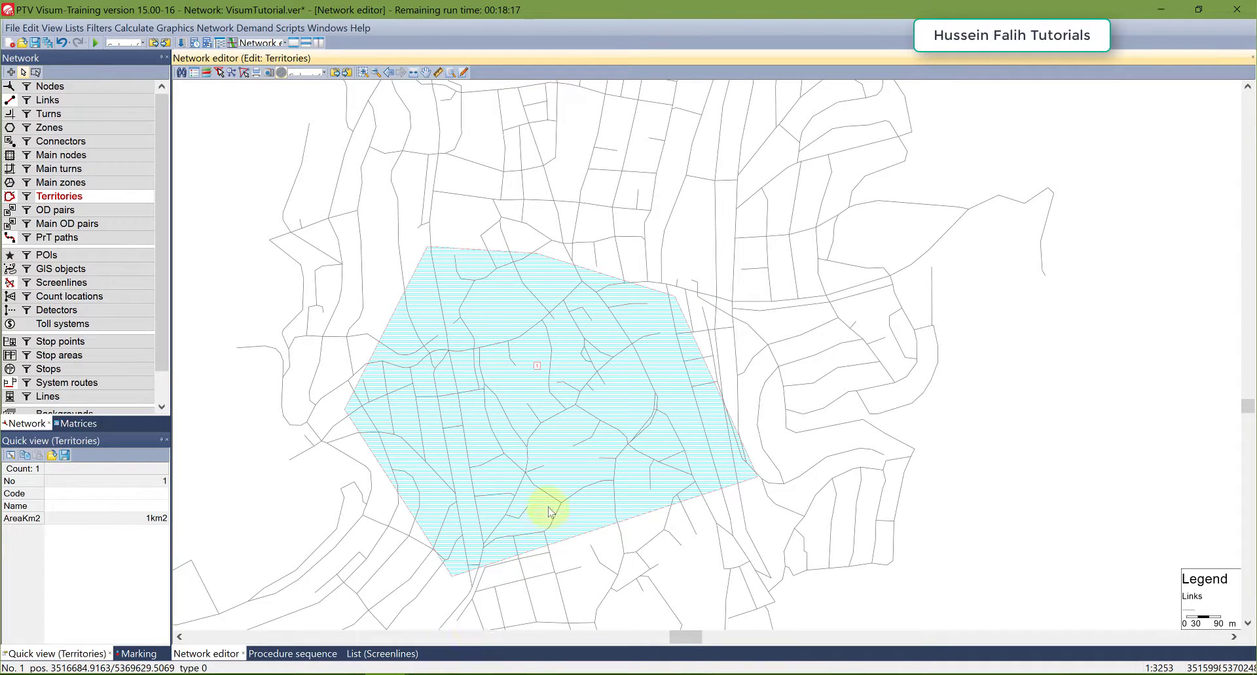
Step: Add a Territory indicators procedure from the Miscellaneous group at the end of the procedure sequence and execute only that procedure
left_click(134, 28)
left_click(143, 45)
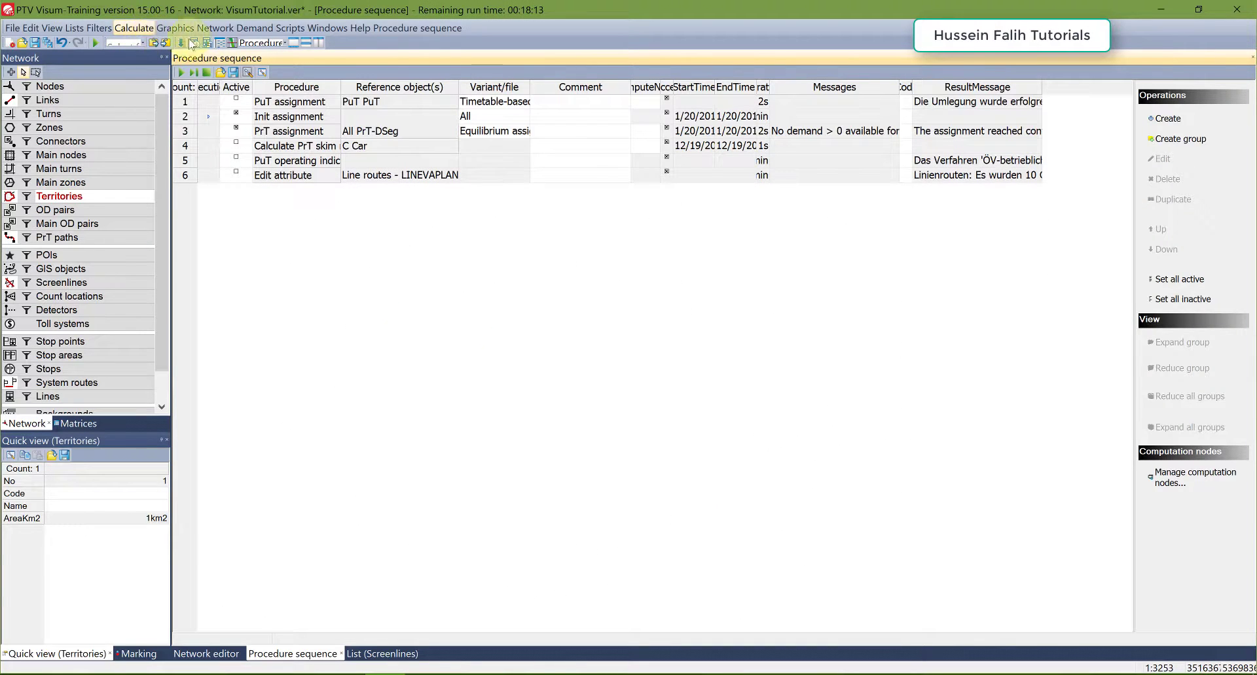
left_click(216, 178)
left_click(1171, 119)
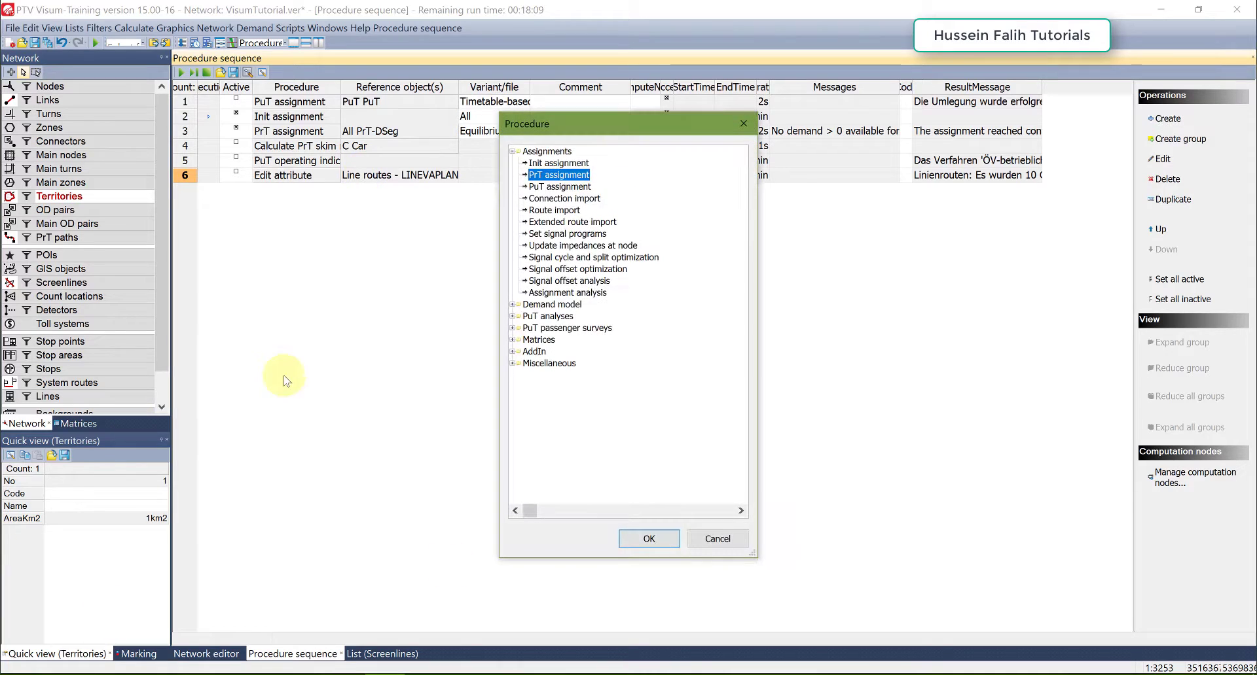
double_click(557, 365)
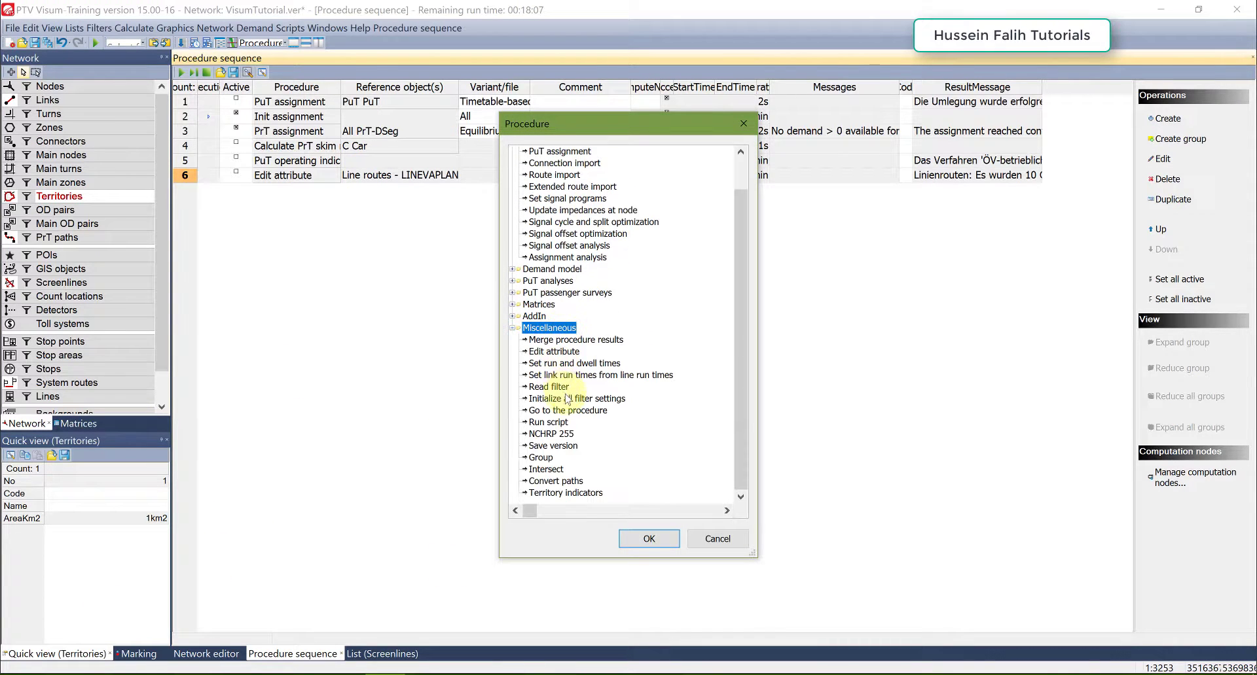
double_click(574, 495)
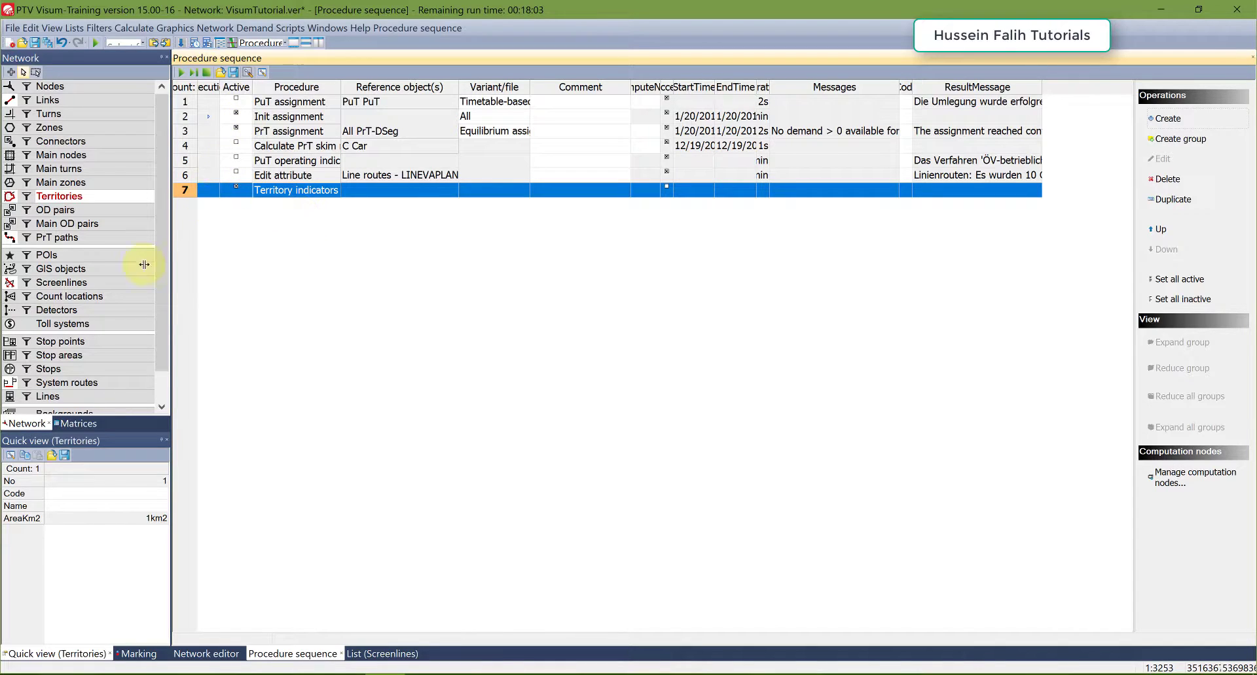
right_click(207, 191)
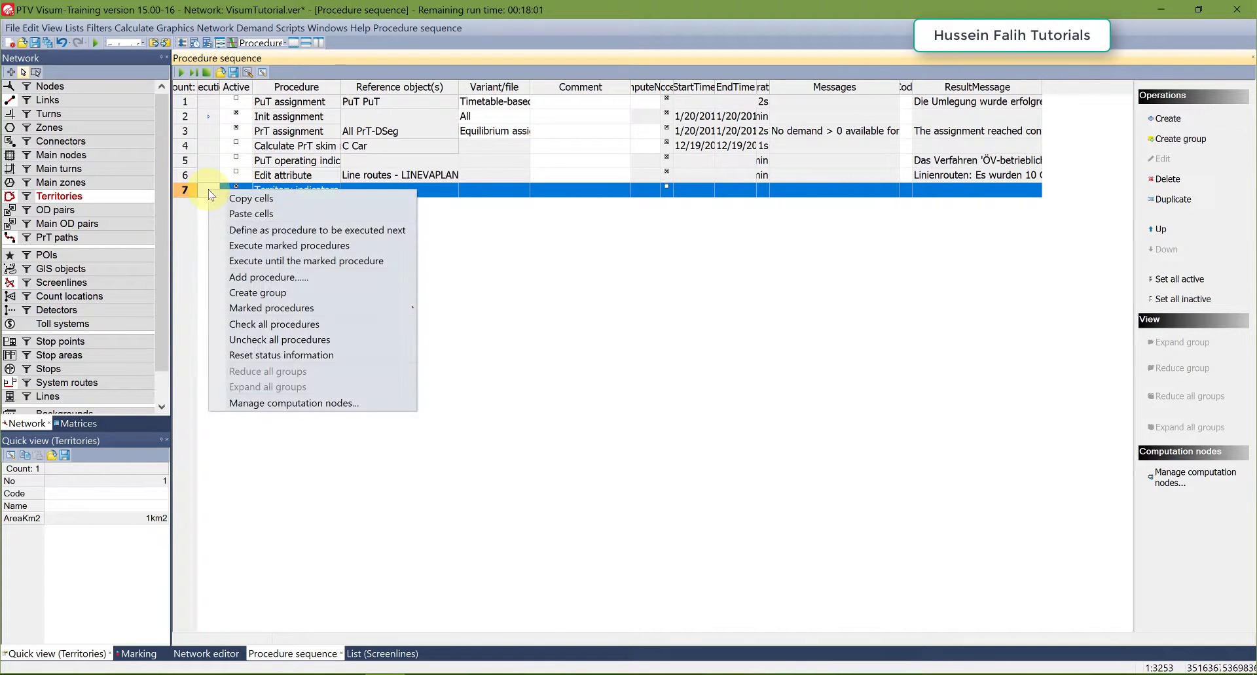
left_click(243, 246)
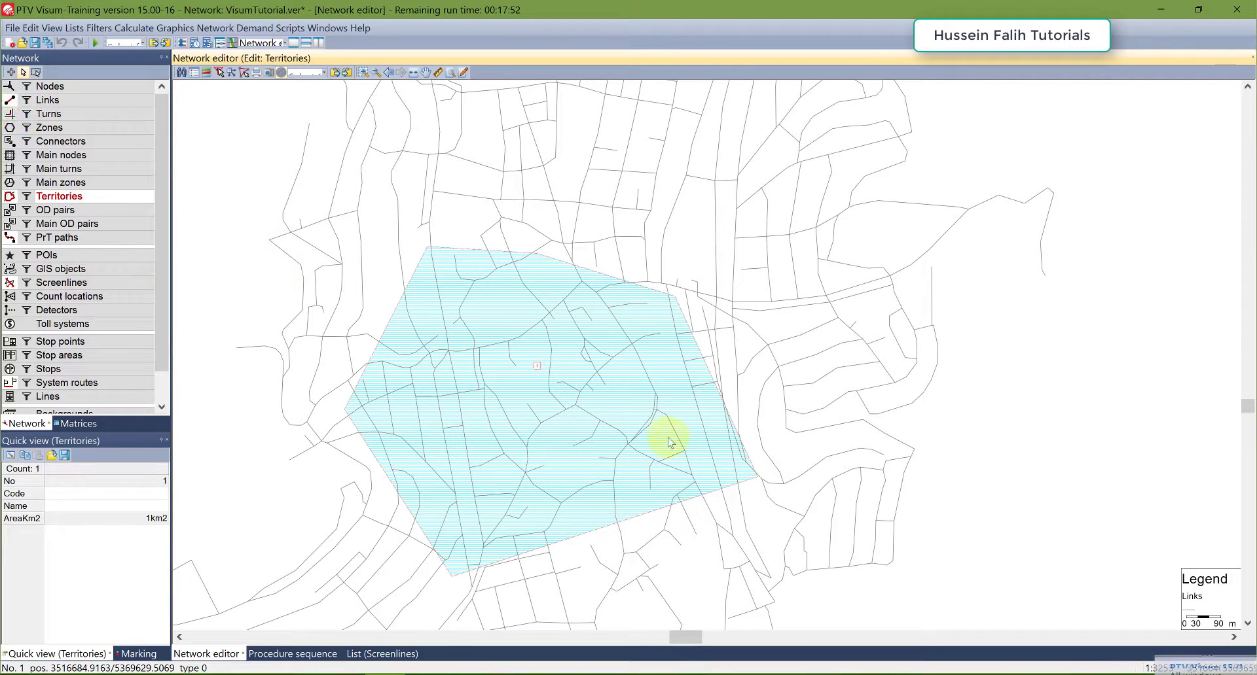
Step: Reselect the central territory in the network and open the Basis list of territories
left_click(226, 205)
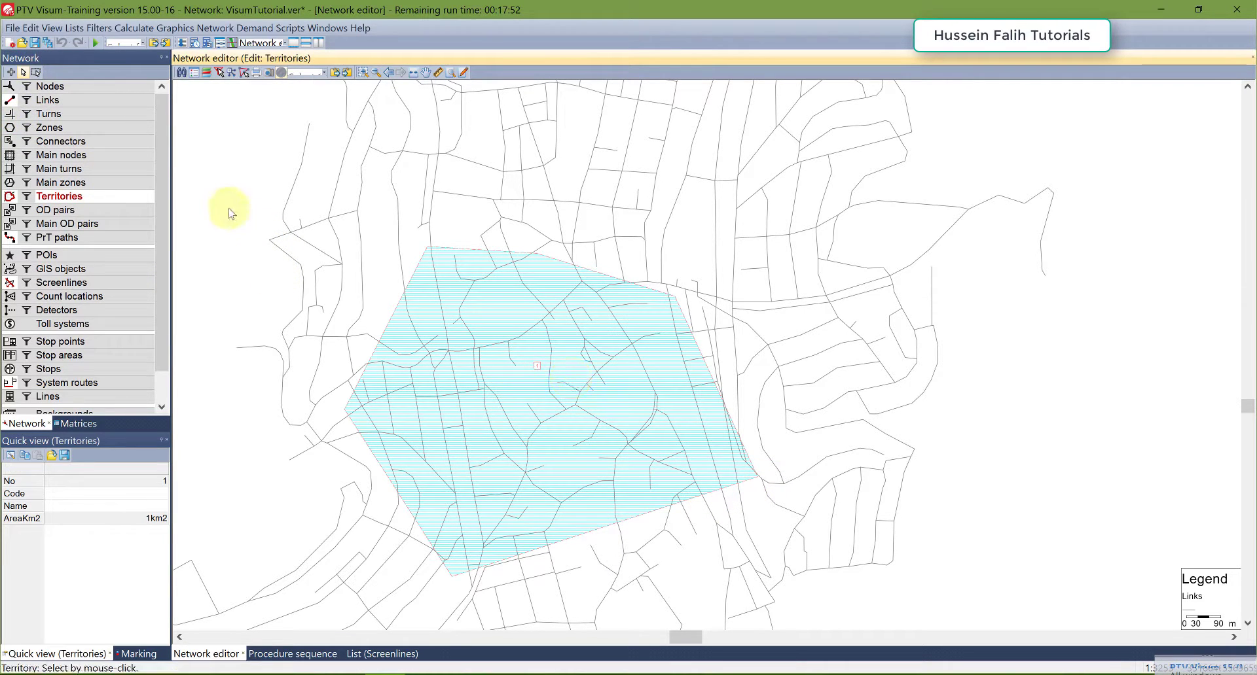
left_click(550, 374)
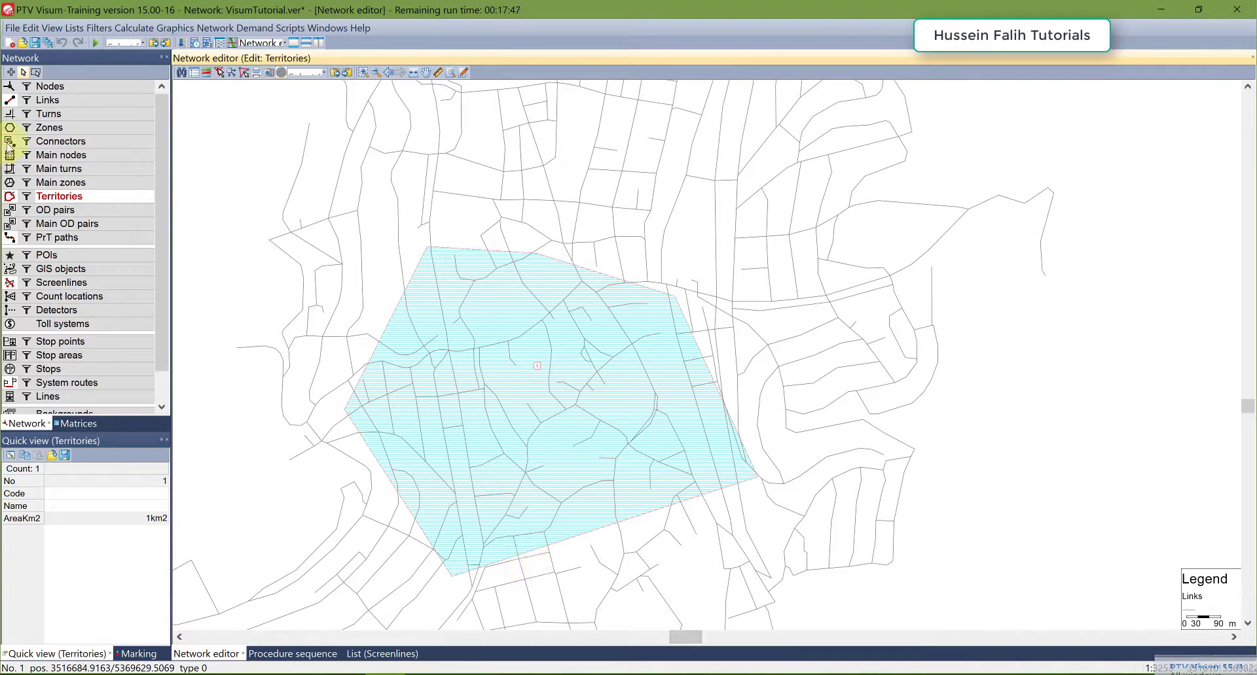
right_click(55, 196)
mouse_move(100, 256)
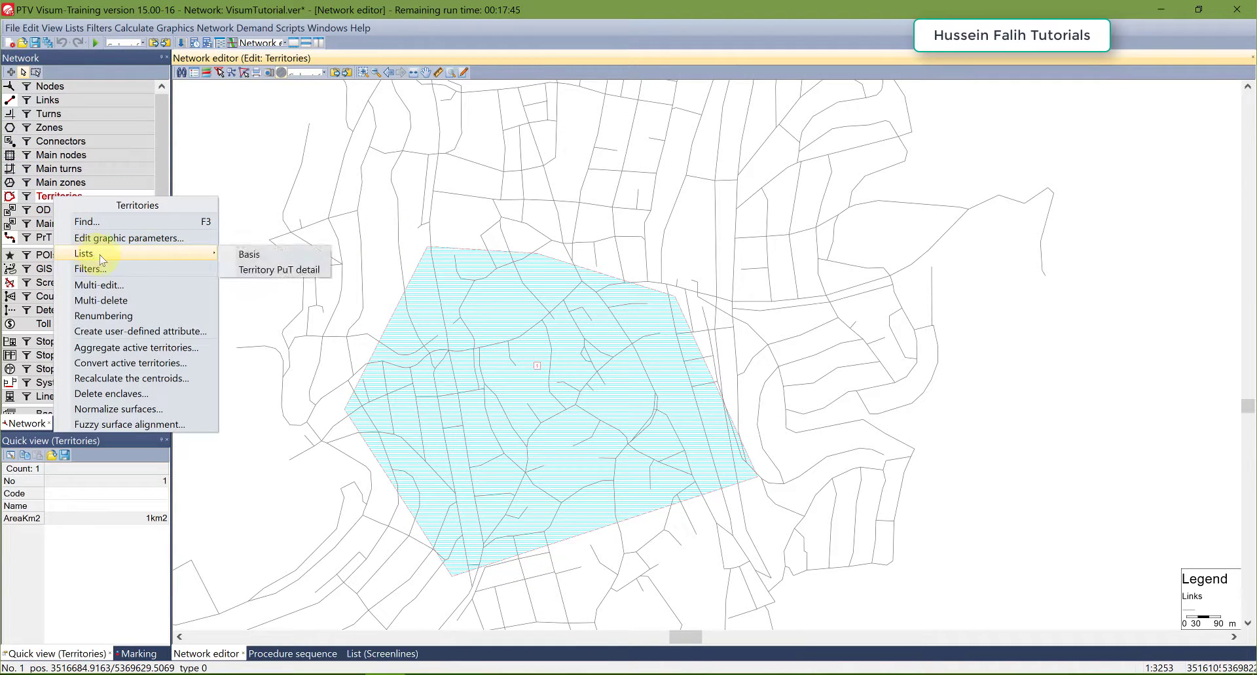
left_click(257, 260)
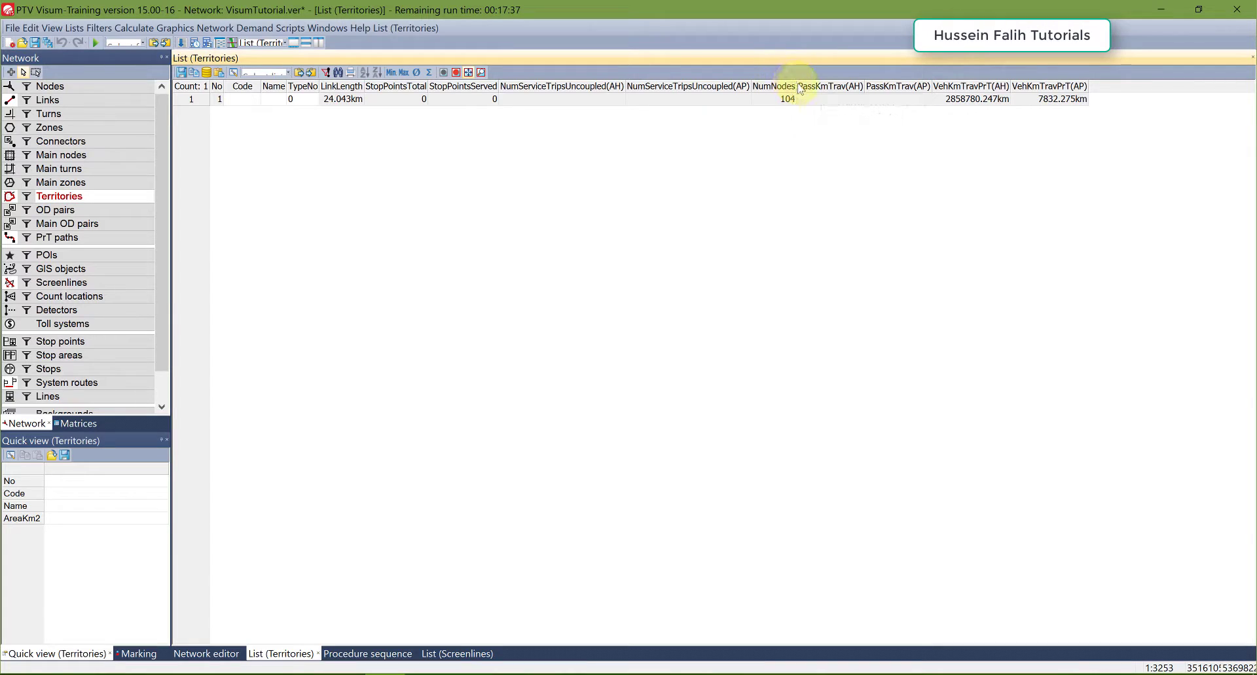
Step: Examine the territory's number of nodes and its PrT vehicle kilometers travelled for AH and AP in the list
left_click(770, 102)
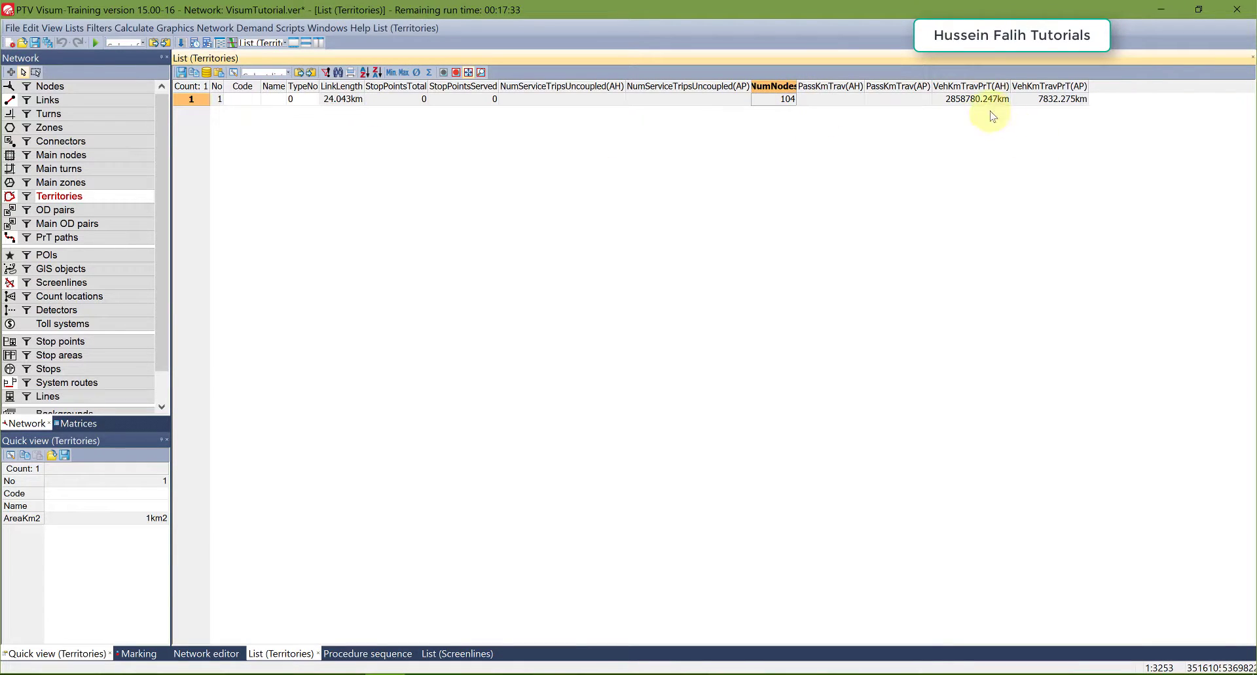
left_click(948, 103)
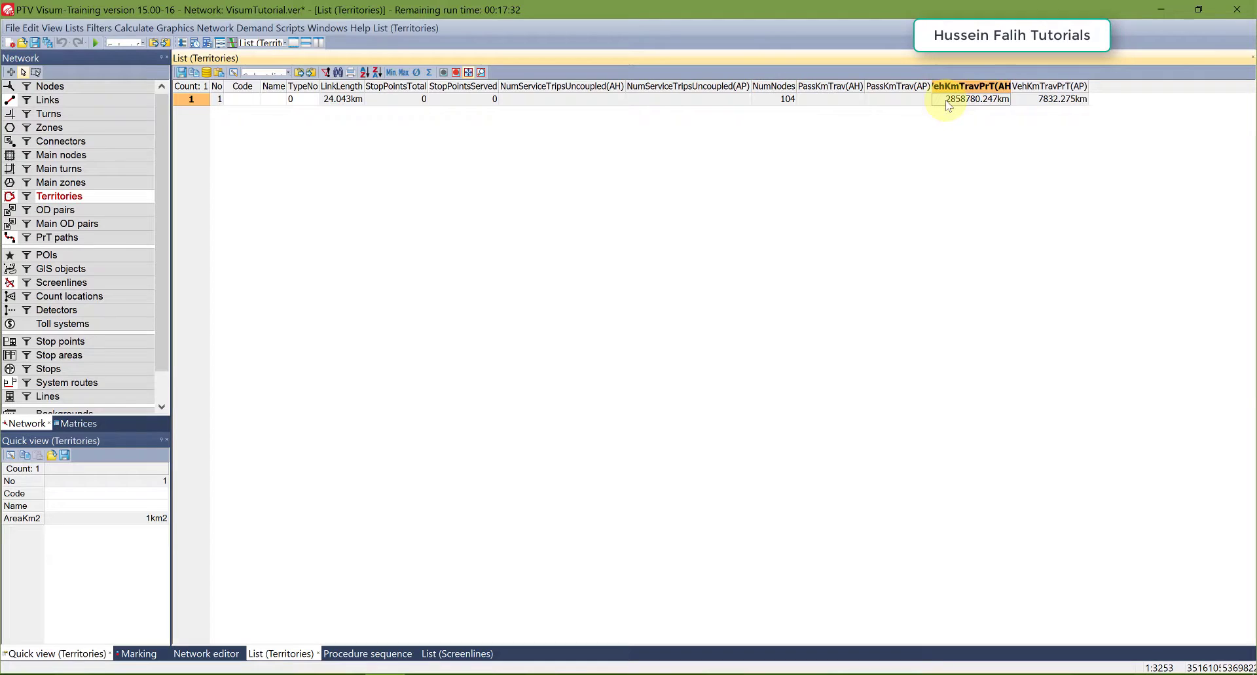
left_click(1031, 107)
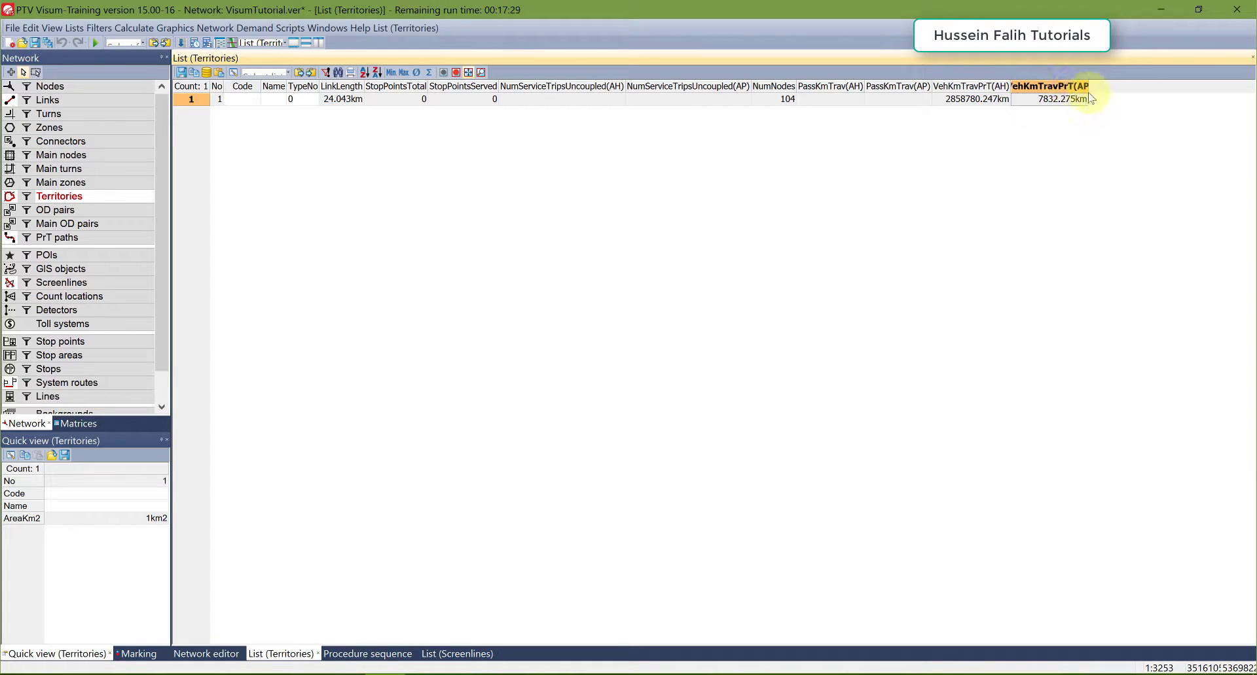
left_click(635, 241)
left_click(306, 98)
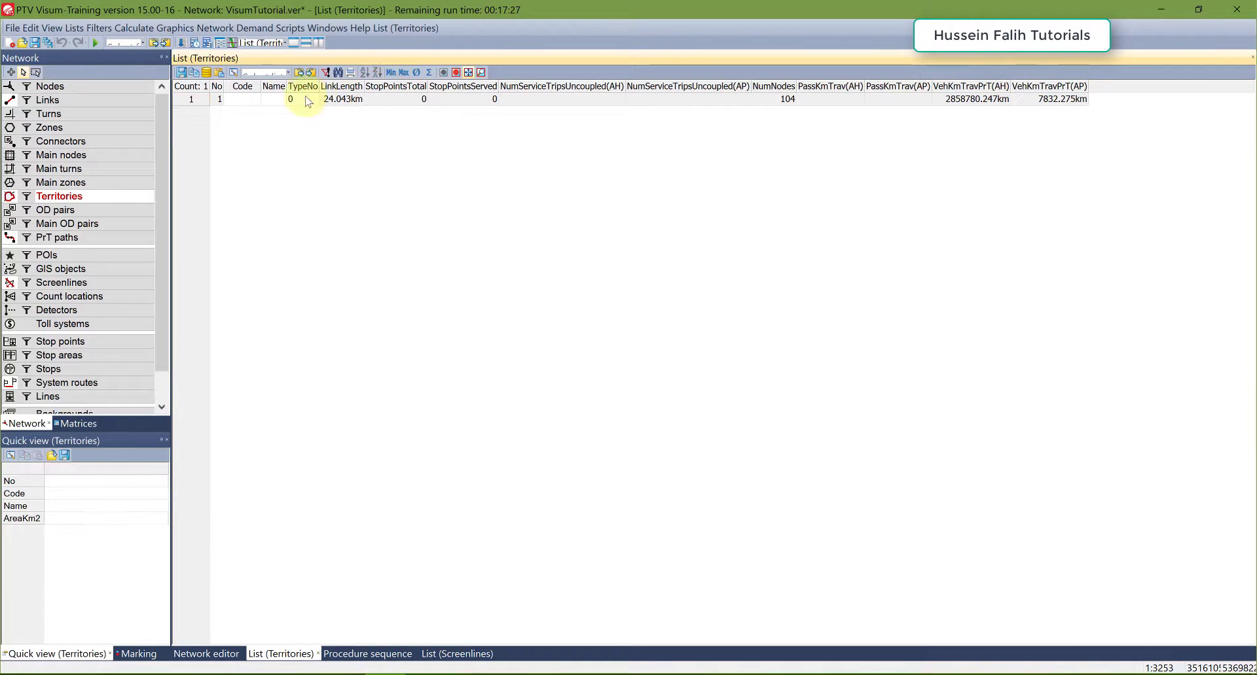
Step: Remove all attributes from the attribute selection of the territories list
left_click(234, 73)
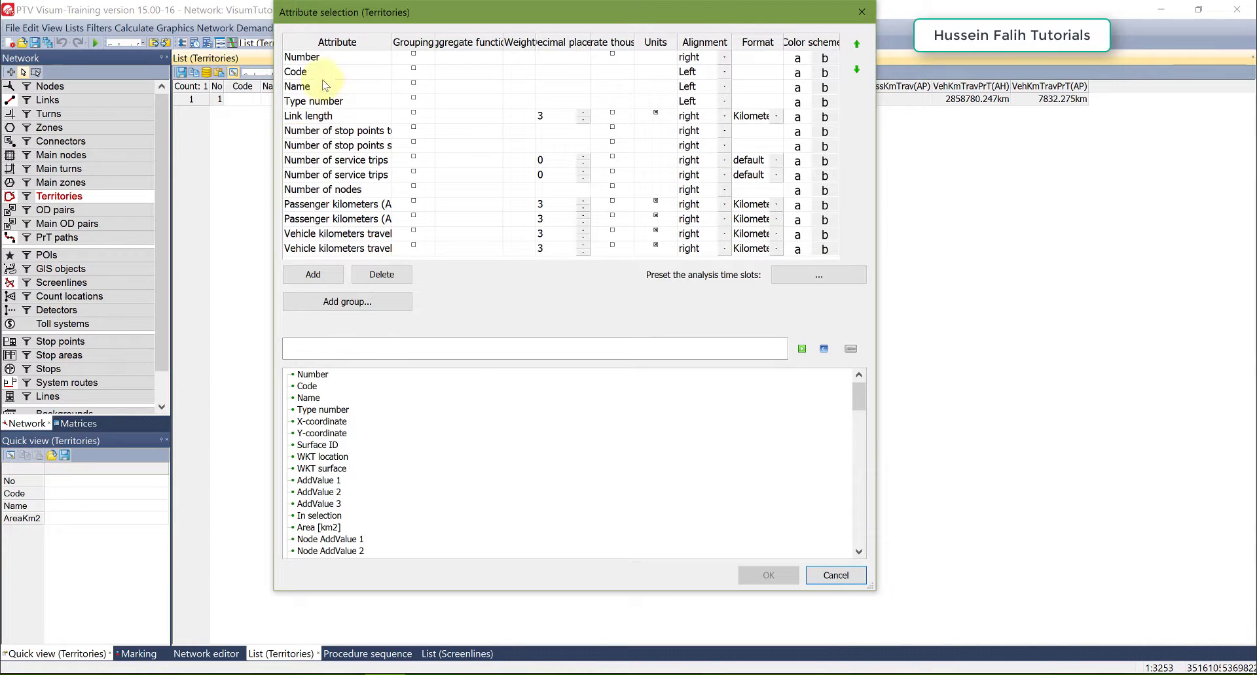
left_click(322, 79)
key("ctrl+a")
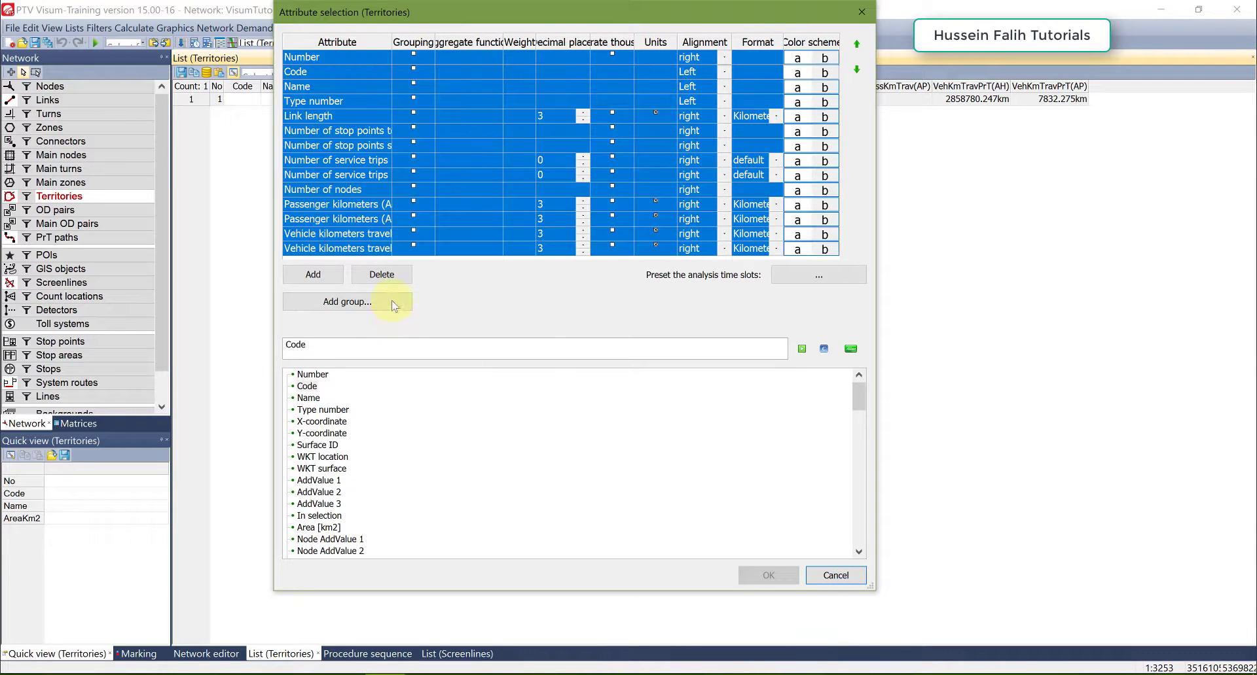
left_click(381, 275)
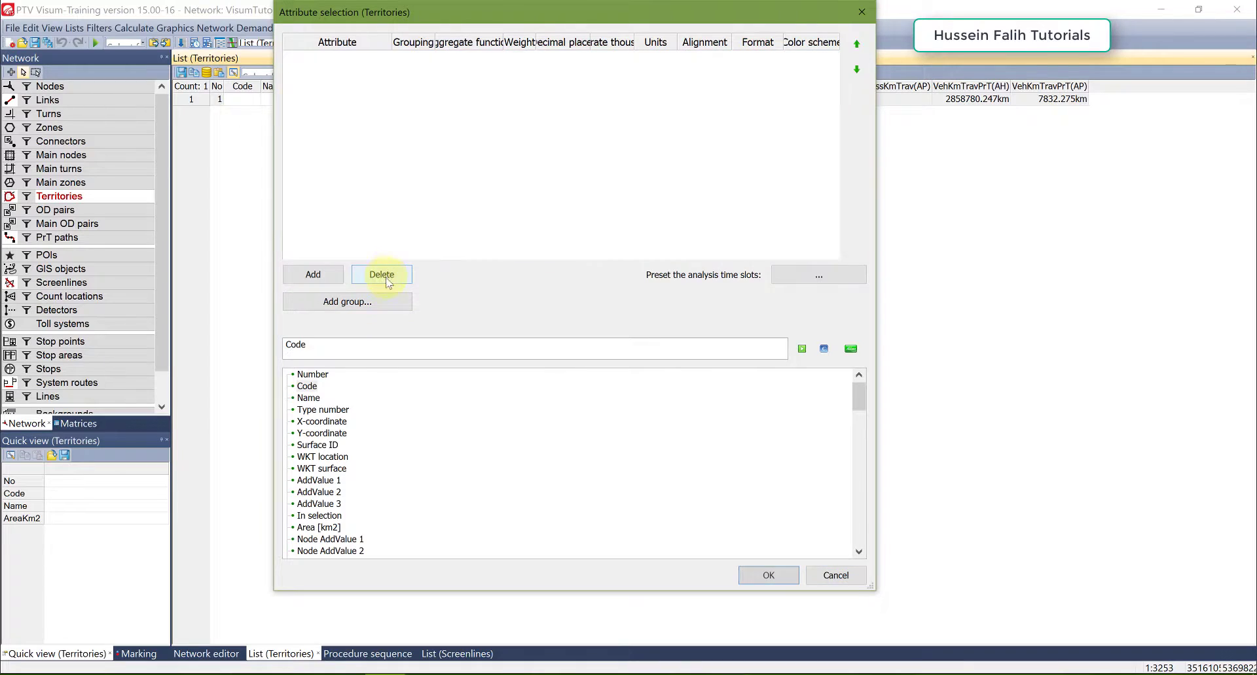
Step: Look through the attributes available for territories, including network length, operating kilometers, cost and passenger indicators
left_click(339, 411)
scroll(347, 416, "down", 3)
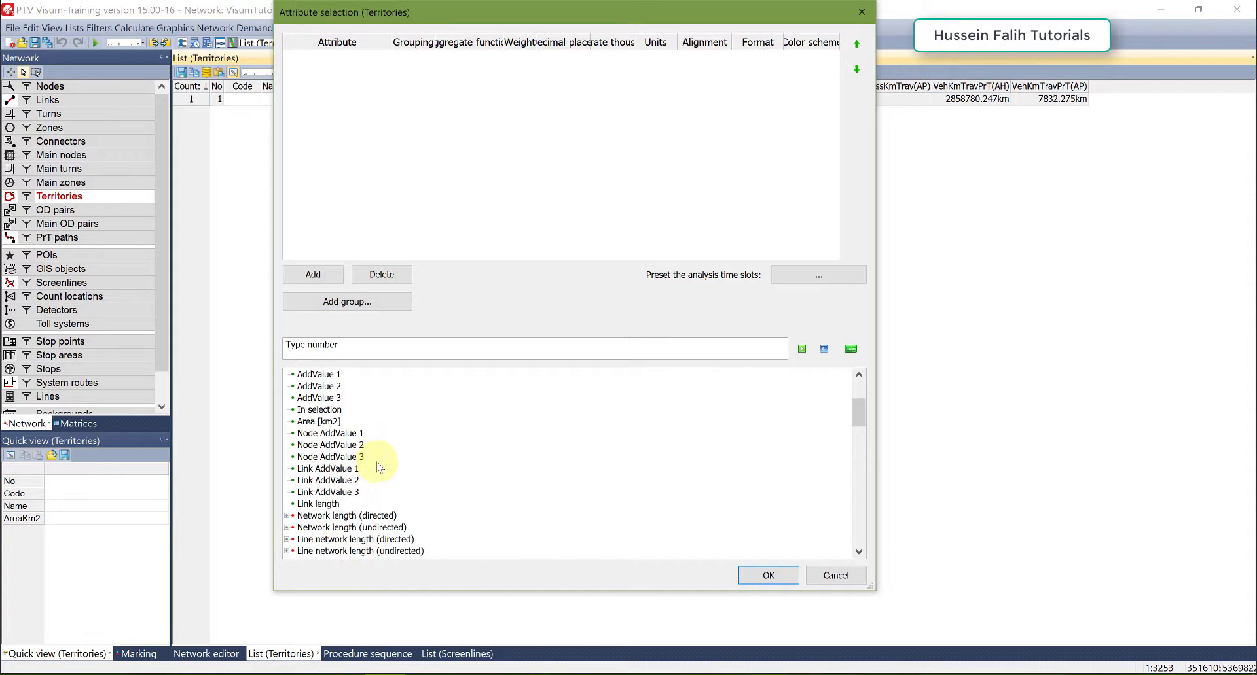
scroll(353, 417, "up", 1)
scroll(393, 445, "down", 5)
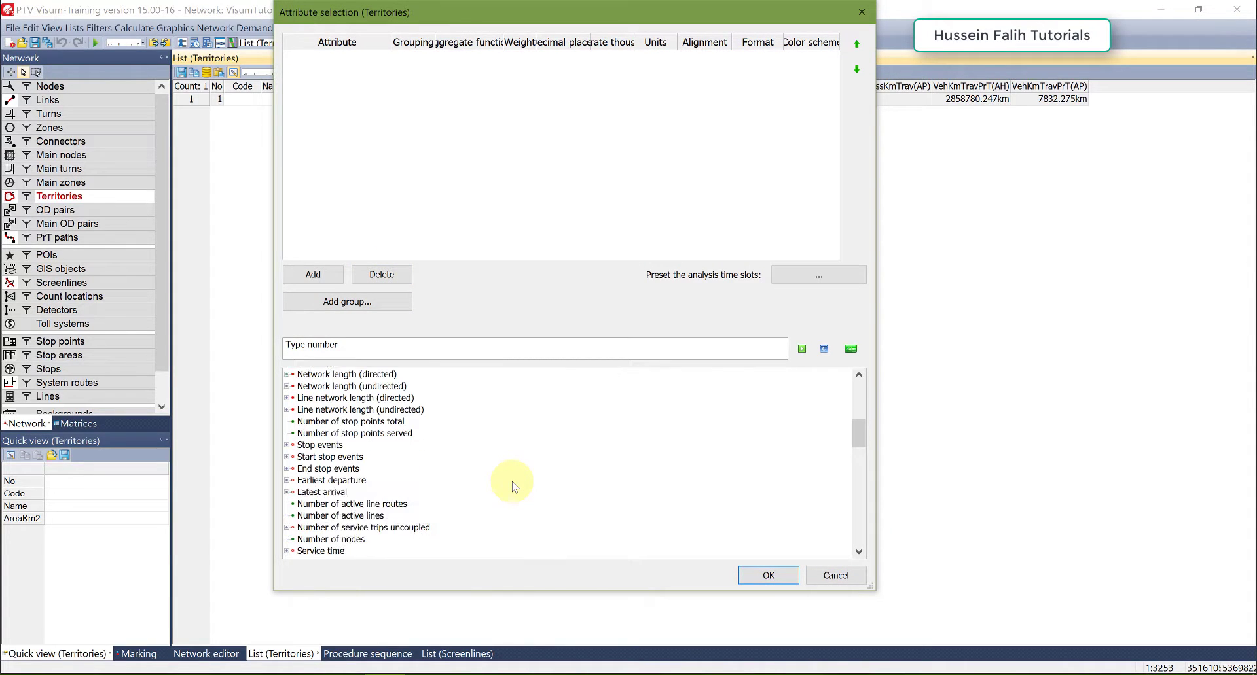
scroll(515, 484, "up", 1)
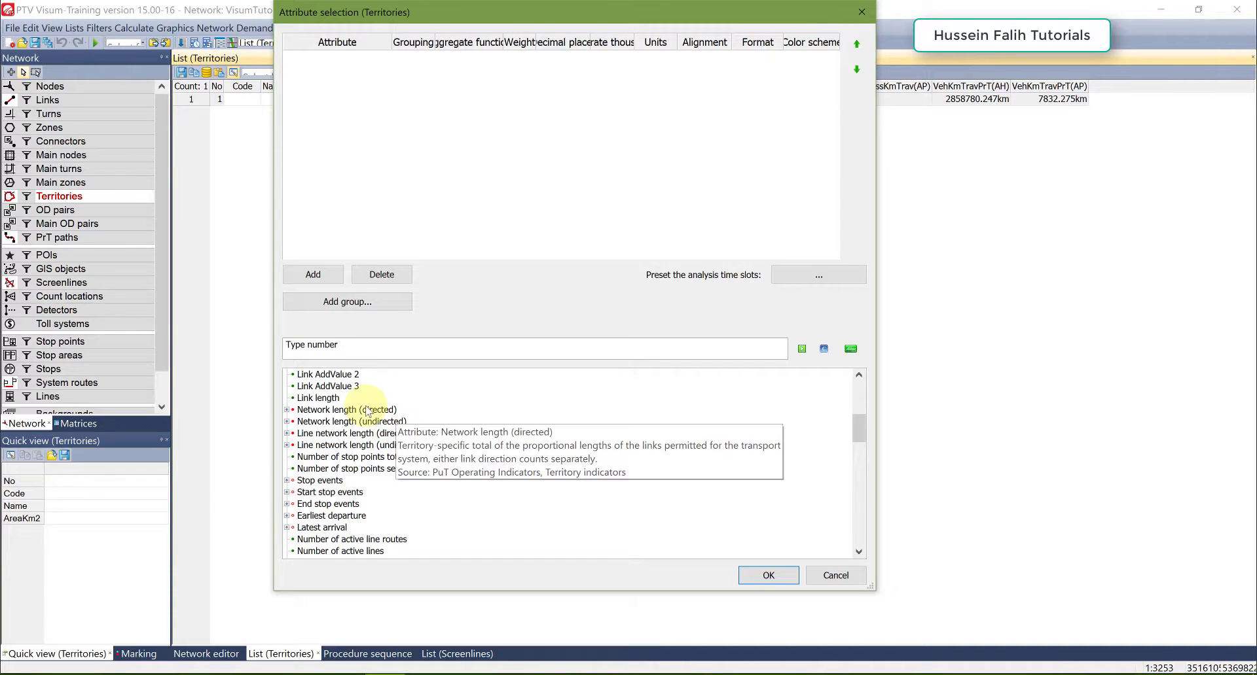
scroll(449, 440, "down", 1)
scroll(449, 440, "down", 10)
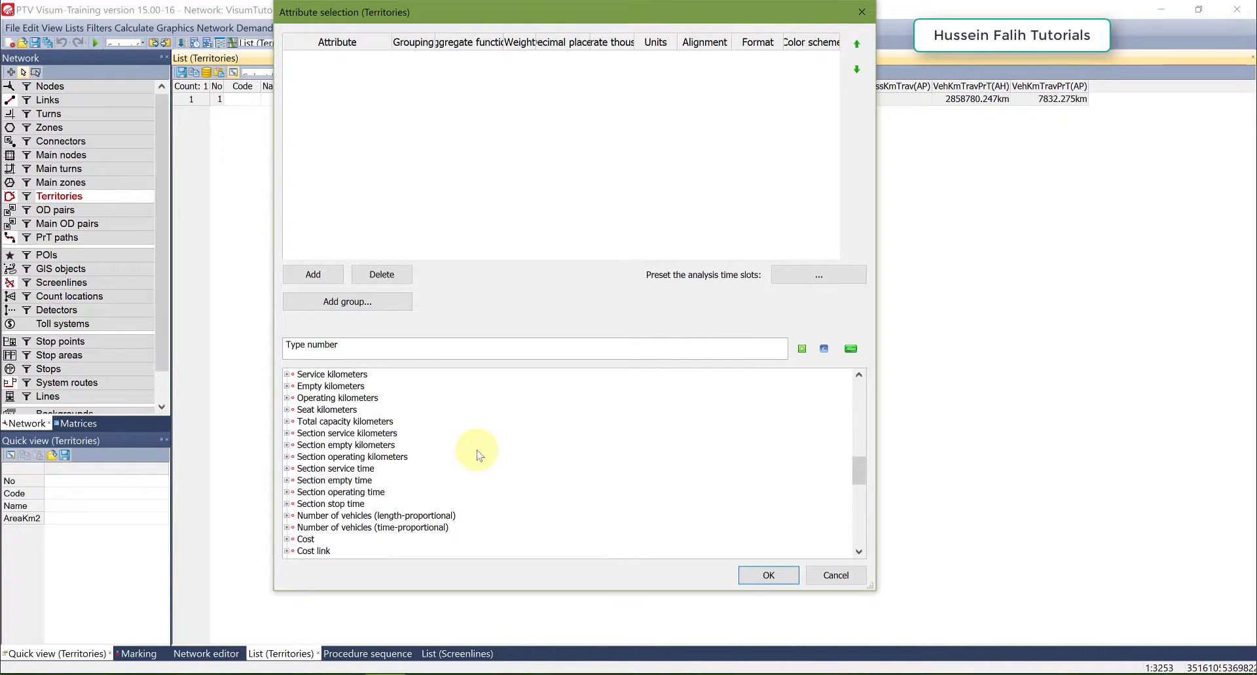
scroll(476, 454, "down", 8)
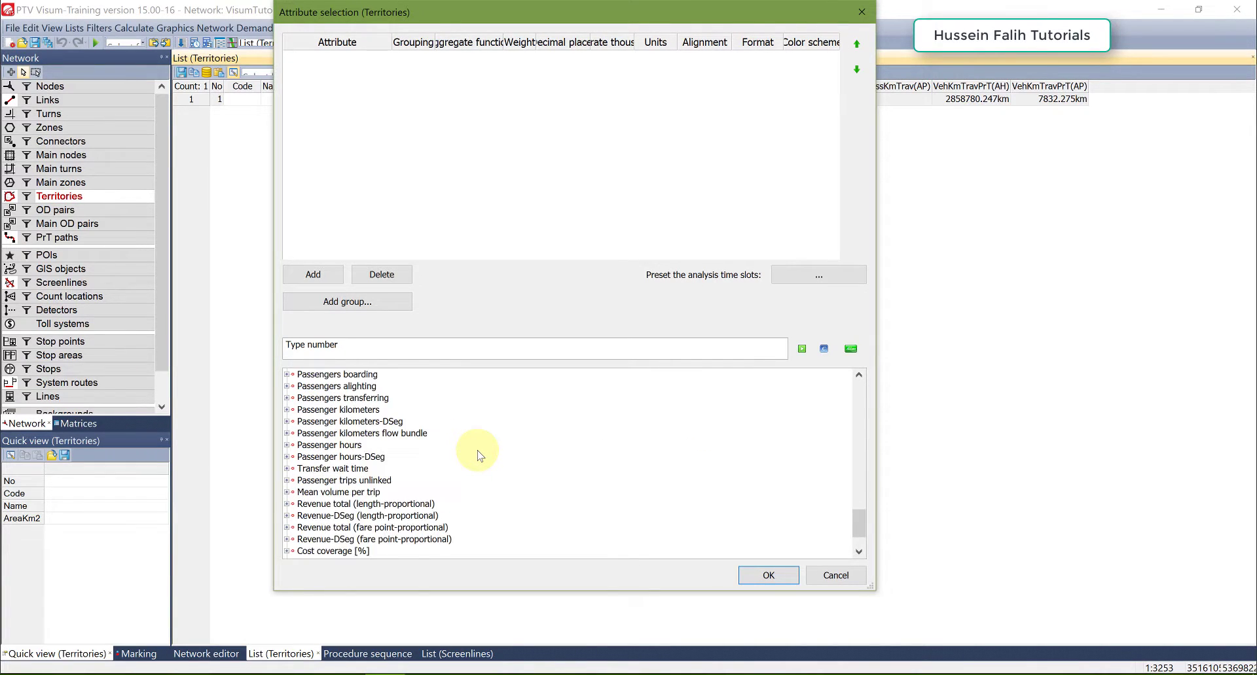
scroll(451, 451, "up", 2)
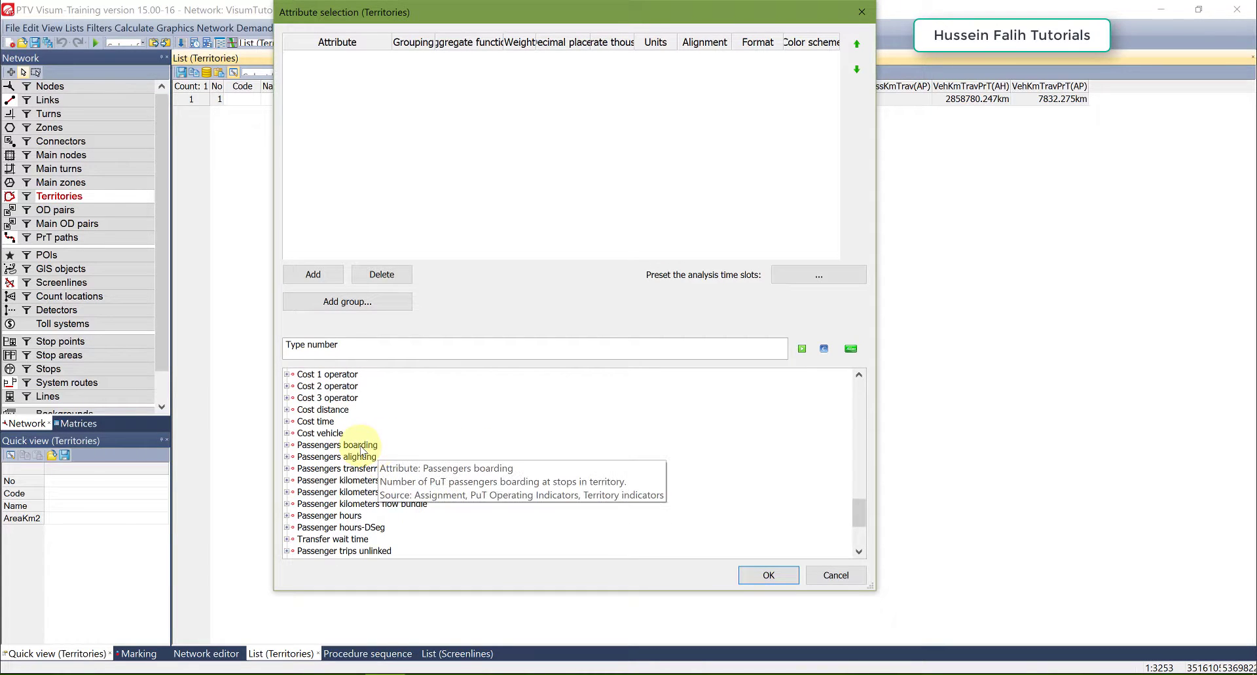
scroll(360, 451, "down", 4)
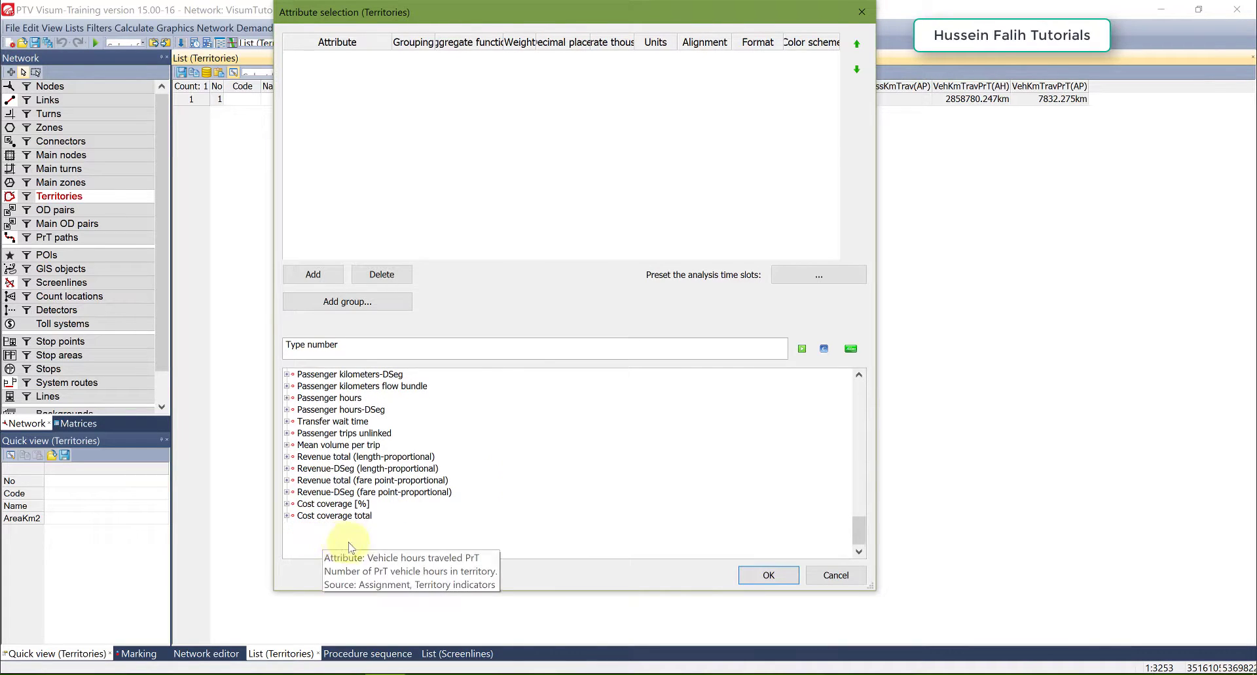
Step: Add Vehicle kilometers traveled PrT for the analysis period to the attribute selection of the territories list
double_click(357, 527)
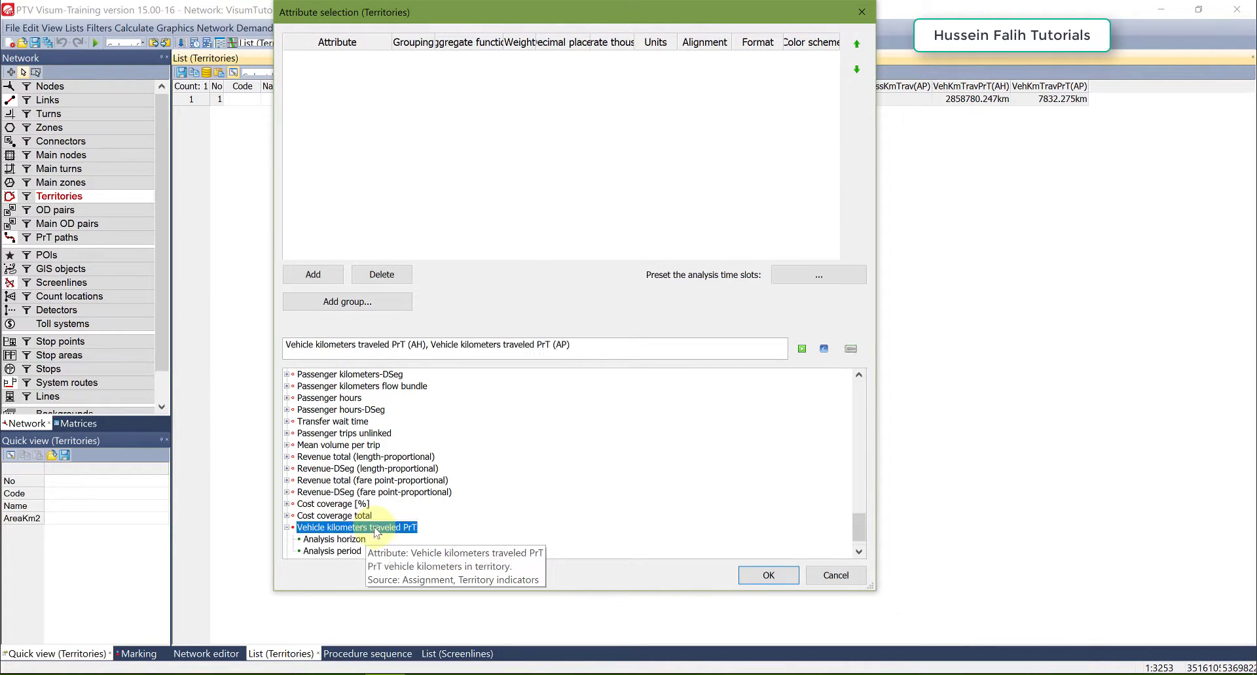
left_click(350, 552)
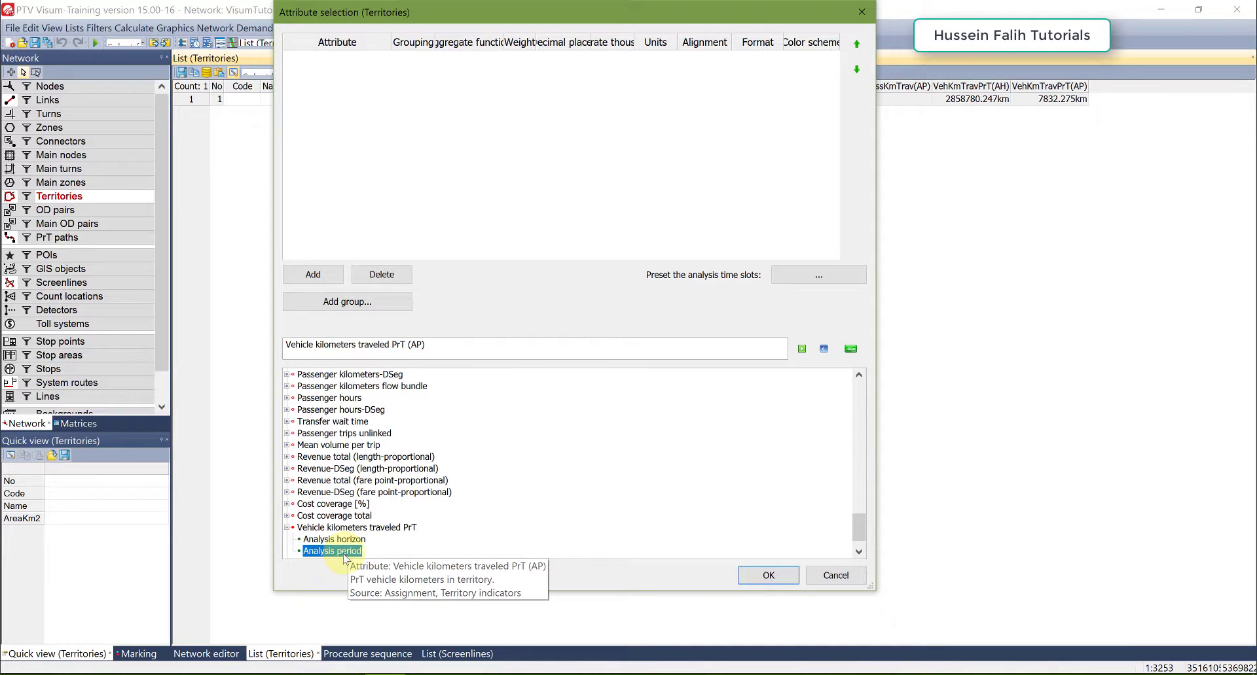
scroll(344, 550, "down", 1)
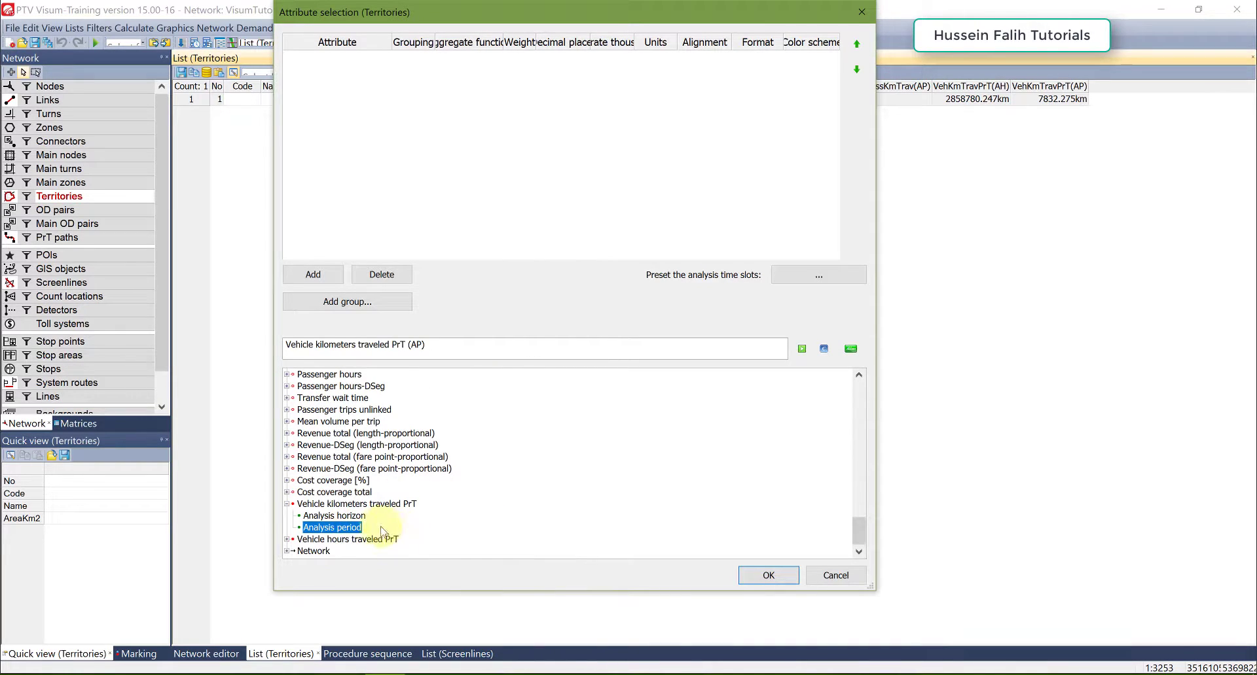
double_click(337, 527)
Step: Add Vehicle hours traveled PrT for the analysis period and apply the attribute selection to the territories list
left_click(324, 540)
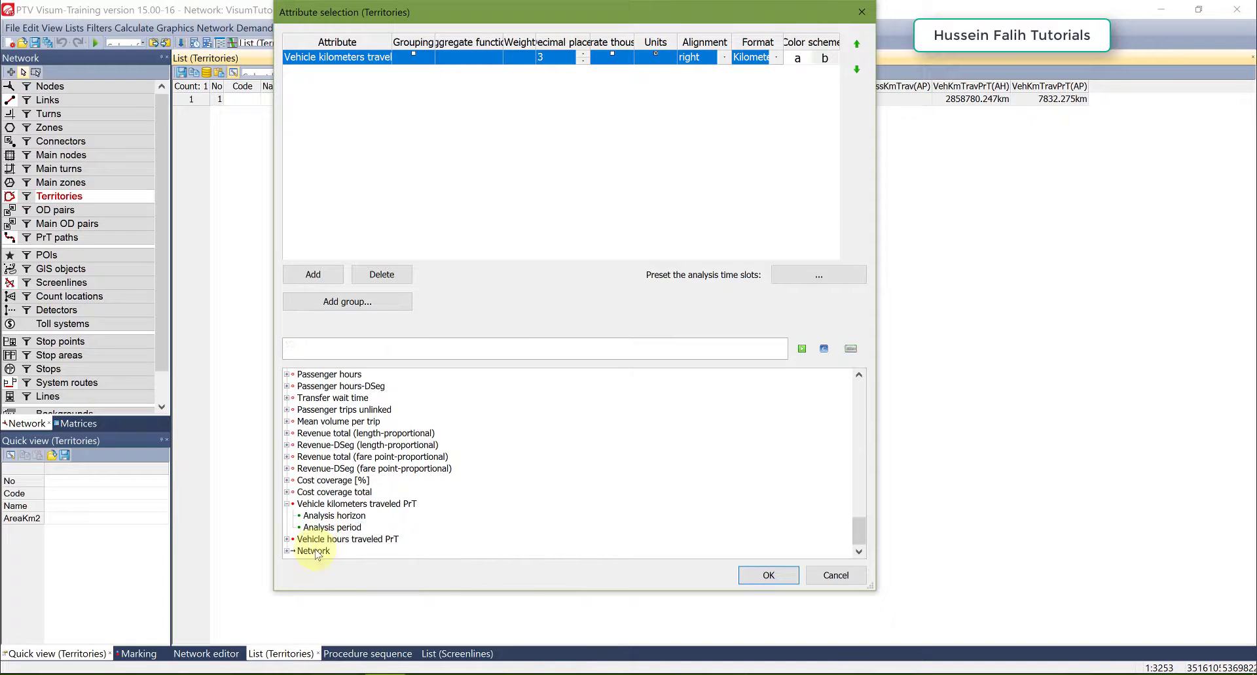
double_click(323, 540)
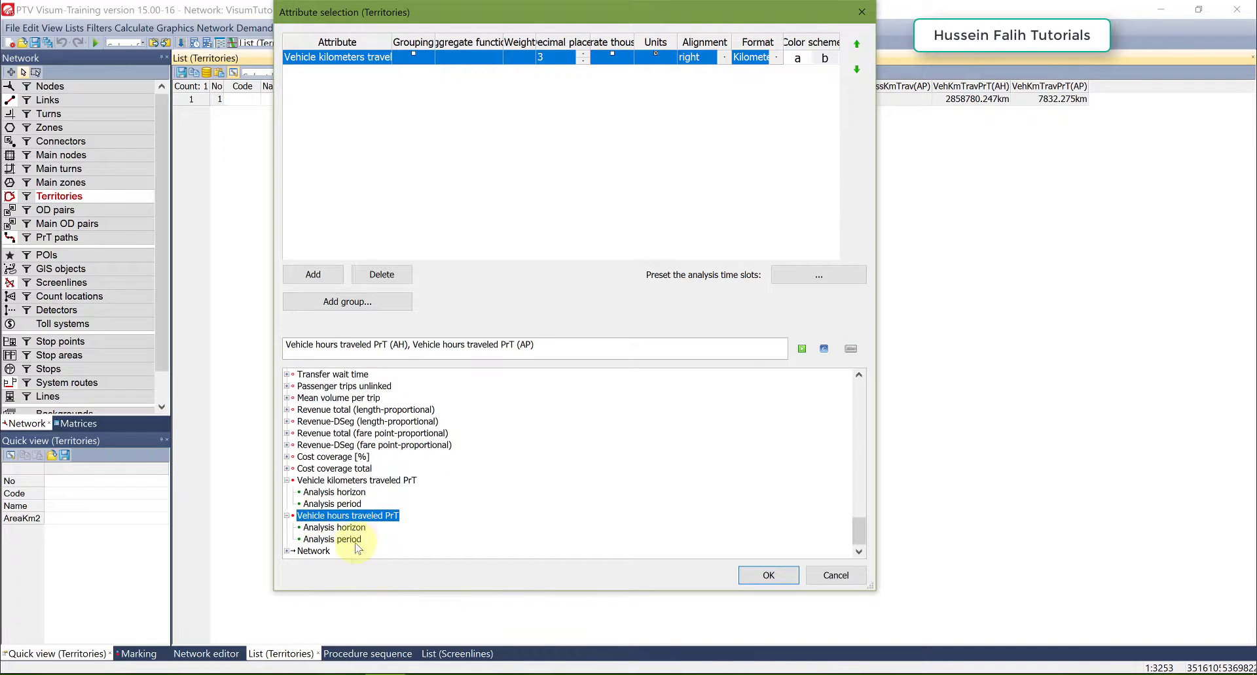
left_click(343, 542)
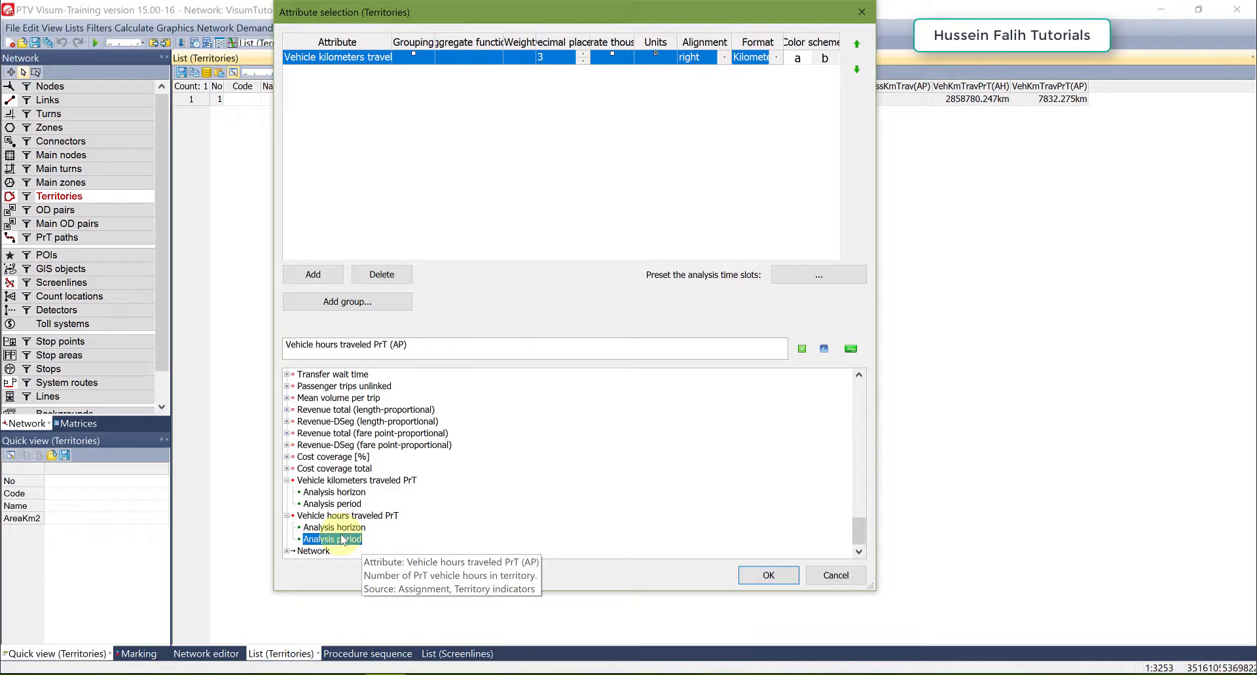
double_click(342, 540)
scroll(414, 468, "up", 10)
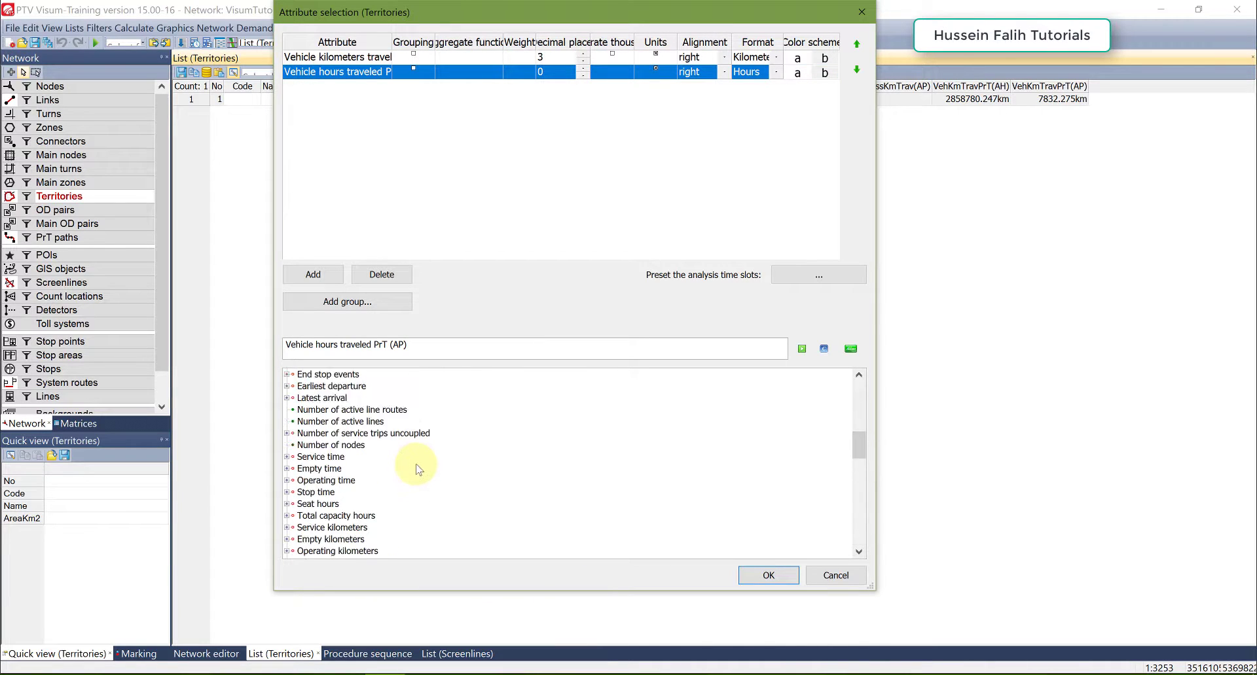
scroll(416, 464, "up", 10)
scroll(422, 457, "down", 6)
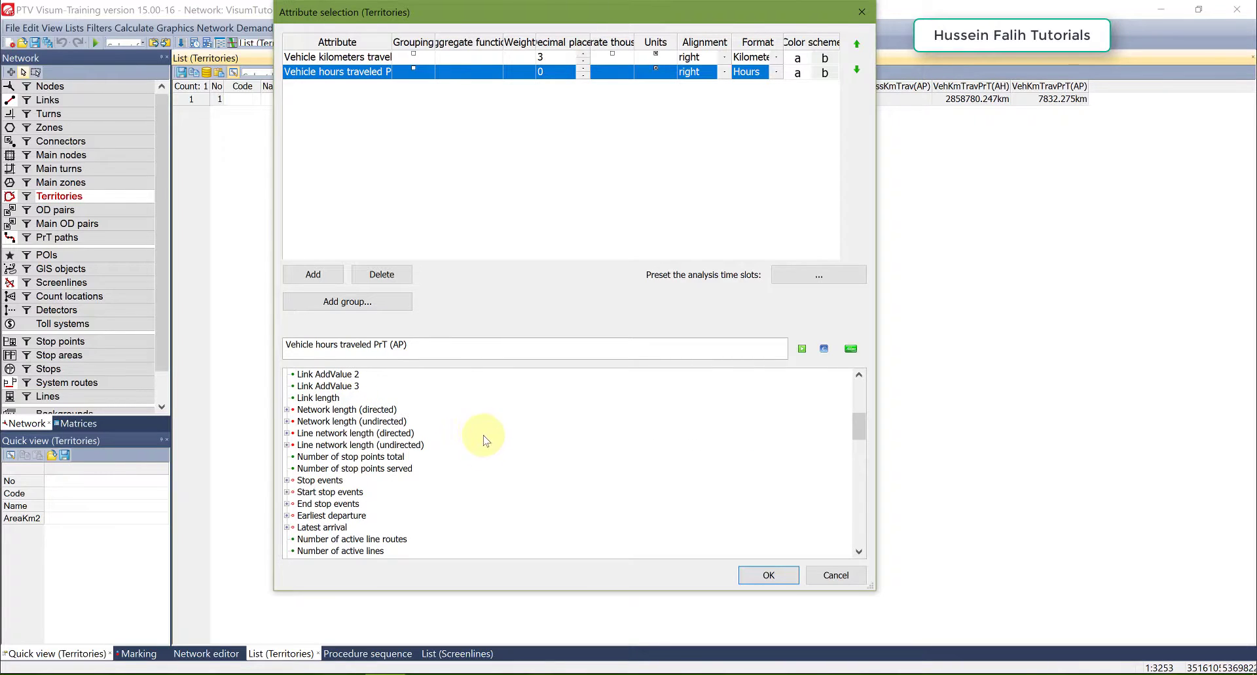
scroll(460, 494, "down", 1)
scroll(462, 492, "down", 15)
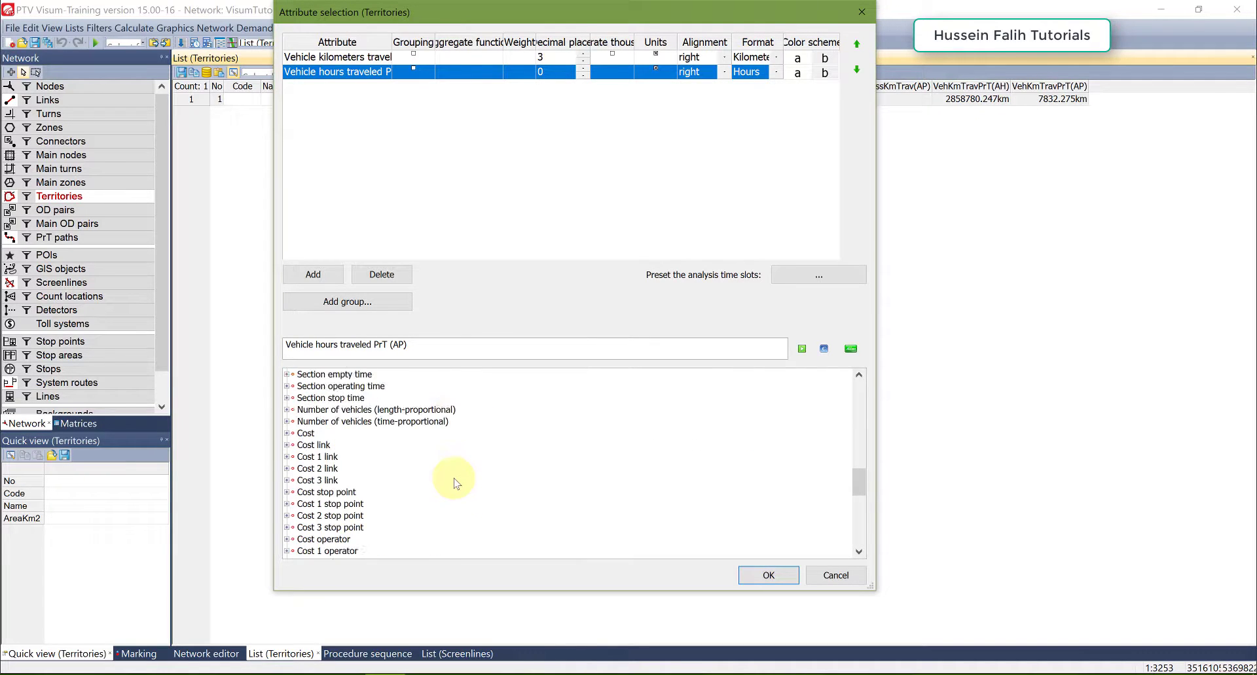
scroll(451, 482, "up", 10)
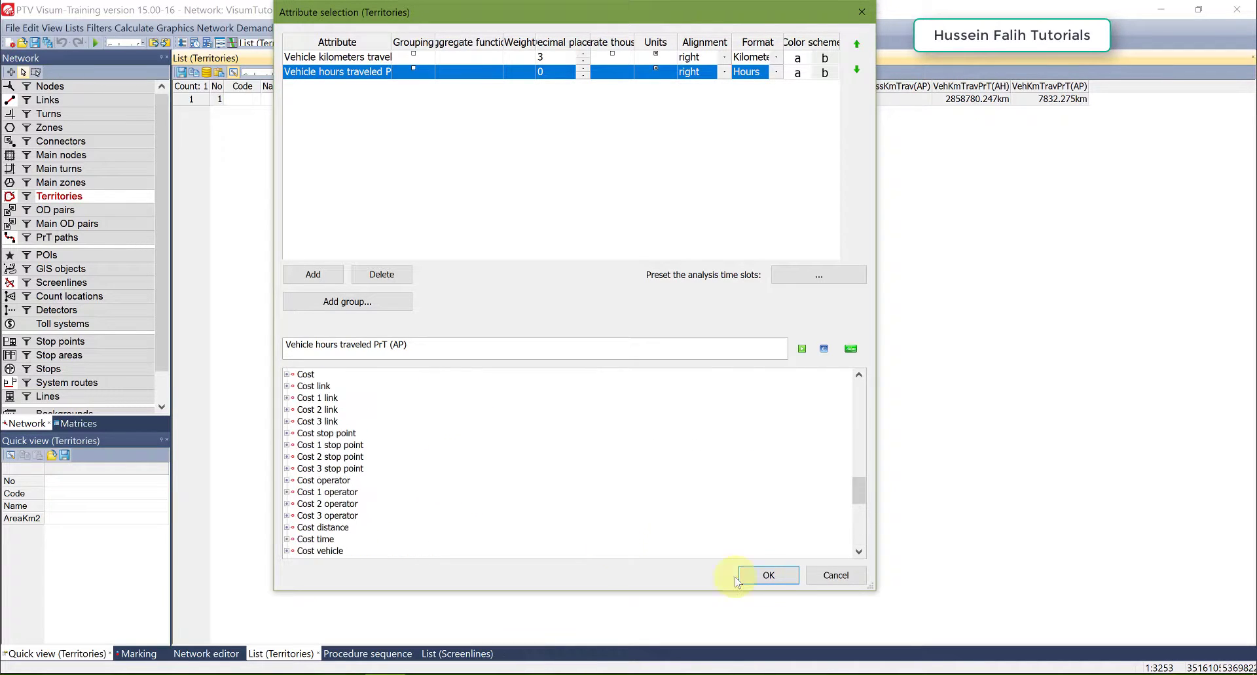
left_click(769, 576)
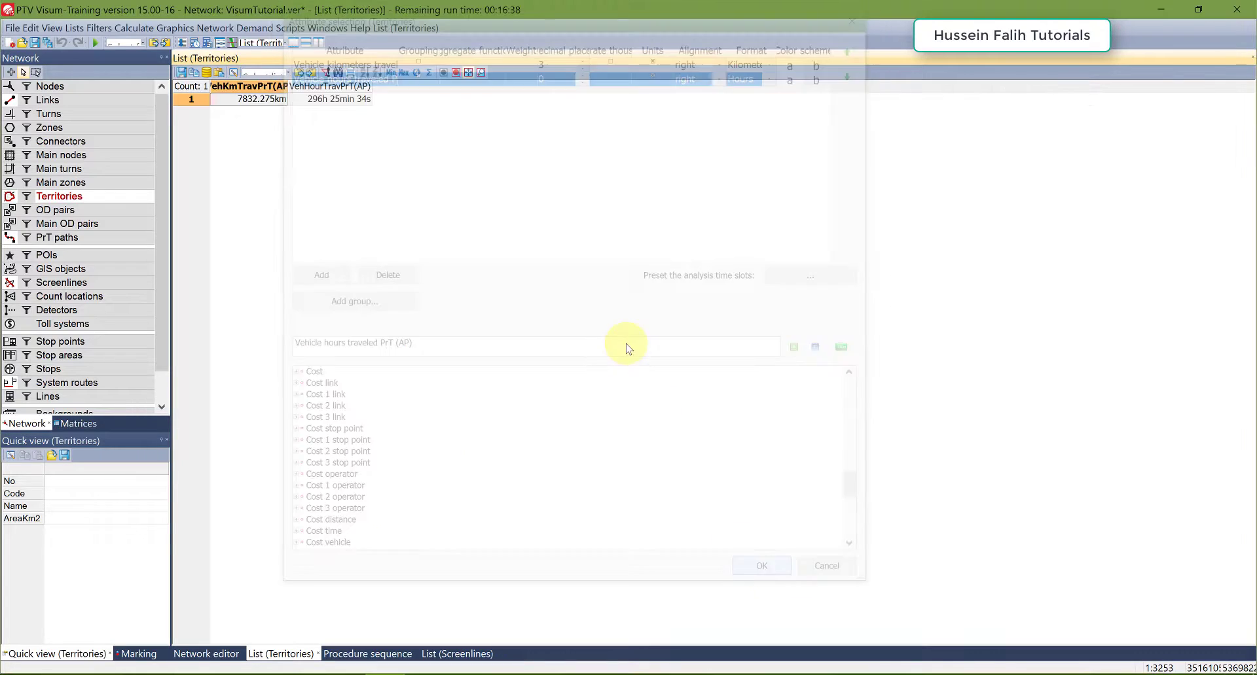
Step: Widen the VehKmTravPrT(AP) and VehHourTravPrT(AP) columns so their headers and values are fully readable
left_click(289, 85)
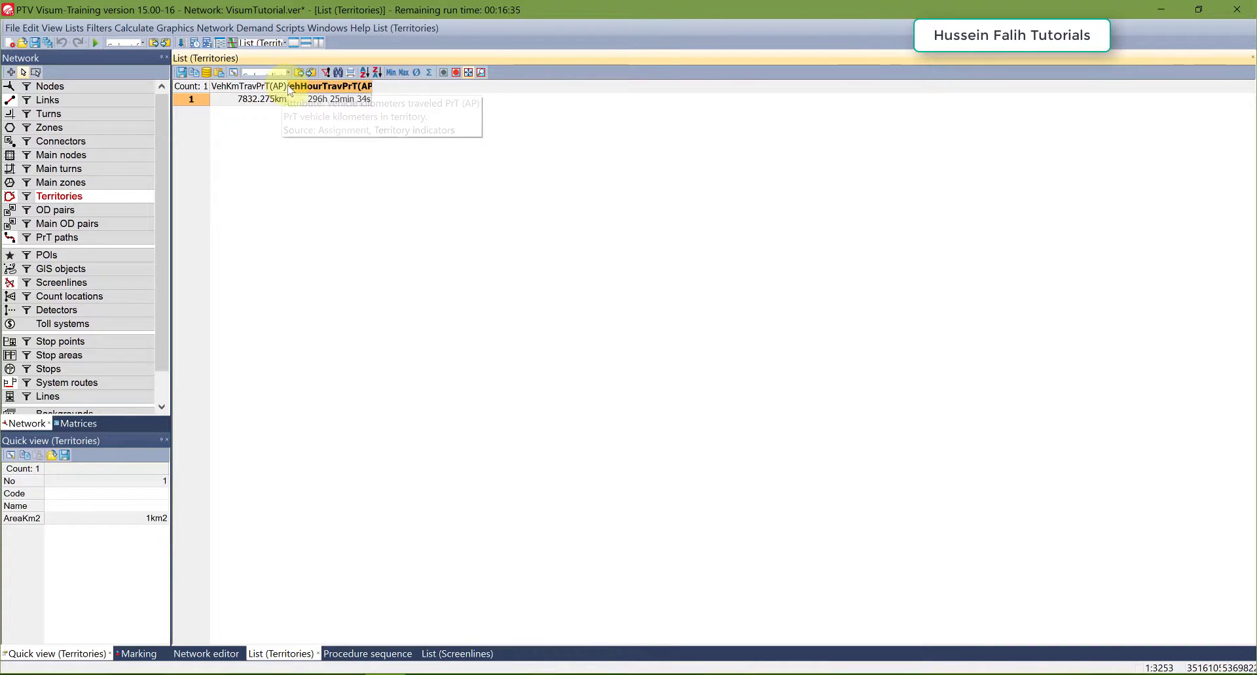
left_click(351, 204)
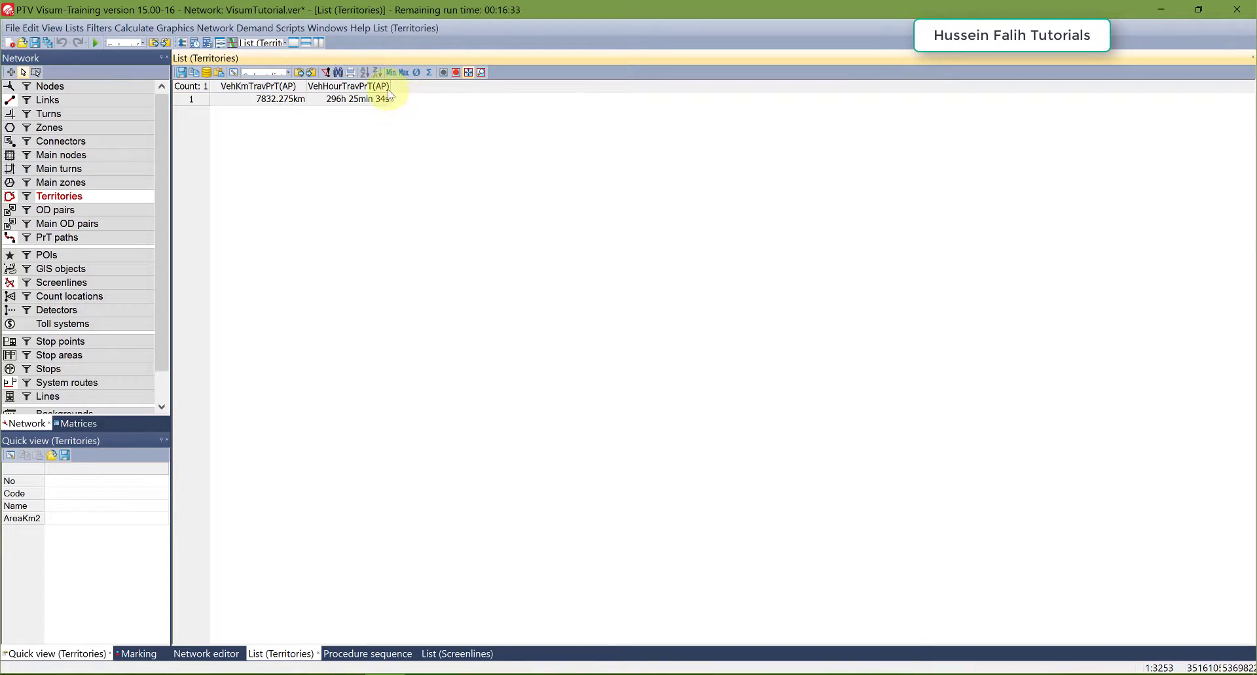
left_click(388, 88)
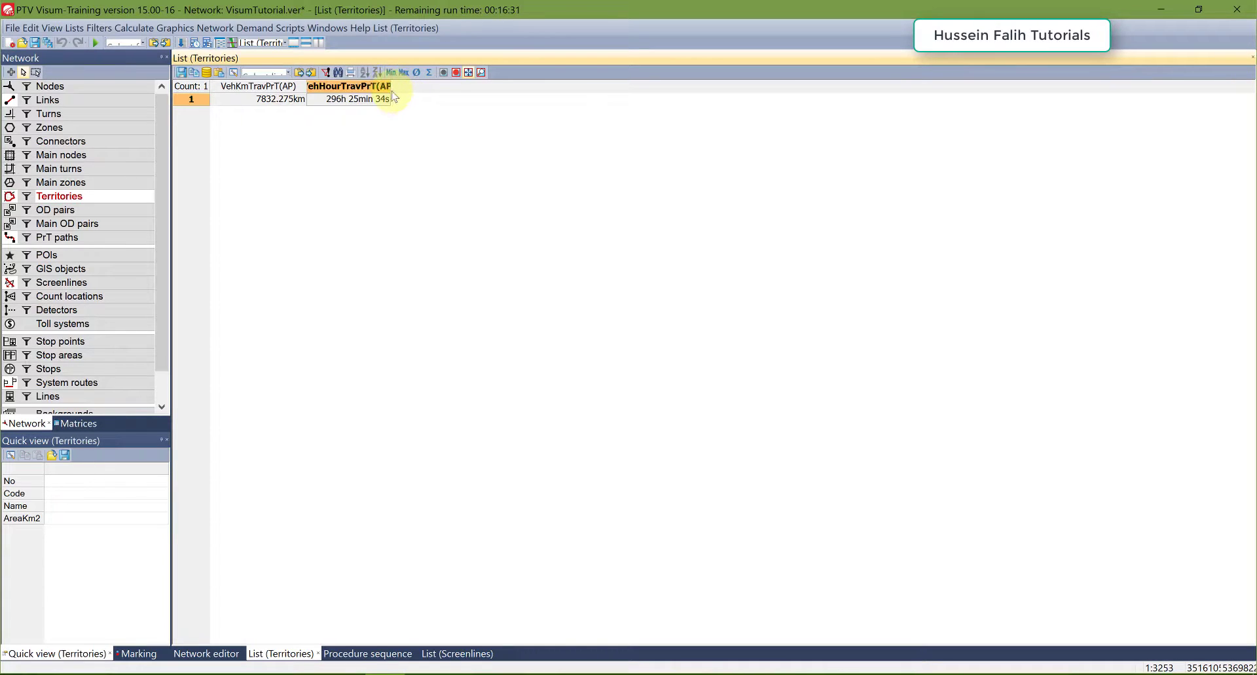
left_click(384, 183)
left_click_drag(391, 88, 419, 88)
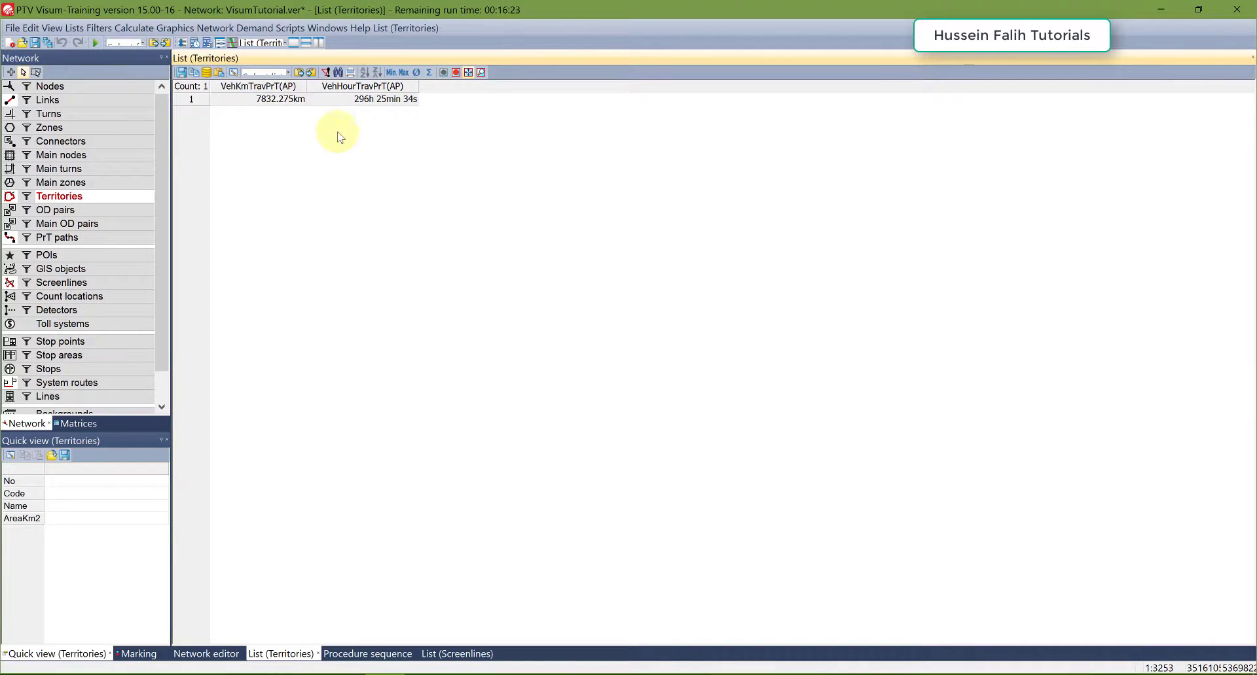
left_click(243, 104)
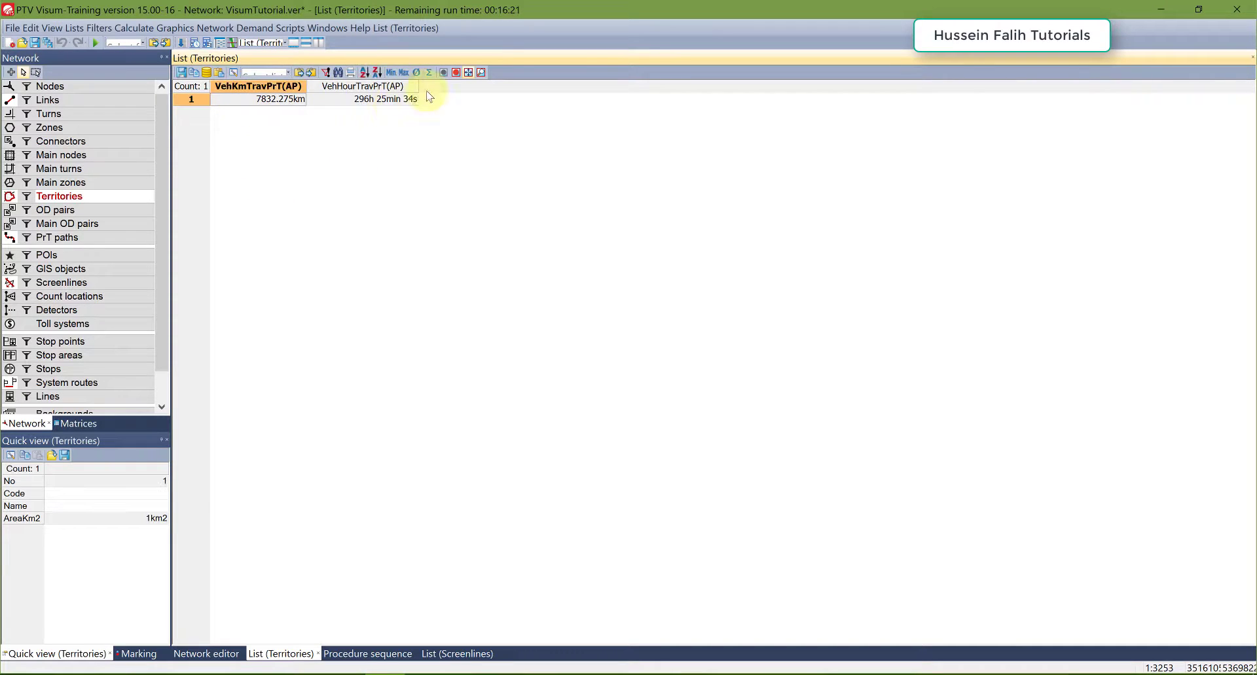
left_click(373, 151)
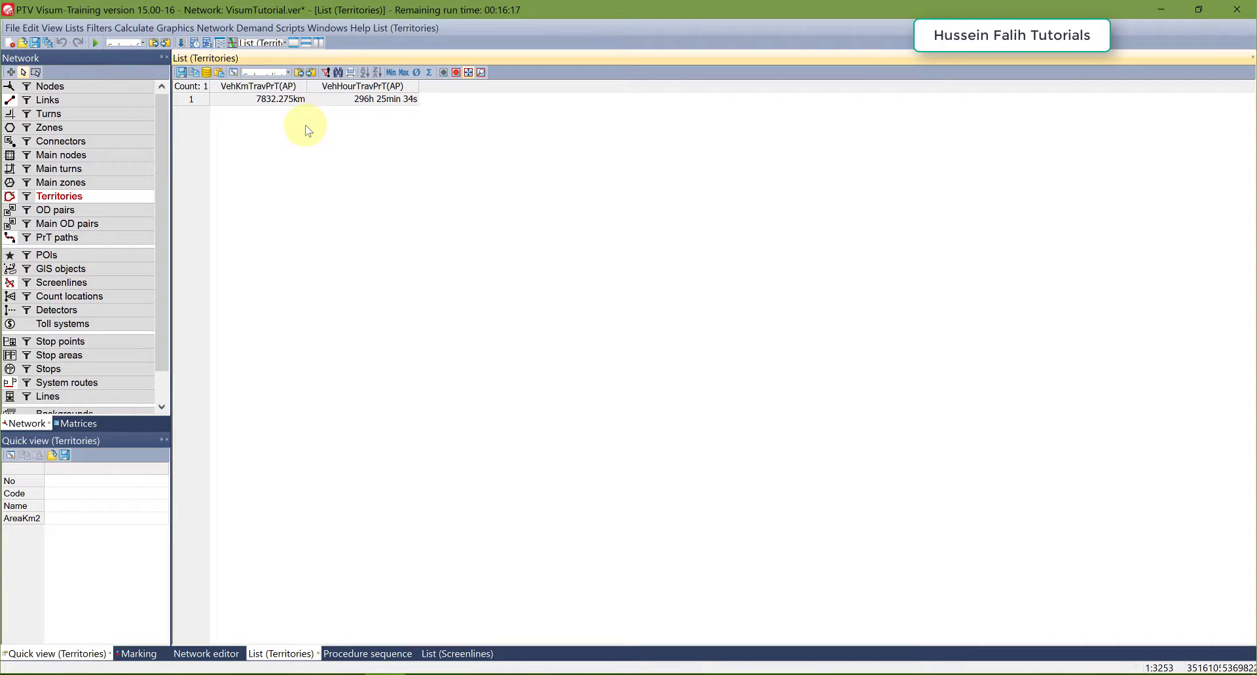
Step: Format the territories list with 0 decimal places for vehicle kilometers and no units for vehicle kilometers and vehicle hours
left_click(235, 75)
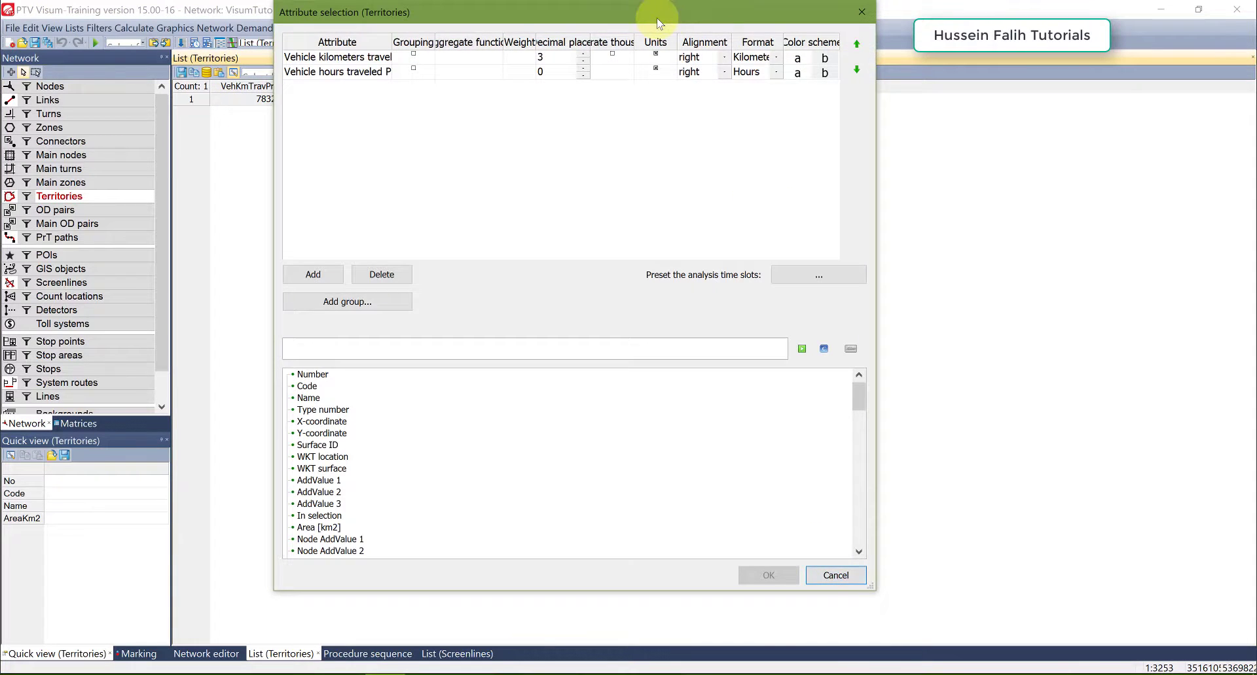
left_click_drag(651, 19, 635, 273)
left_click(308, 307)
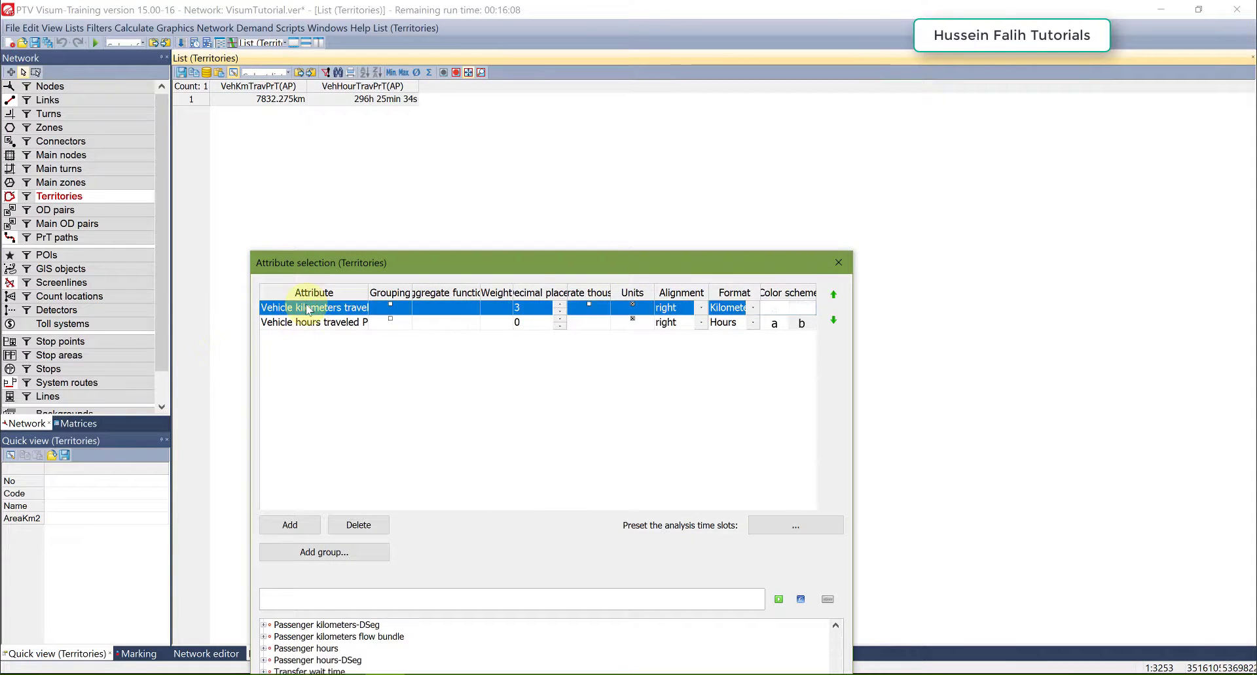
key("Down")
left_click(313, 307)
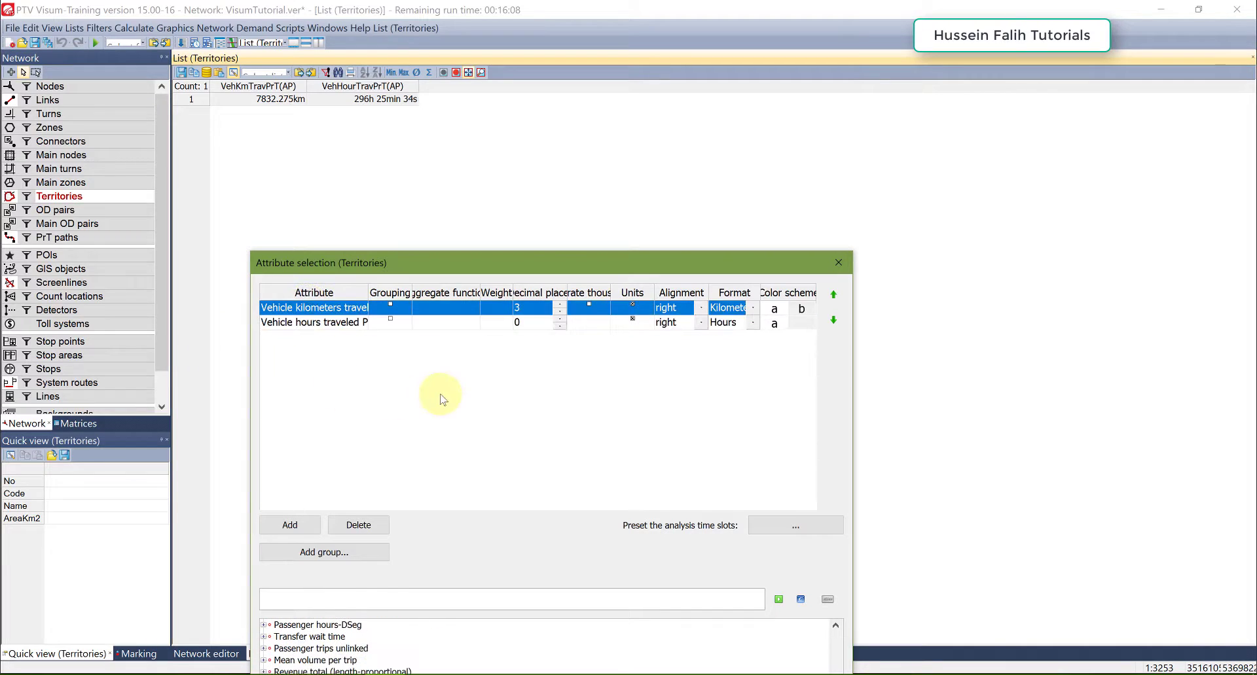
double_click(560, 318)
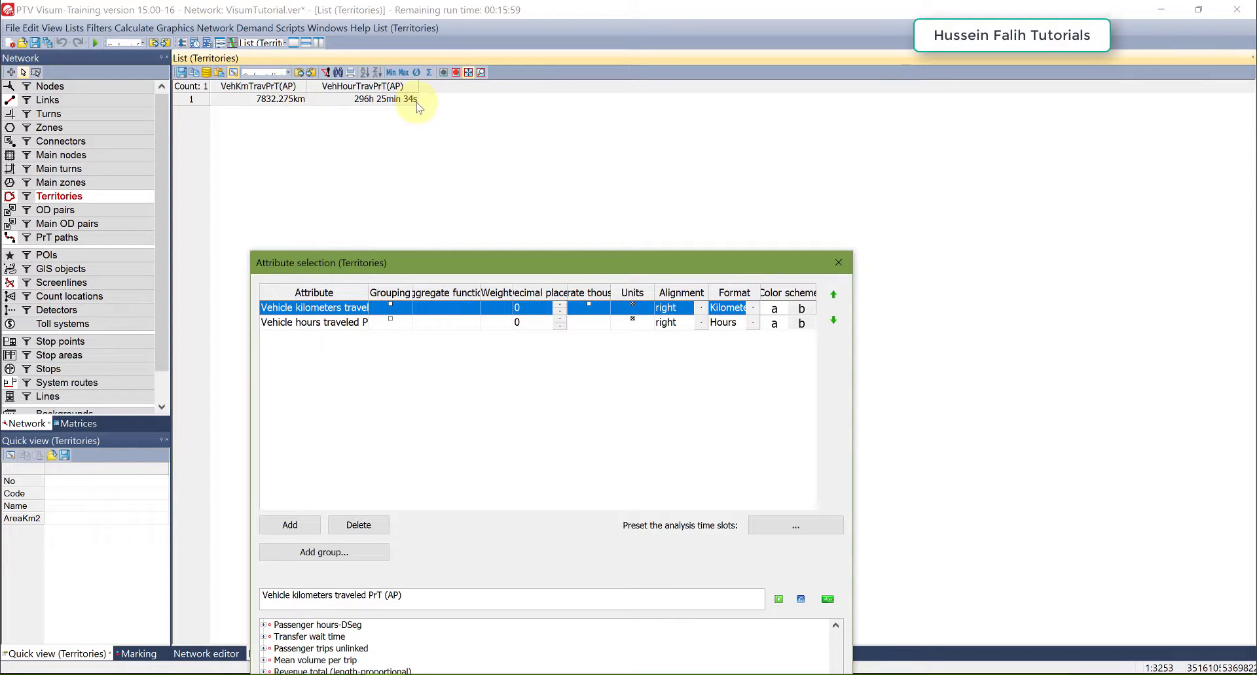
left_click(633, 322)
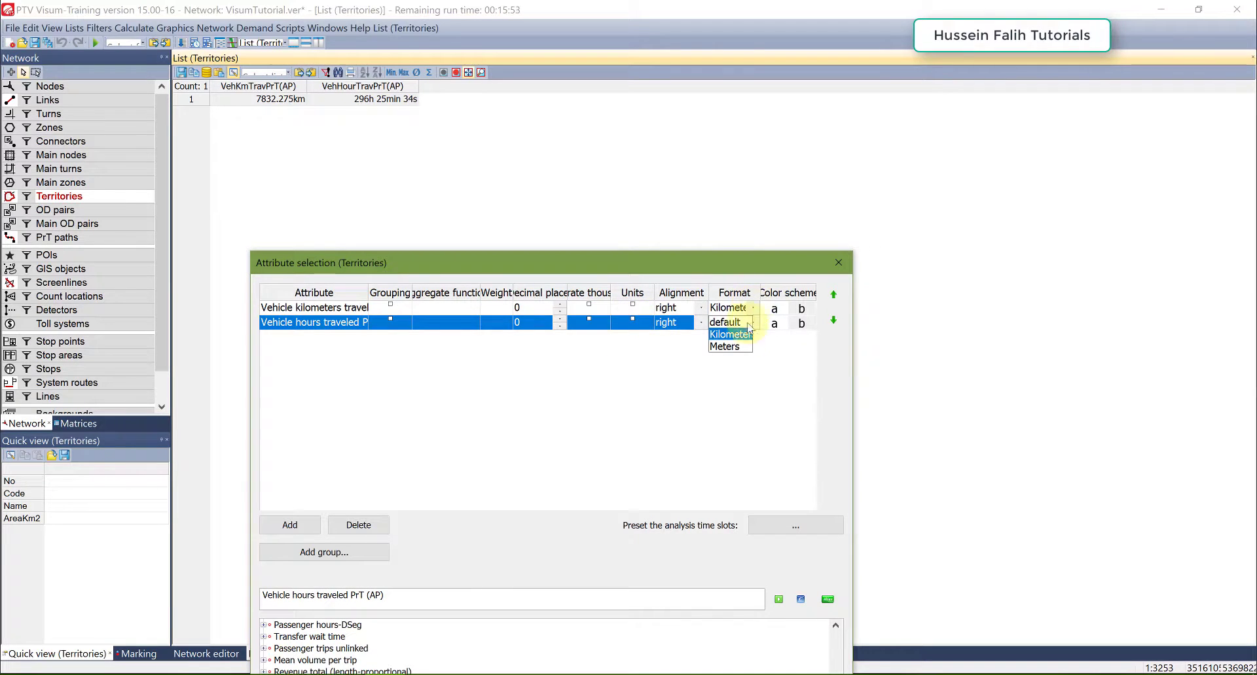
left_click(682, 383)
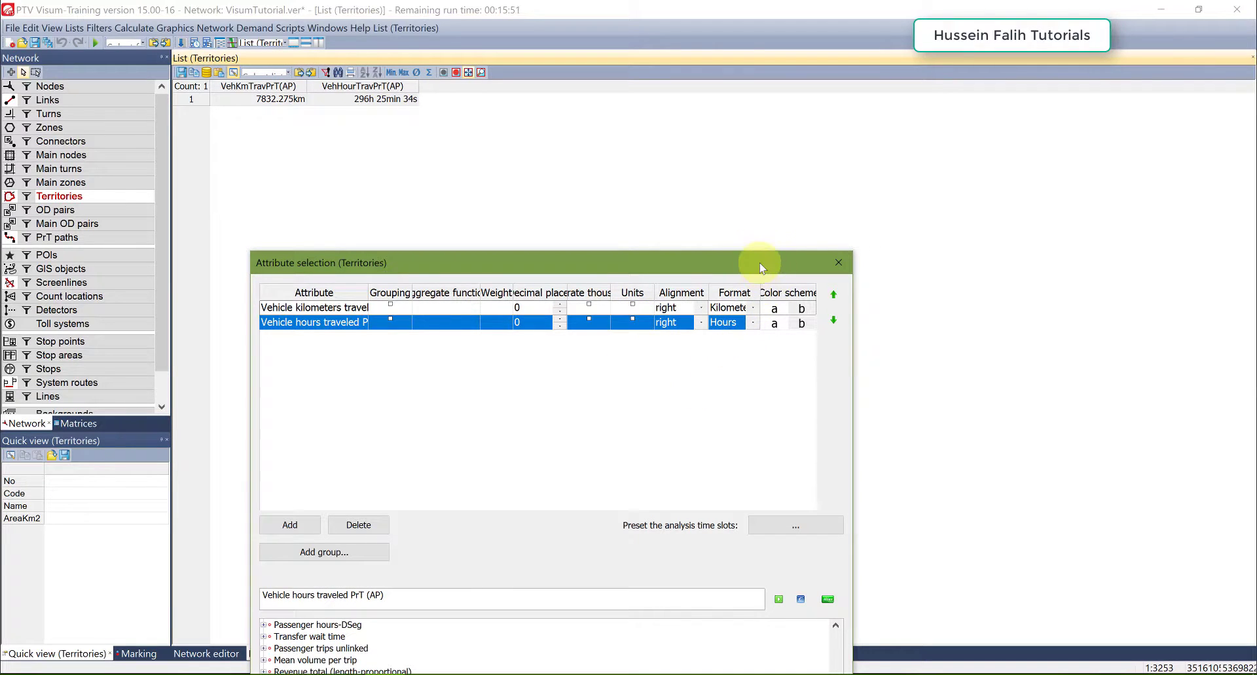
left_click_drag(759, 267, 759, 38)
left_click(749, 631)
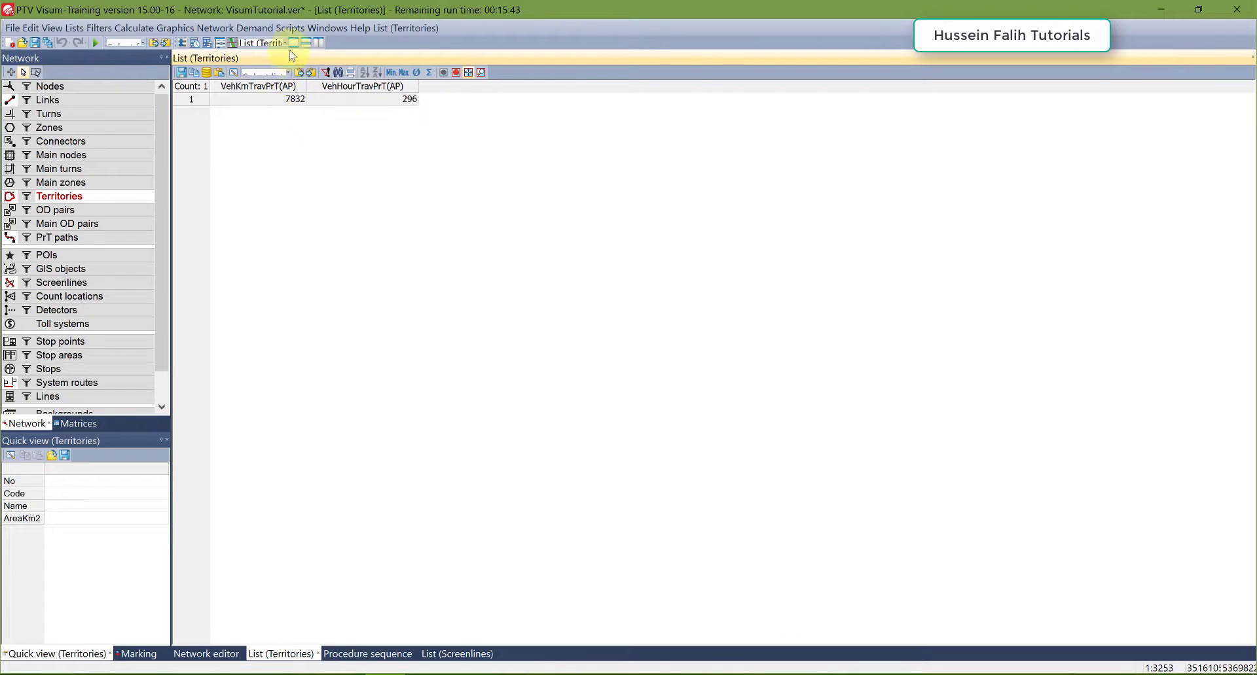
Step: Switch back from the territories list to the network editor
key("ctrl+Tab")
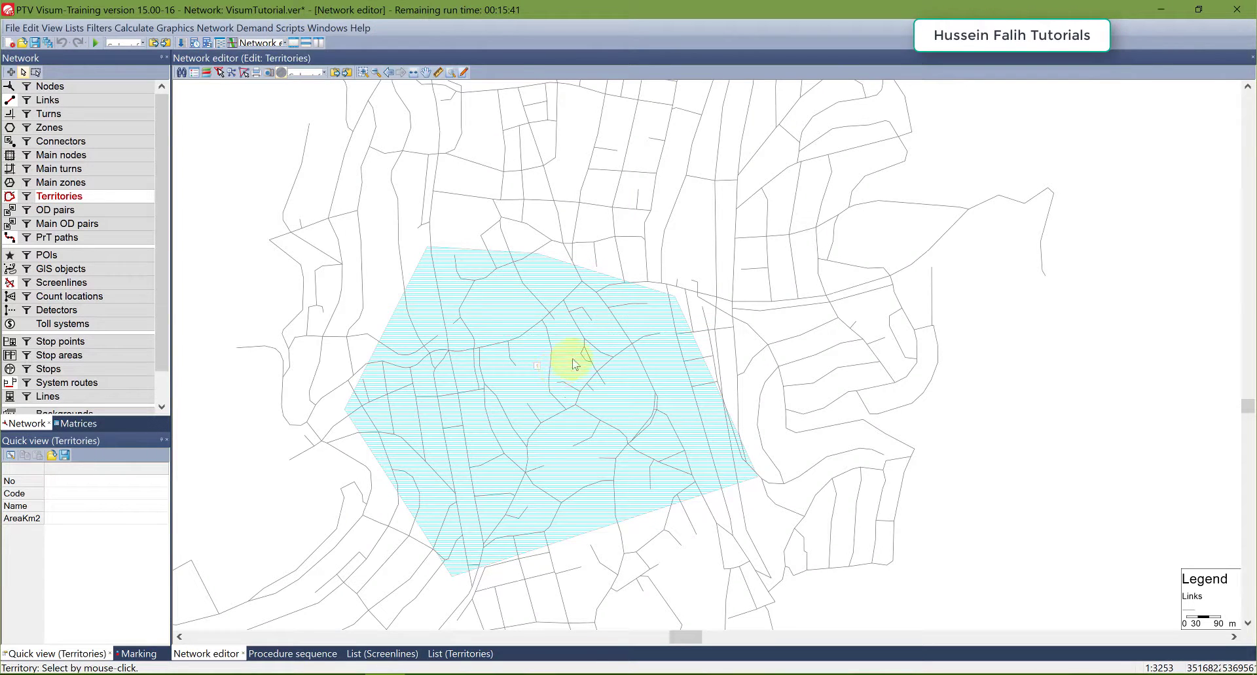